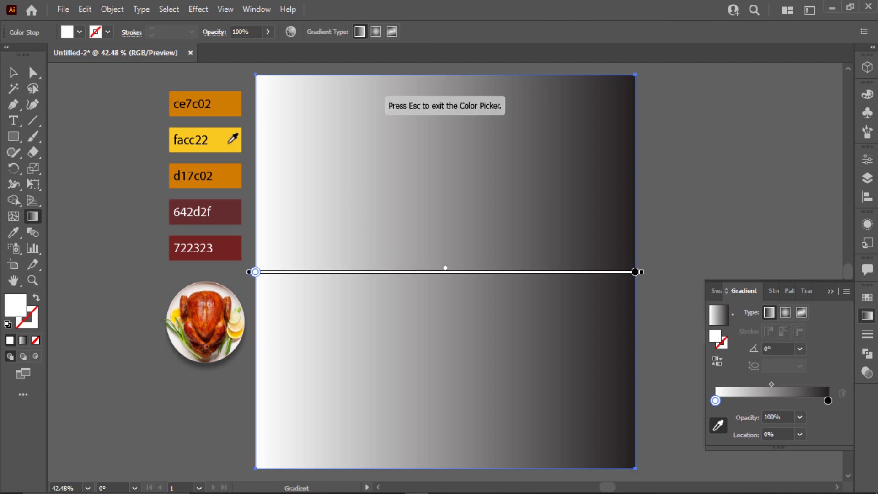
- Set the gradient stops to yellow facc22 and orange d17c02 with the eyedropper
click(228, 144)
click(827, 400)
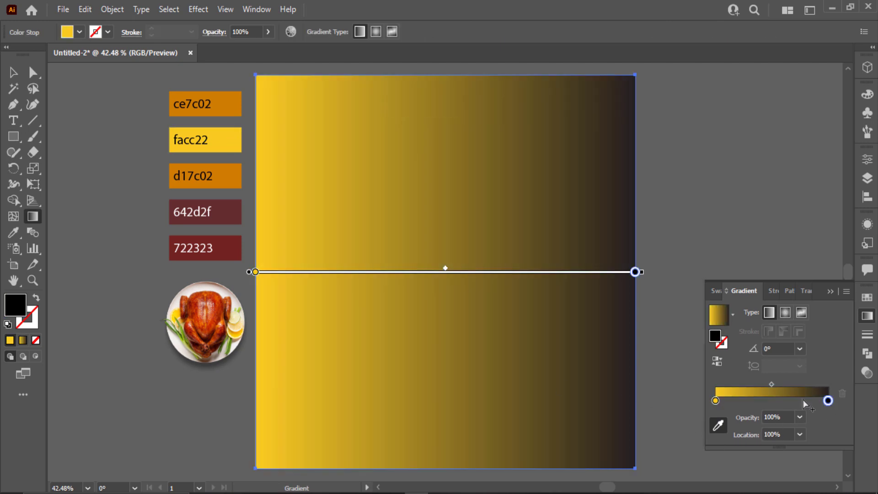
click(236, 178)
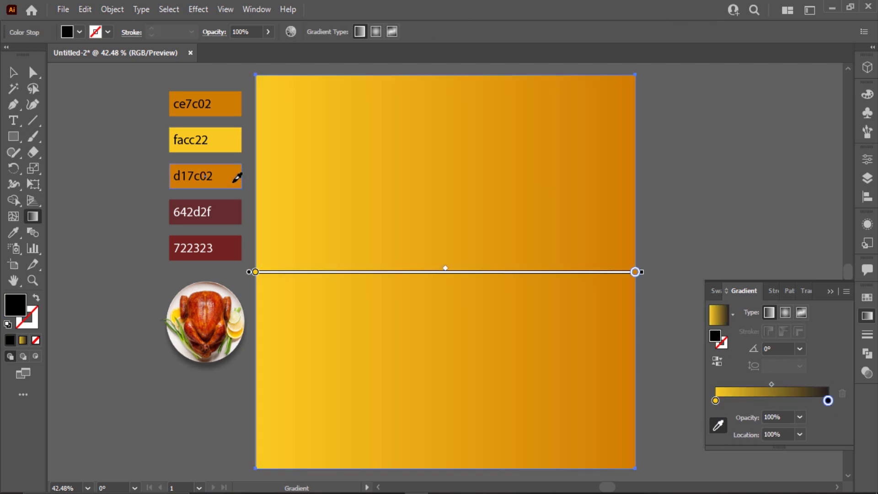
click(827, 292)
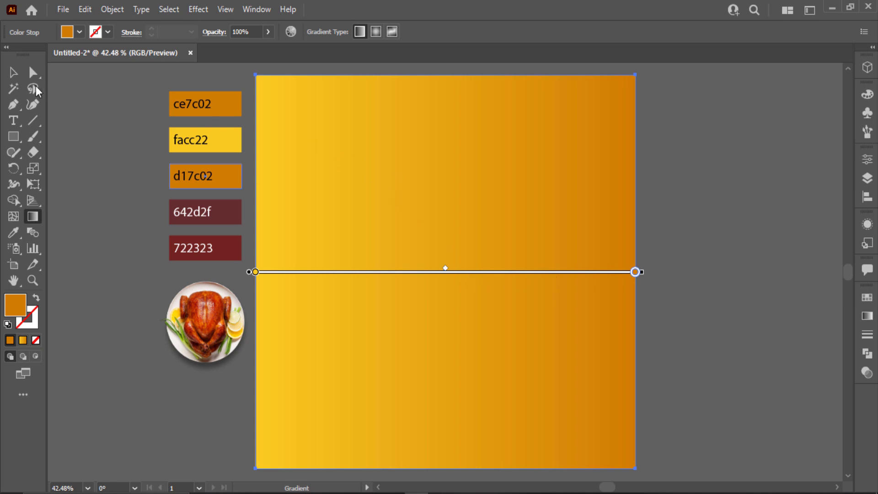
- Run the gradient diagonally from the top-left to the bottom-right of the rectangle
key(v)
click(33, 216)
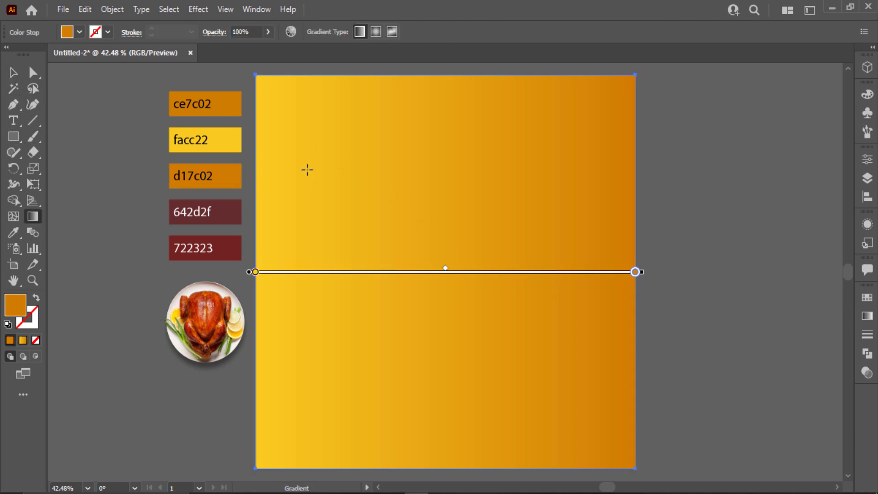
drag(273, 135, 589, 387)
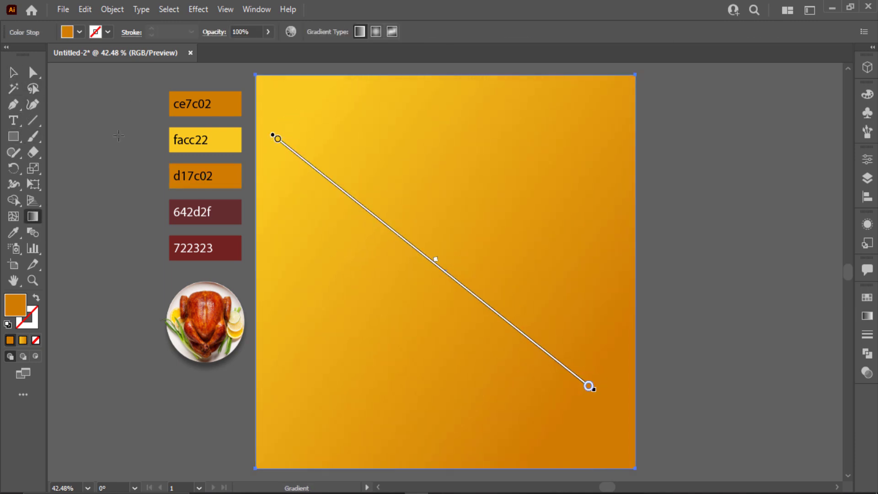
click(13, 73)
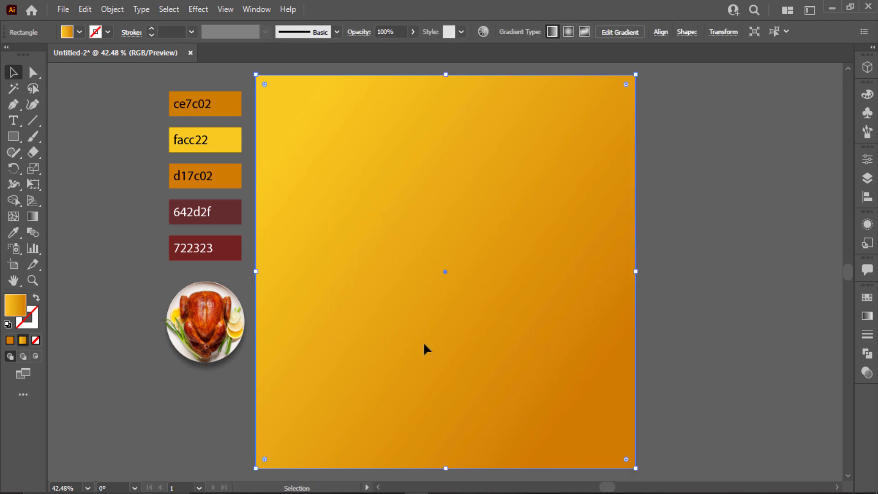
- Lock the background rectangle in place with Ctrl+2
click(716, 304)
click(603, 303)
key(ctrl+2)
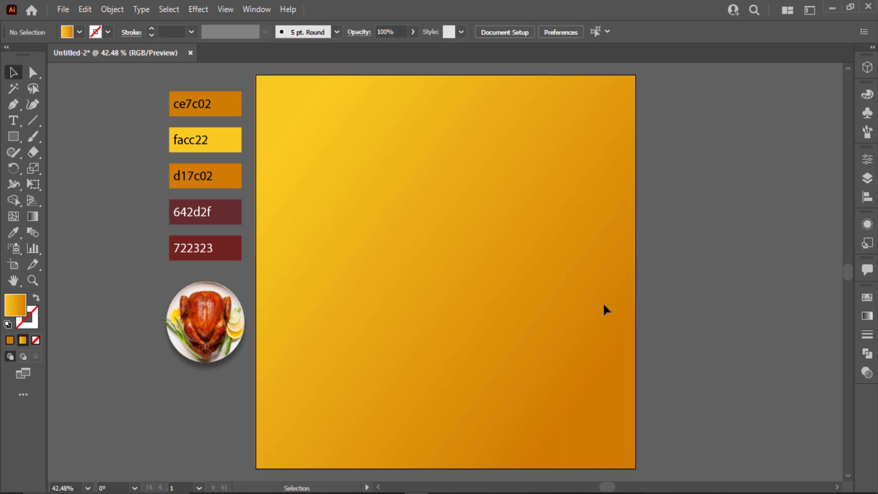
- Place jagged Pen points along the left half of the torn edge, undoing a misplaced point
click(269, 357)
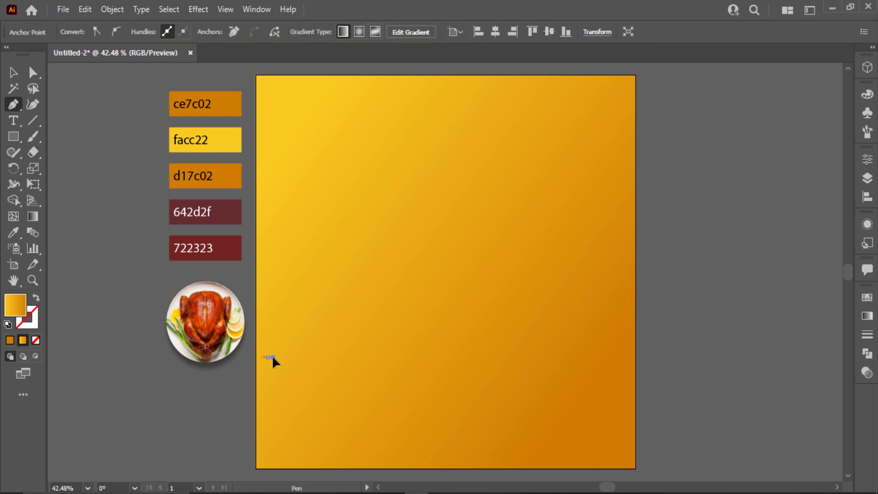
click(318, 361)
click(332, 355)
click(343, 359)
click(358, 358)
click(367, 358)
click(388, 359)
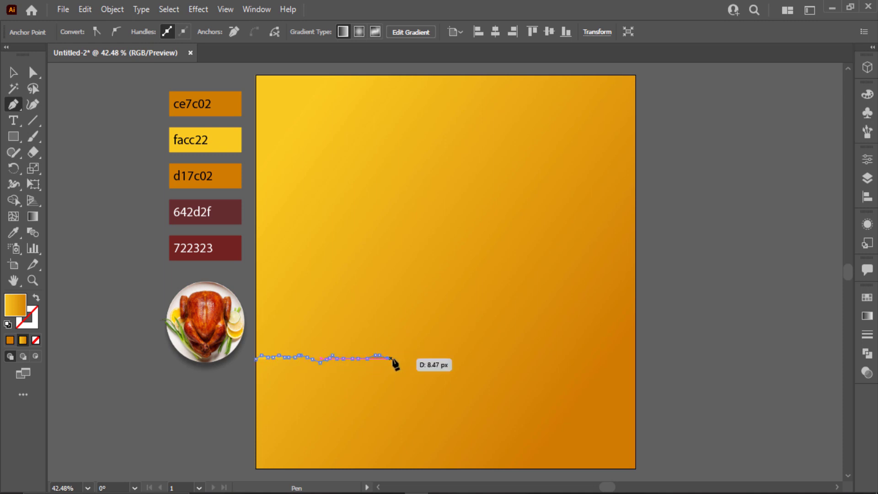
click(394, 359)
click(396, 355)
click(404, 355)
click(407, 353)
click(410, 358)
click(416, 357)
click(421, 357)
click(426, 358)
click(429, 352)
click(433, 352)
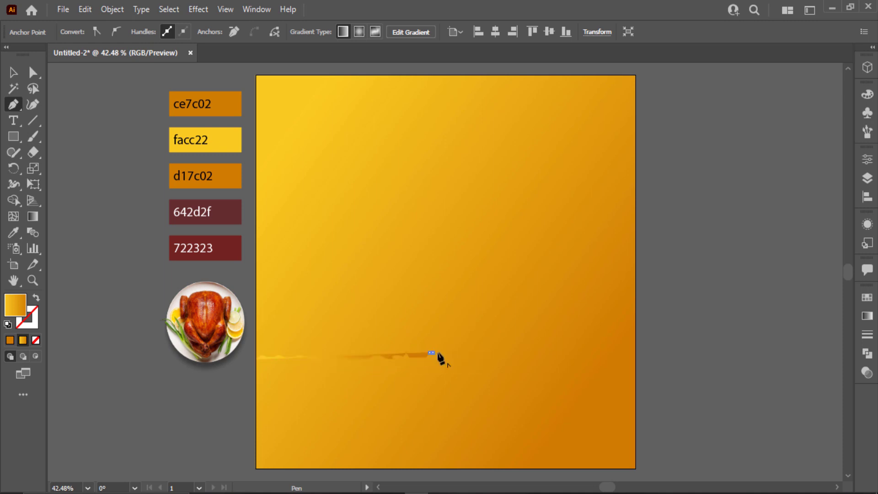
click(438, 352)
click(441, 357)
click(460, 358)
click(470, 358)
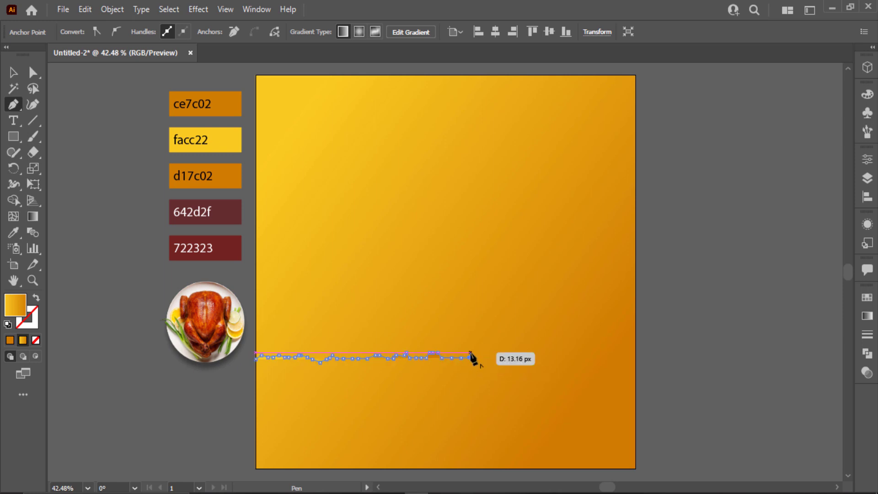
click(473, 353)
click(479, 352)
key(ctrl+z)
key(ctrl+z)
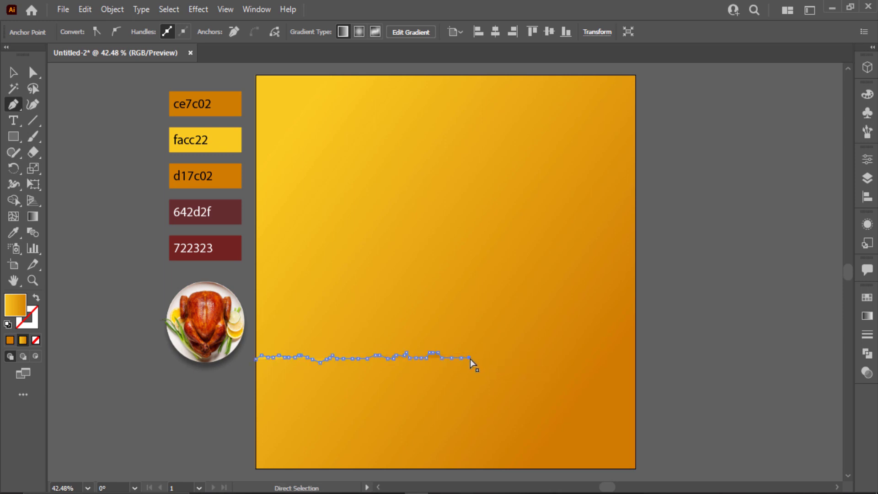
- Continue the jagged torn edge rightward to the artboard's right edge
click(467, 352)
click(472, 353)
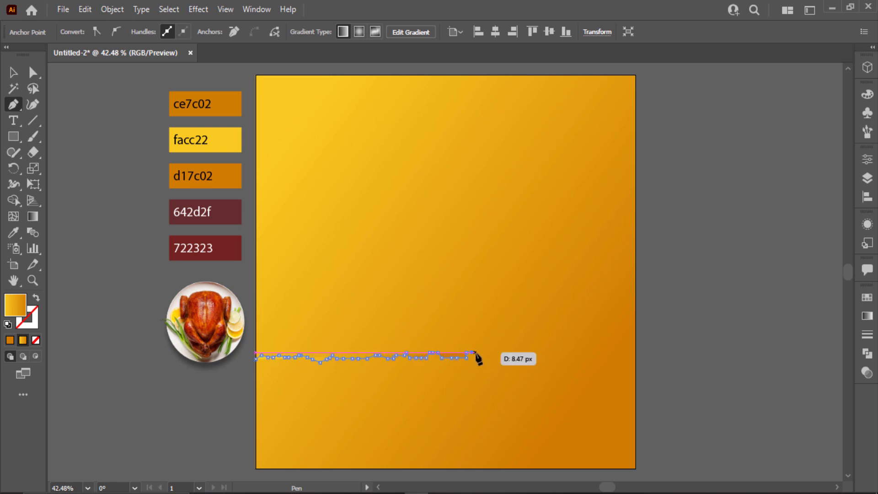
click(474, 352)
click(480, 357)
click(482, 352)
click(488, 352)
click(493, 357)
click(500, 357)
click(503, 362)
click(513, 363)
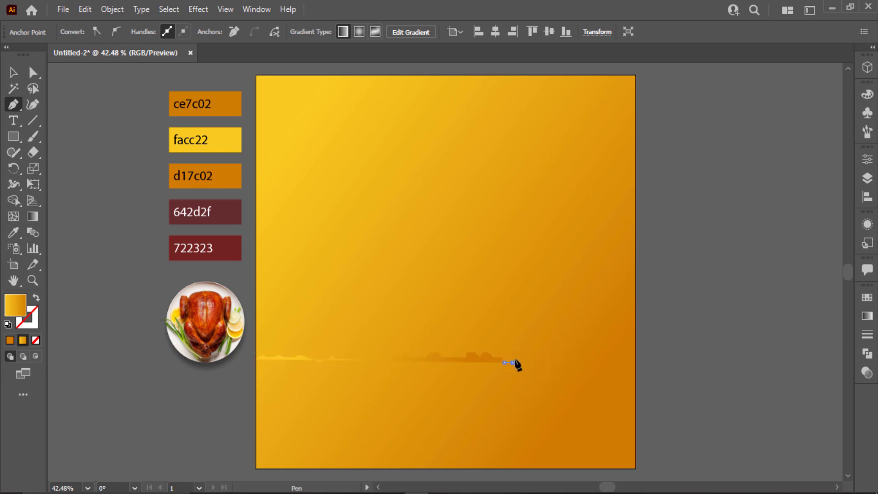
click(515, 358)
click(522, 357)
click(528, 357)
click(537, 352)
click(544, 352)
click(549, 352)
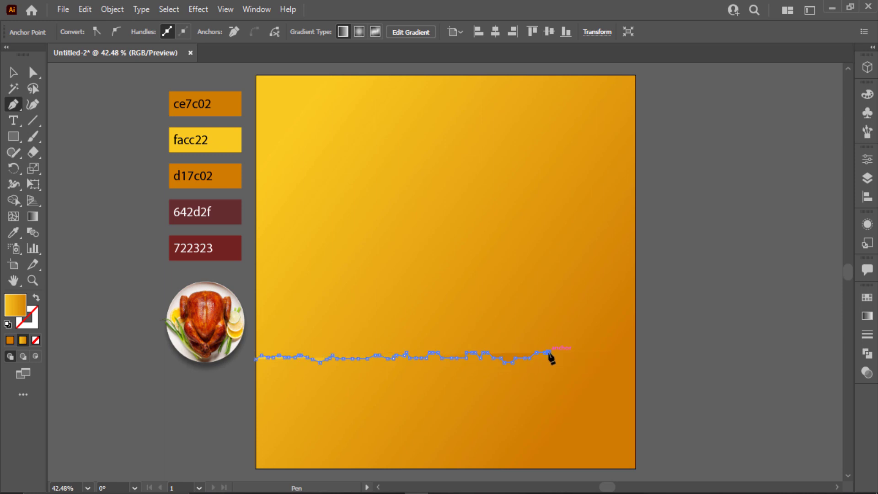
click(552, 353)
click(561, 353)
click(567, 357)
click(581, 353)
click(587, 353)
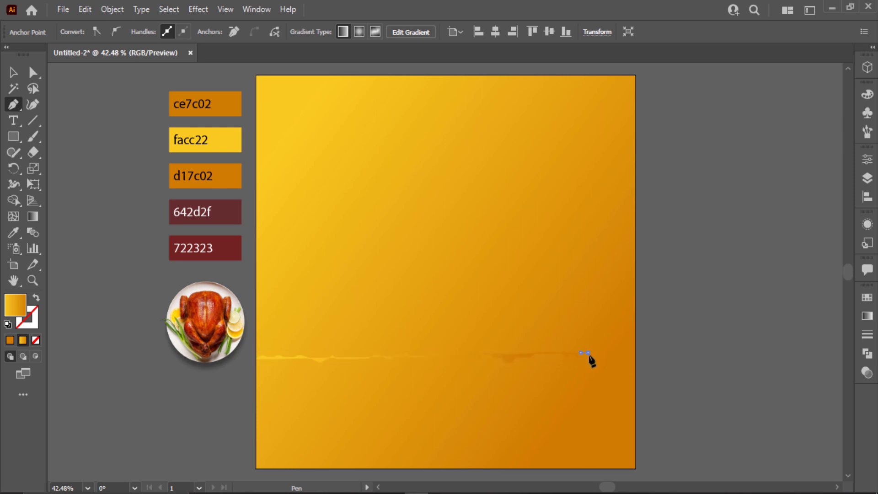
click(613, 353)
click(618, 352)
click(622, 353)
click(625, 357)
click(631, 357)
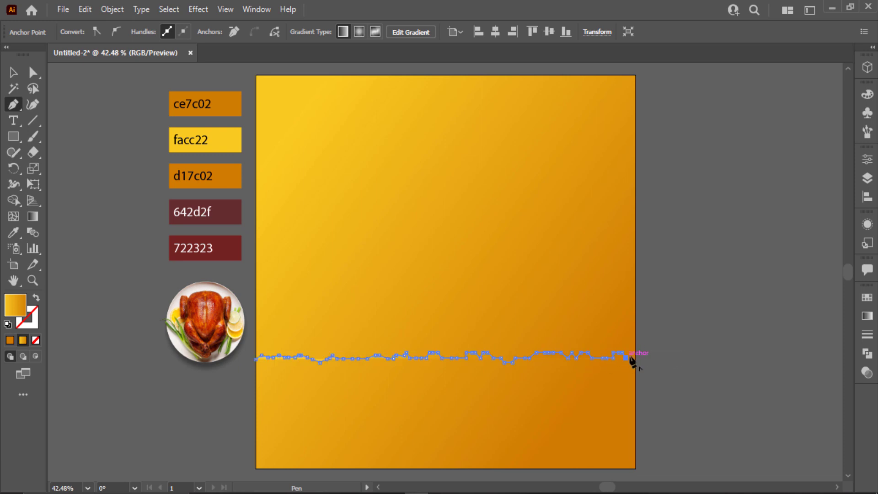
click(634, 357)
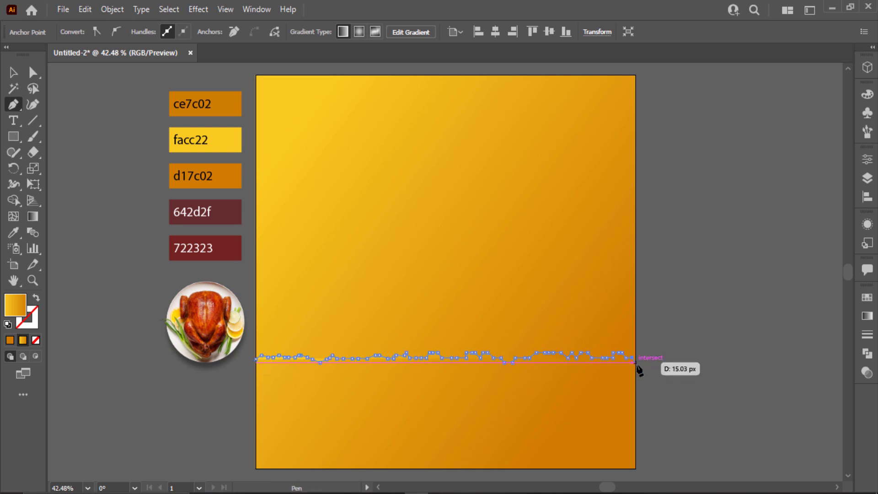
- Close the shape through the top-right and top-left corners back to the starting point
click(635, 75)
click(255, 75)
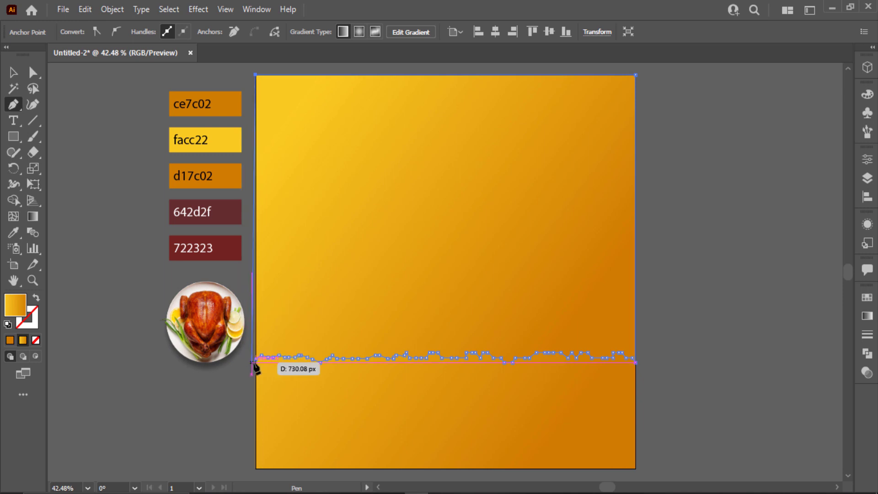
click(255, 356)
click(12, 75)
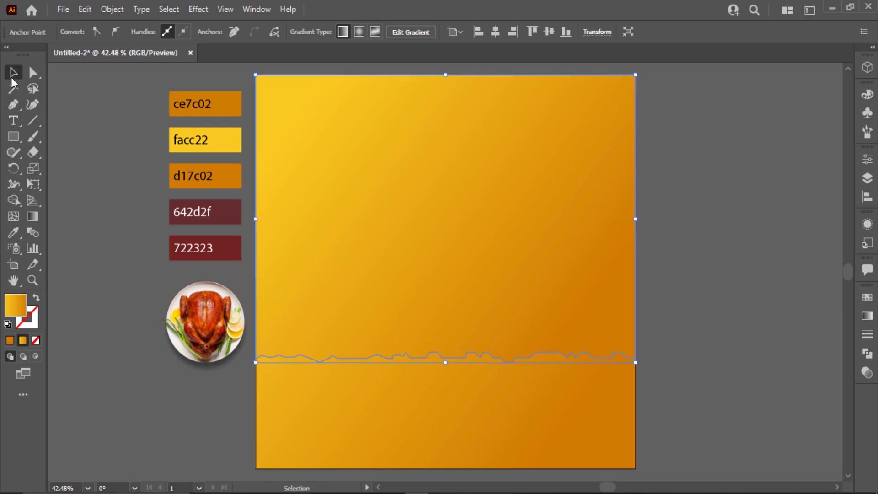
- Fill the torn-edge shape with dark red 722323 using the eyedropper
key(i)
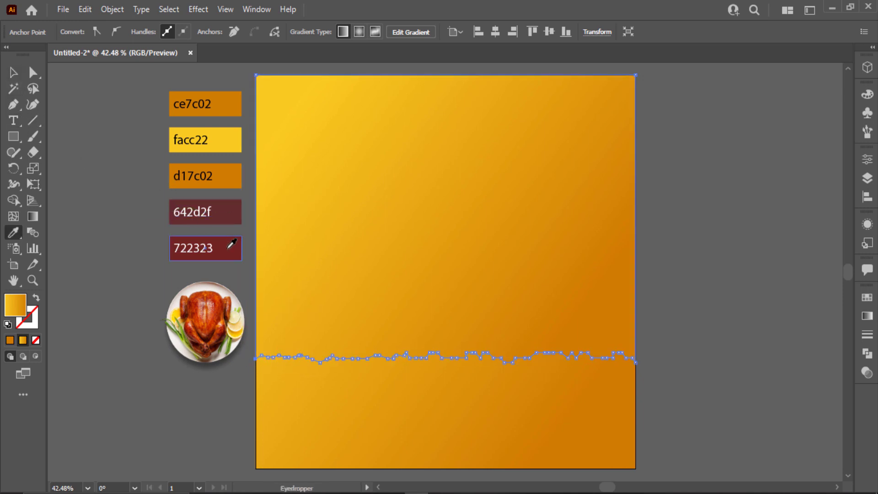
click(228, 248)
key(v)
key(ctrl+shift+a)
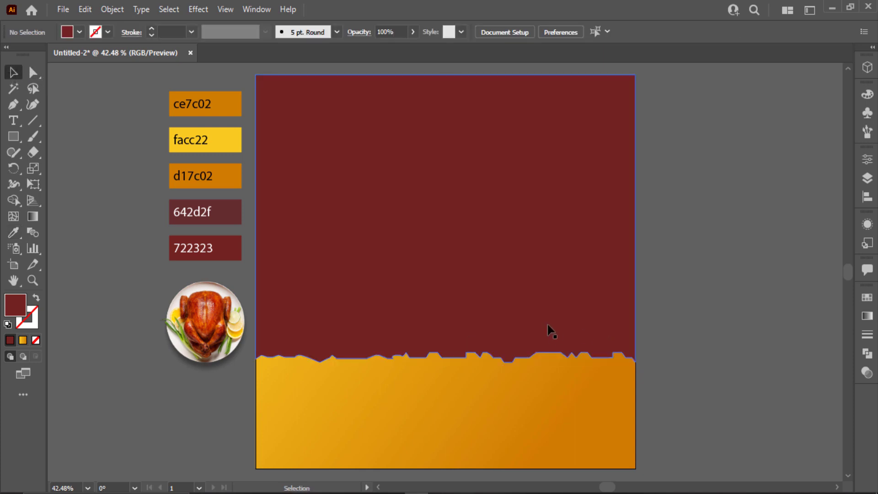
- Try shifting the shape about 14 px up, undo it, and set a white fill
drag(486, 333, 486, 327)
key(ctrl+z)
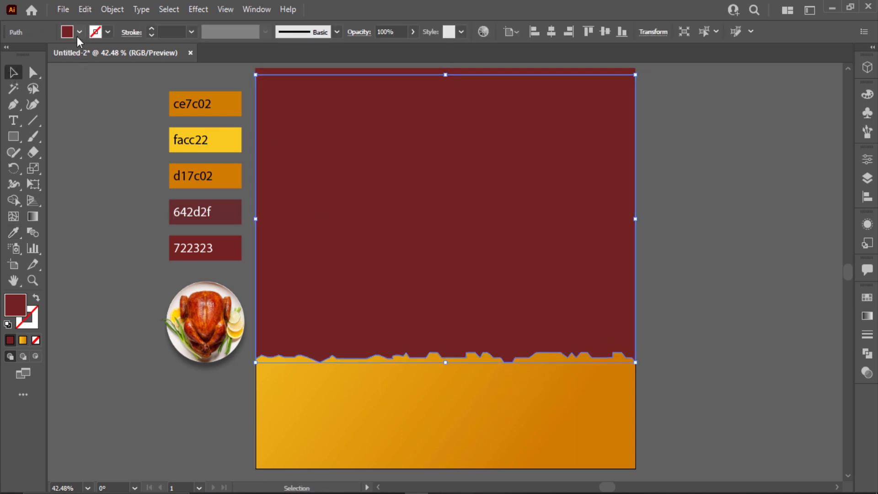
click(79, 32)
click(27, 55)
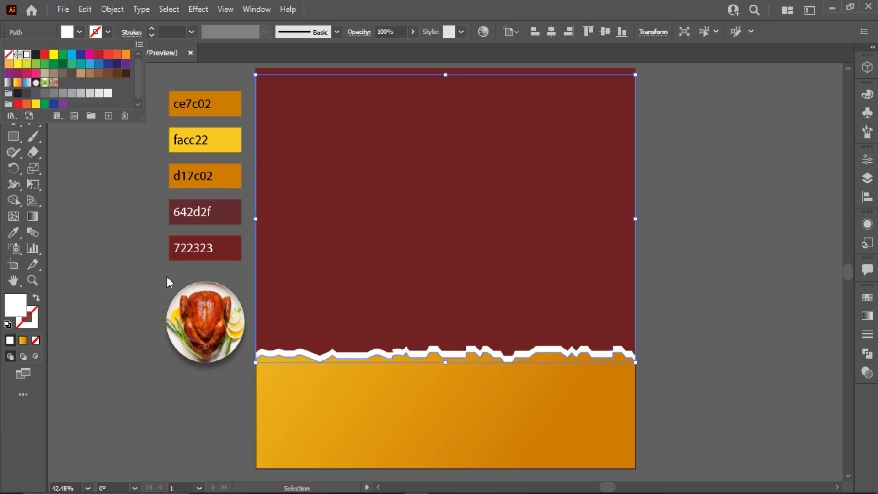
- Select the torn-edge shapes and delete them
click(385, 399)
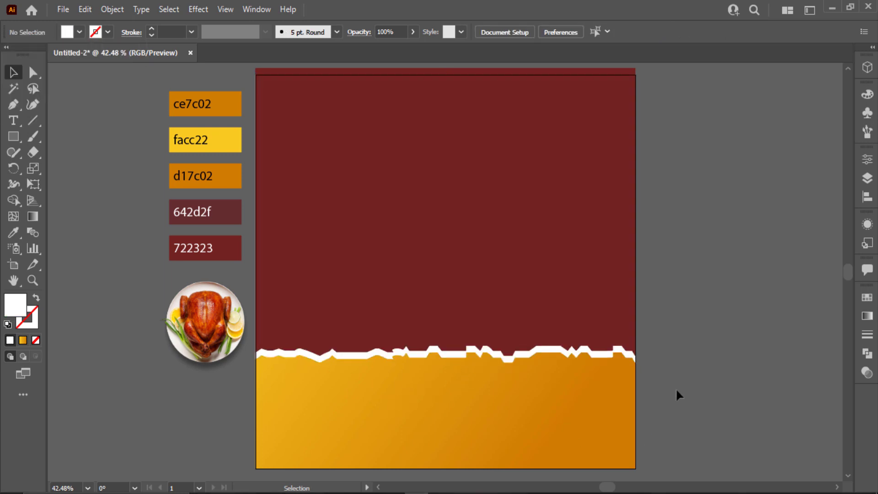
click(582, 331)
key(Delete)
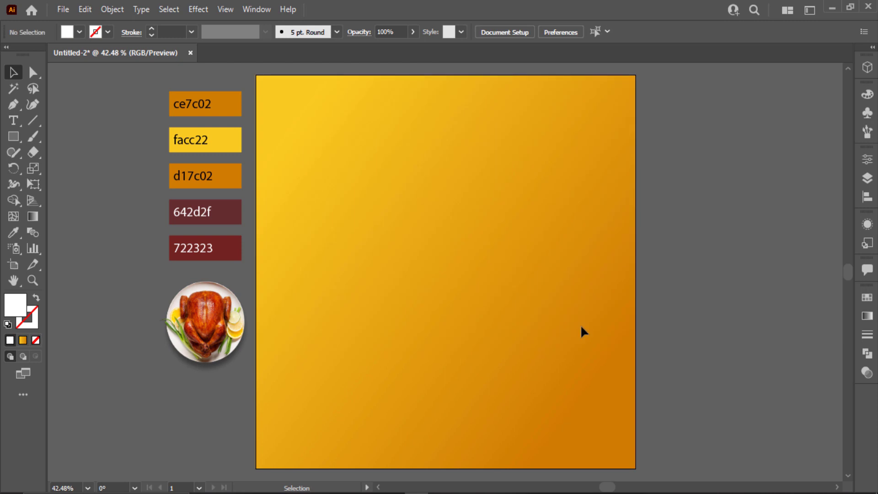
- Start a new zigzag Pen edge from the artboard's left side across the left half
key(p)
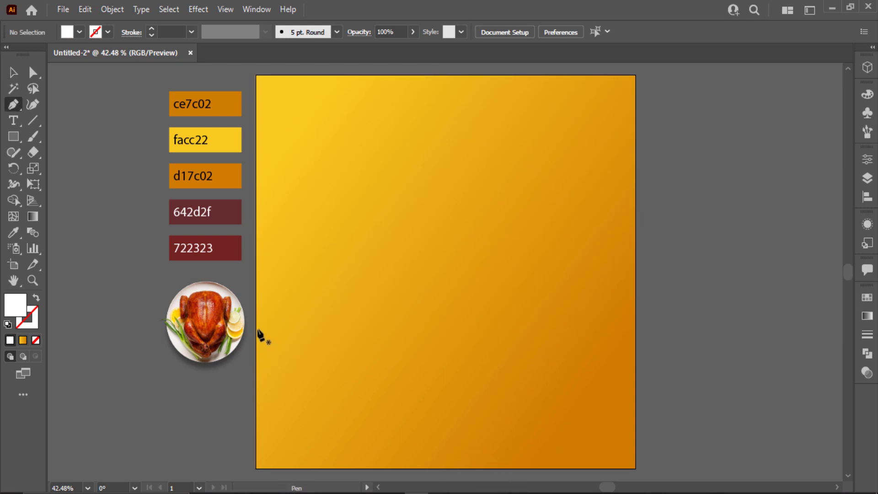
click(256, 311)
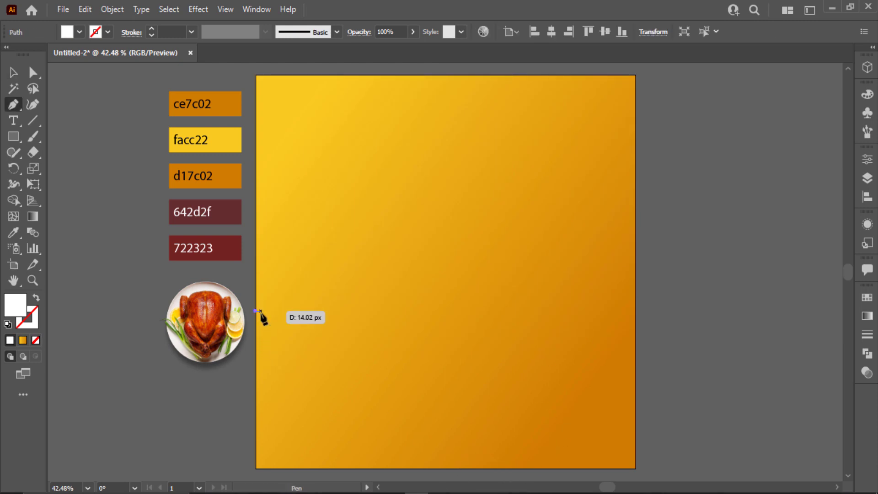
click(287, 315)
click(293, 311)
click(297, 314)
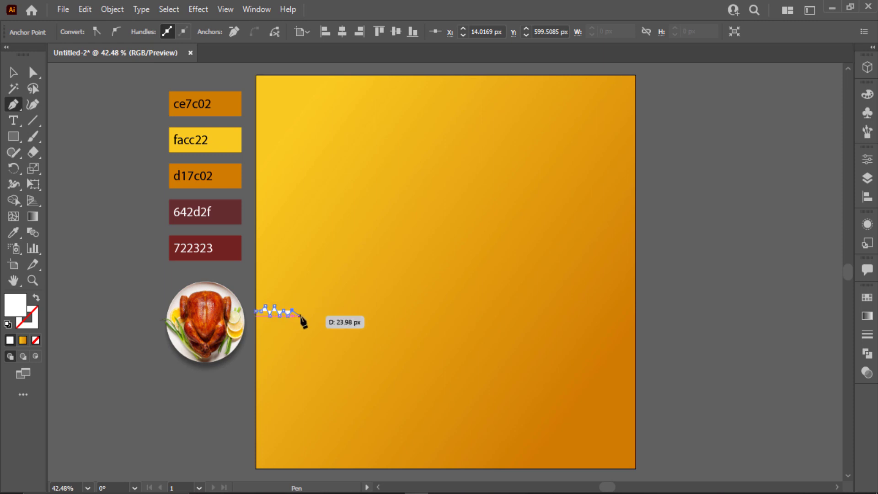
click(315, 305)
click(322, 311)
click(332, 319)
click(339, 319)
click(351, 311)
click(354, 316)
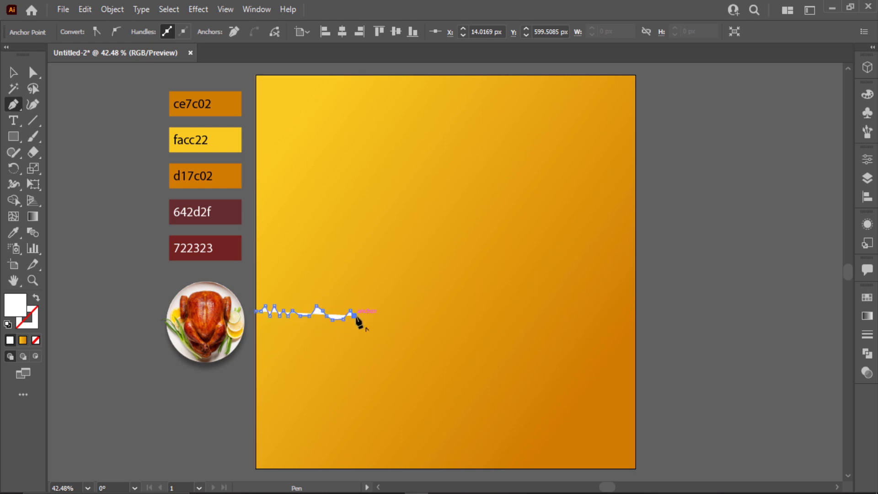
click(359, 312)
click(364, 320)
click(373, 316)
click(386, 323)
click(399, 319)
click(404, 309)
click(409, 314)
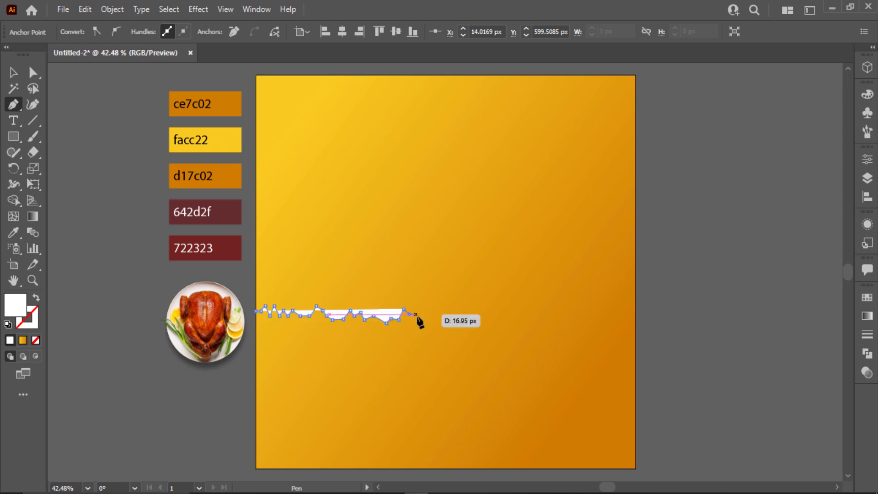
click(416, 314)
click(428, 311)
click(438, 317)
click(442, 314)
click(455, 314)
click(459, 318)
click(467, 318)
click(475, 310)
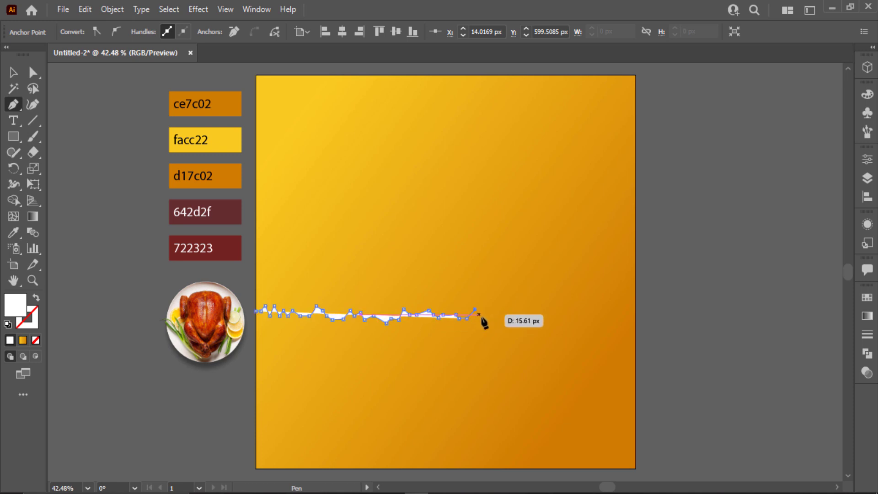
click(481, 317)
click(487, 322)
- Carry the zigzag edge, with a tall peak, to the artboard's right edge, adjusting the end point
click(493, 319)
click(499, 318)
click(504, 315)
click(511, 315)
click(519, 314)
click(526, 318)
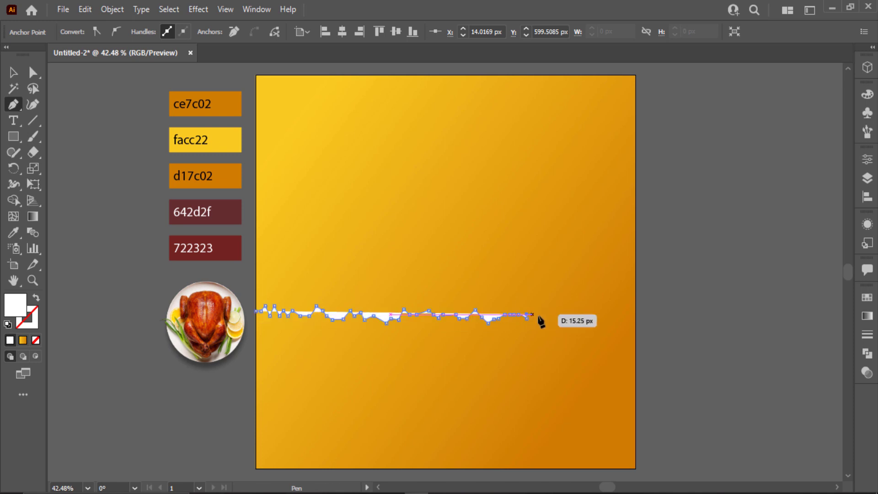
click(537, 315)
click(546, 314)
click(551, 305)
click(558, 318)
click(563, 319)
click(569, 314)
click(578, 314)
click(587, 314)
click(594, 312)
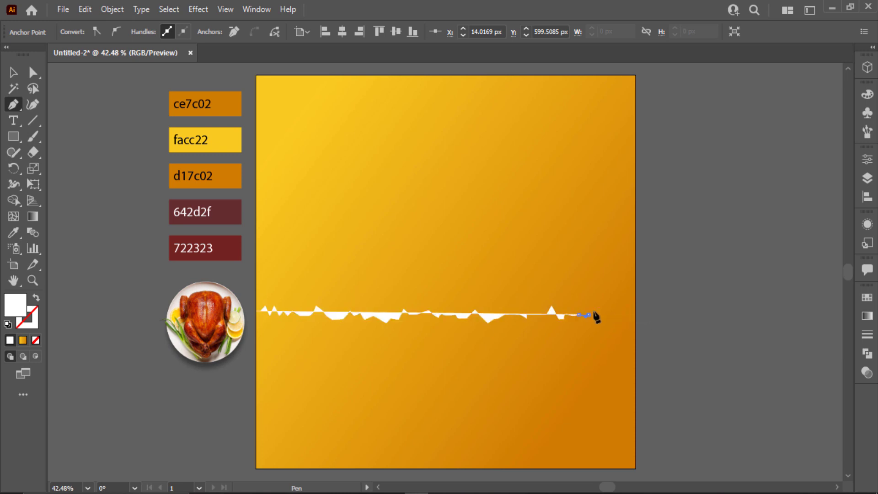
click(599, 313)
click(604, 305)
click(611, 298)
click(617, 311)
click(624, 315)
click(628, 316)
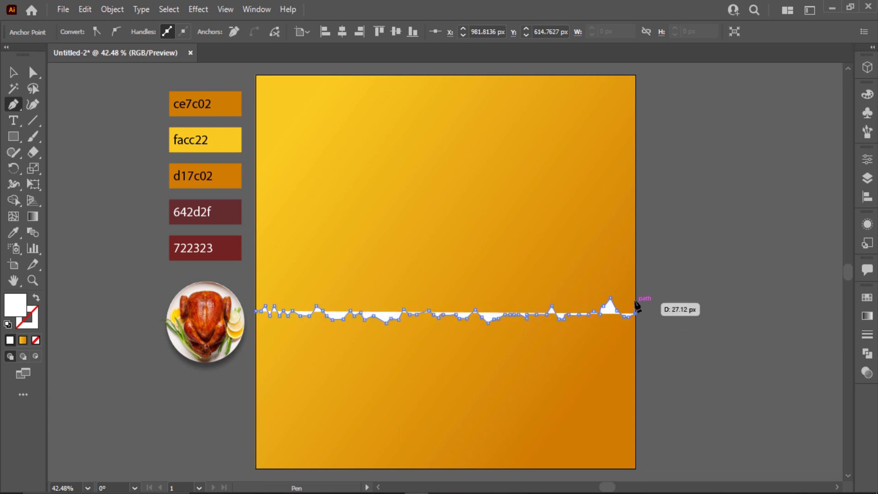
click(634, 314)
key(ctrl+z)
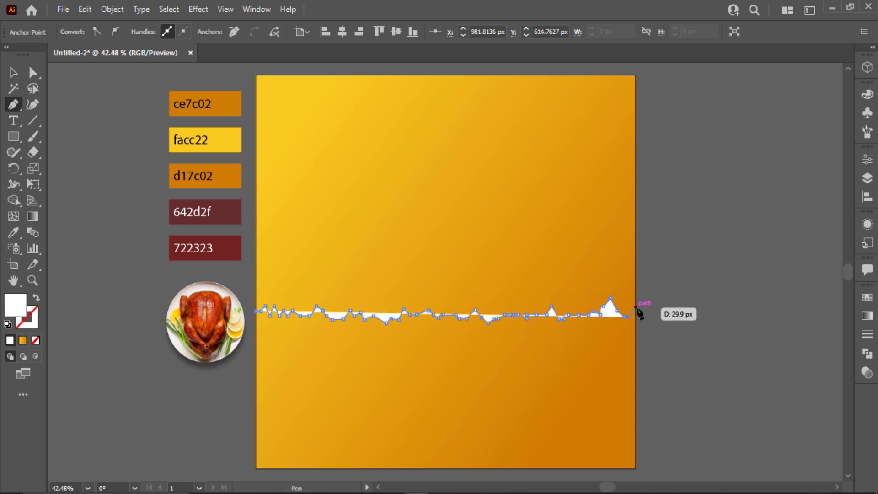
click(635, 307)
key(ctrl+z)
click(635, 316)
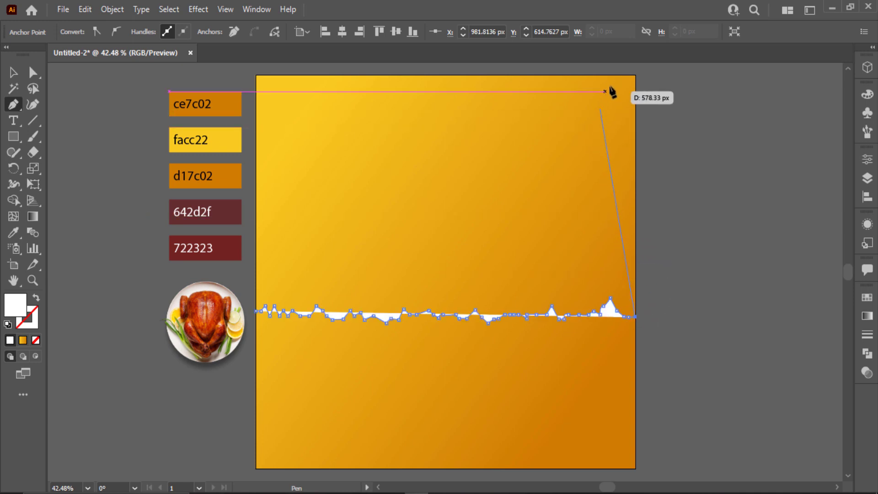
- Close the shape through the top-right and top-left corners back to its start
click(635, 75)
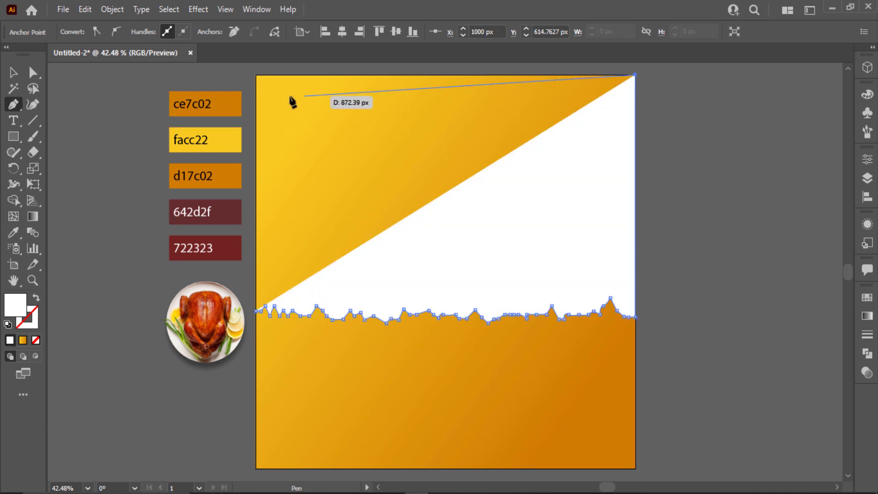
click(256, 75)
click(257, 311)
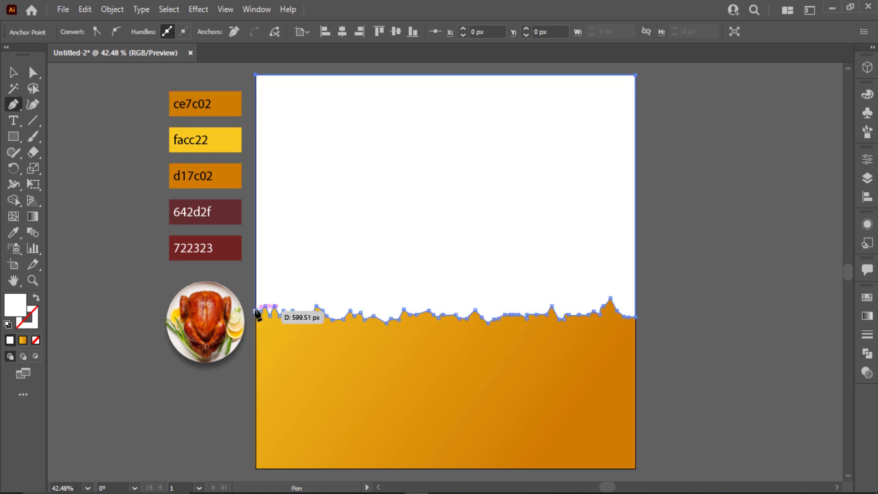
- Fill the new top shape with dark red 722323 via the eyedropper
key(i)
click(235, 247)
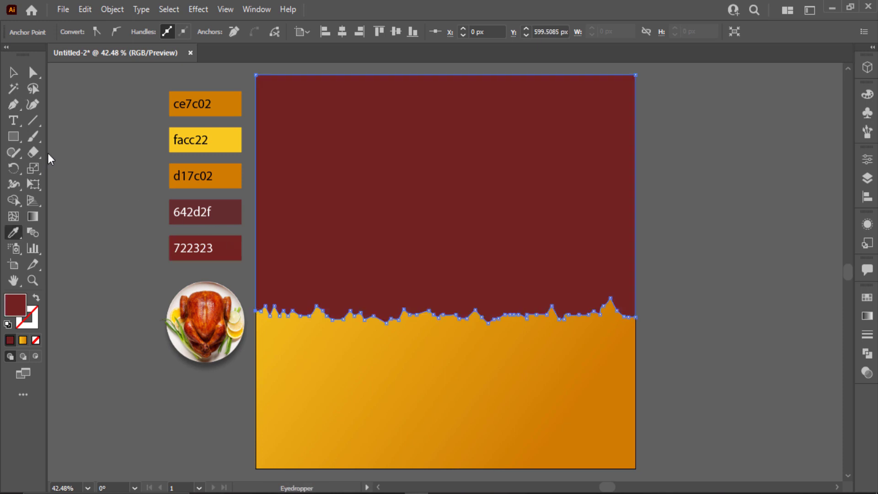
click(13, 72)
- Duplicate the dark red torn shape straight upward and fill the lower copy white
click(92, 319)
drag(417, 308, 417, 297)
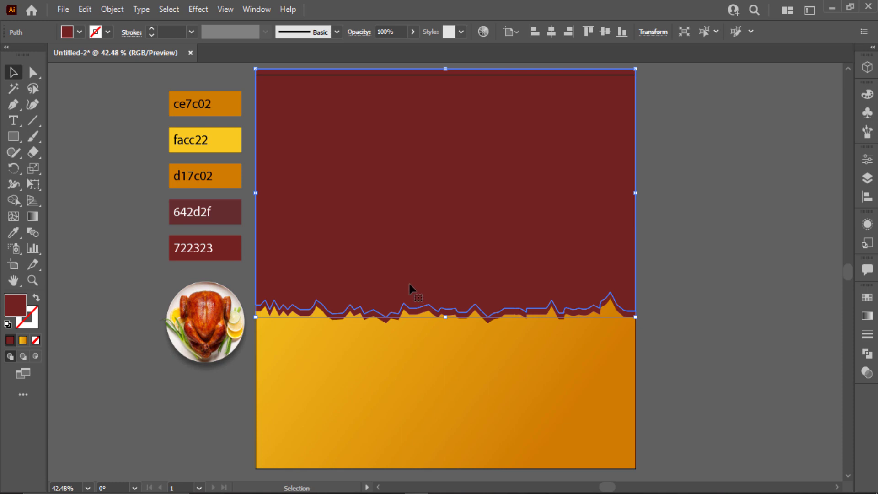
click(373, 316)
key(i)
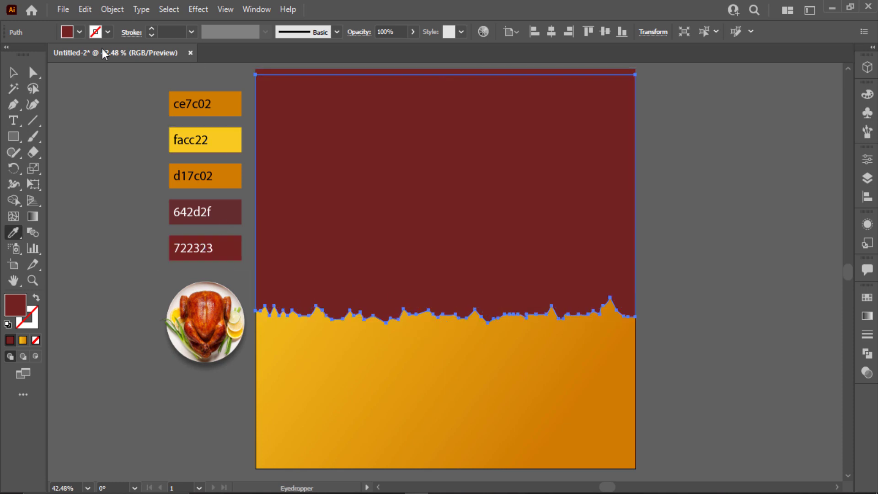
click(67, 35)
click(27, 54)
click(391, 7)
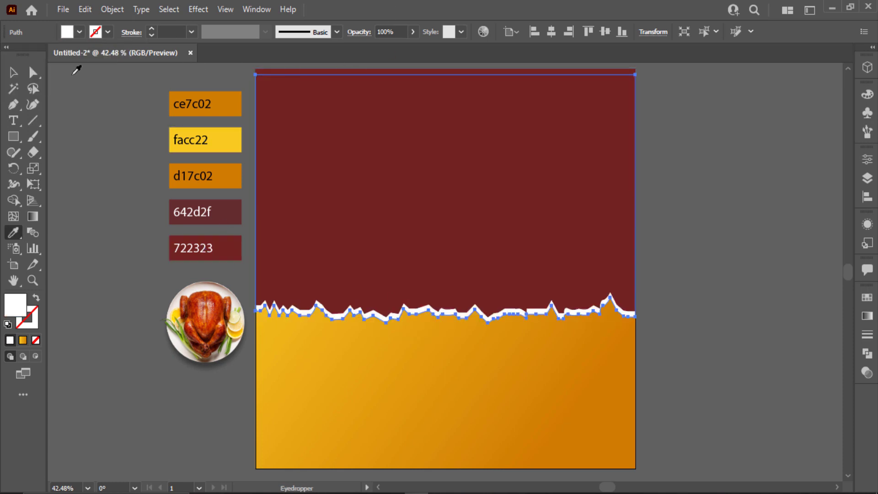
- Snap the dark red copy's top to the artboard top, leaving a thin white jagged border
click(13, 74)
click(440, 359)
click(581, 141)
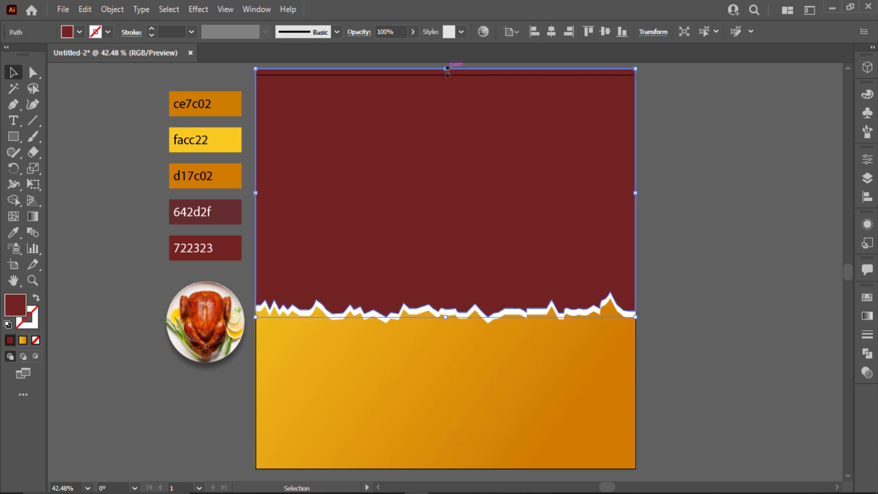
drag(447, 69, 447, 74)
click(668, 215)
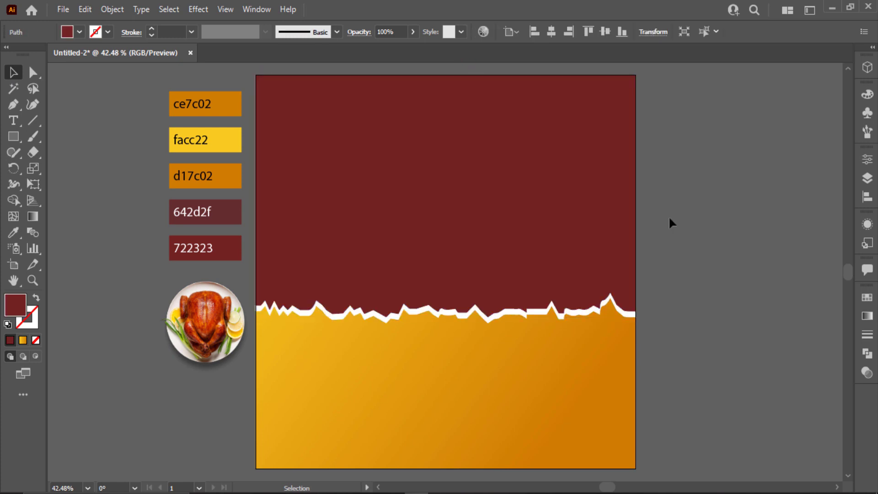
click(508, 312)
click(717, 353)
drag(617, 338, 654, 275)
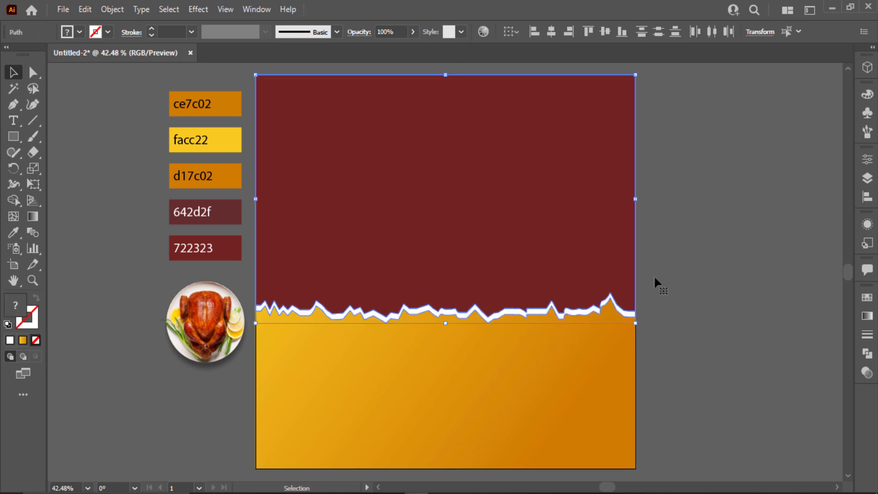
click(656, 278)
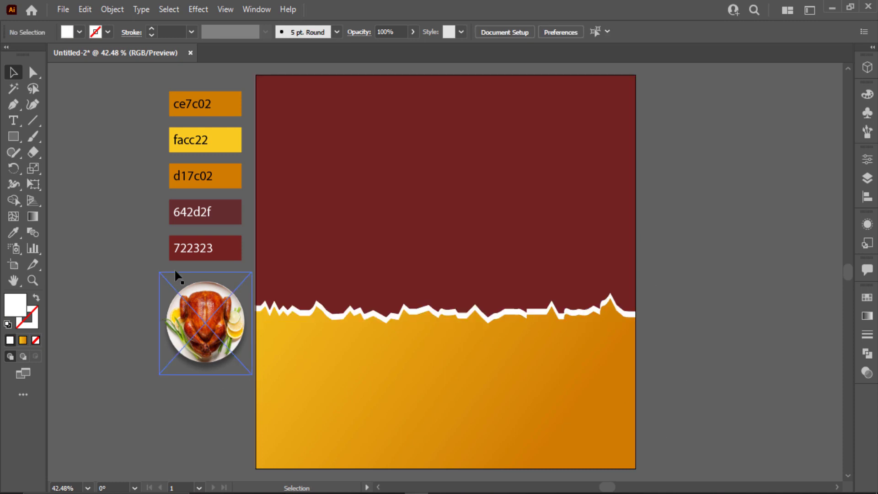
click(867, 133)
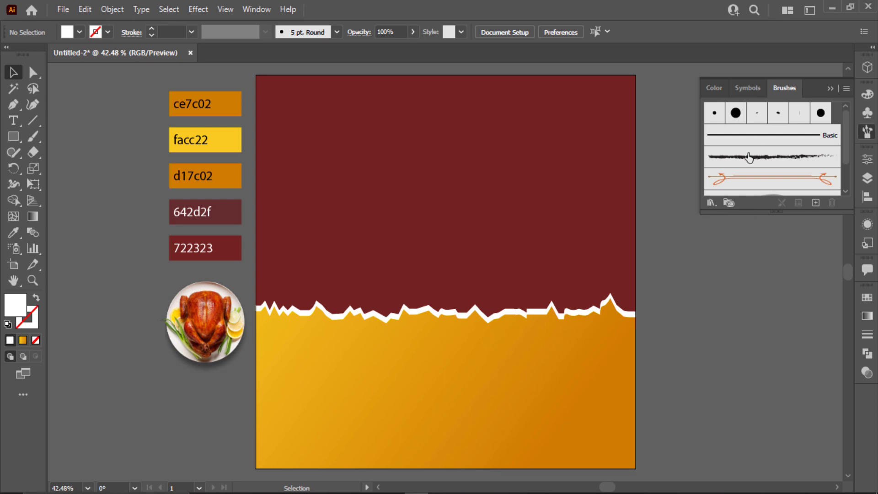
- Open the Grunge brushes vector pack library, enlarged and moved clear of the artwork
click(710, 206)
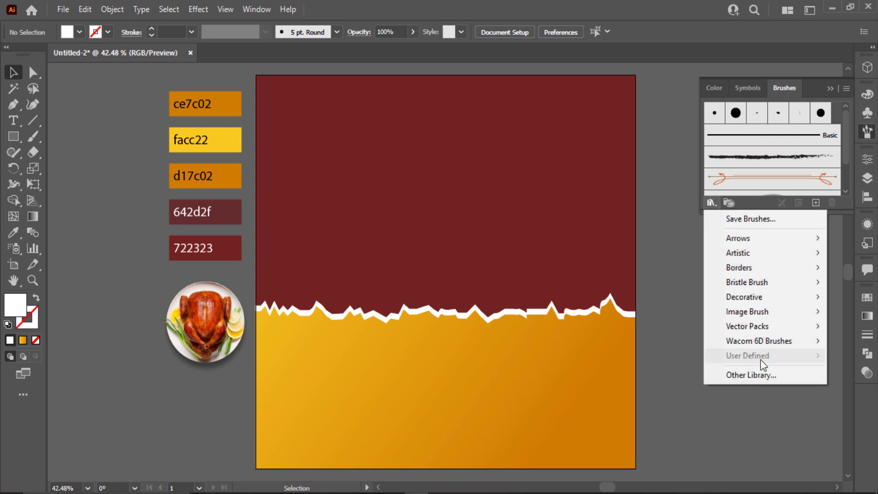
mouse_move(757, 329)
click(657, 329)
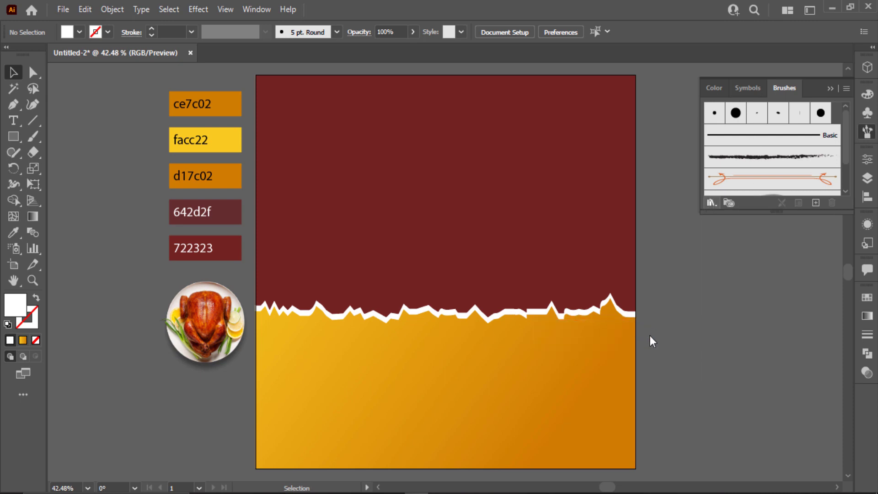
drag(447, 315, 438, 419)
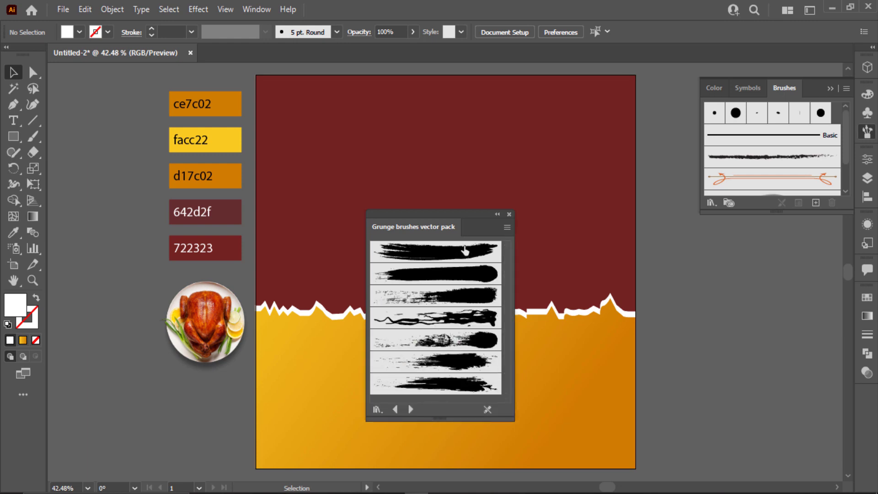
drag(468, 215, 782, 221)
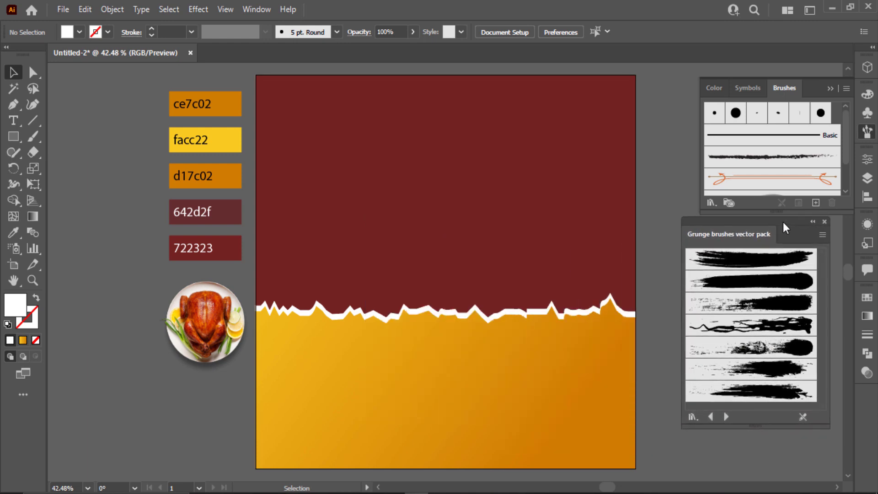
- Add two grunge brushes to the document and move the swatches and chicken plate left
click(782, 378)
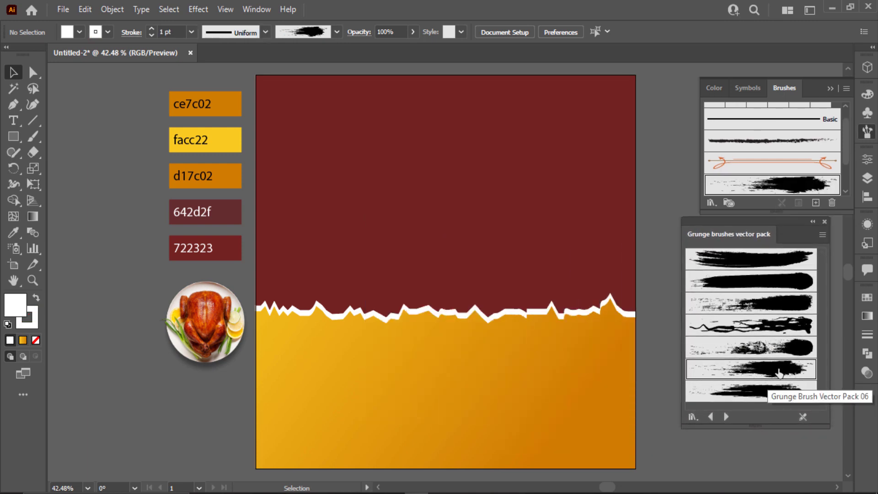
click(777, 302)
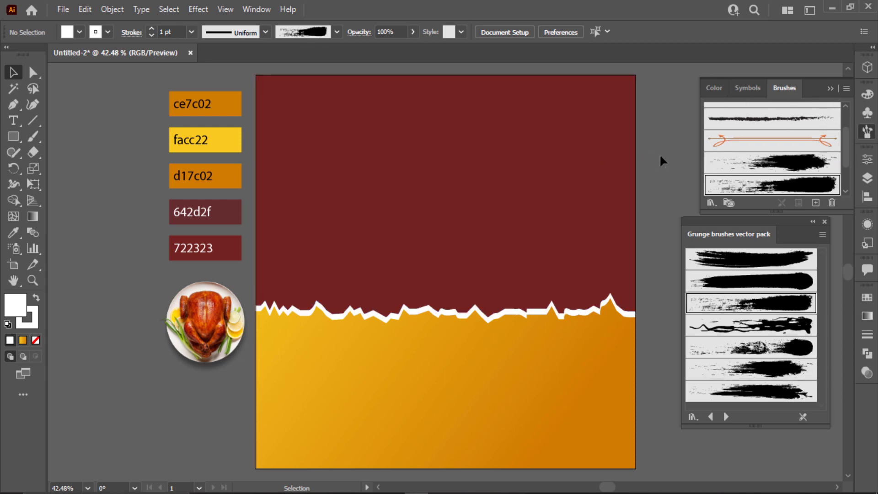
drag(197, 329, 31, 189)
- Draw two horizontal lines across the red upper area, one near the top and one lower
click(120, 209)
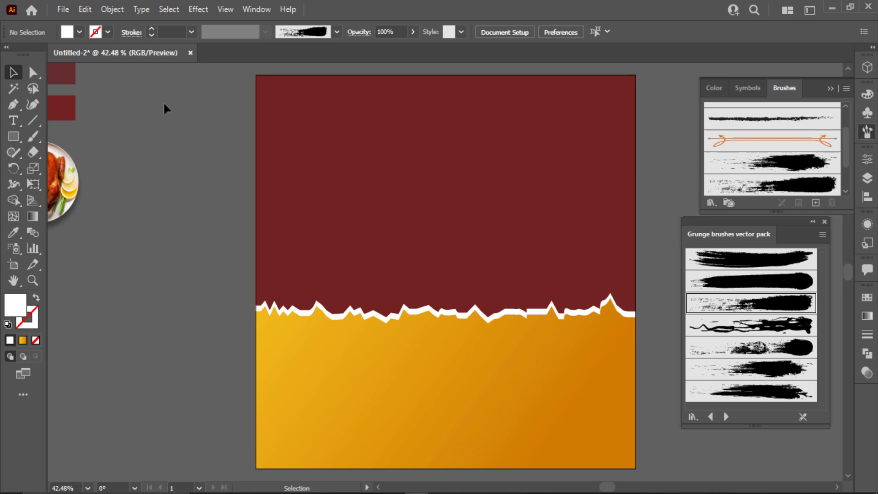
click(35, 118)
drag(244, 124, 498, 124)
drag(661, 203, 378, 202)
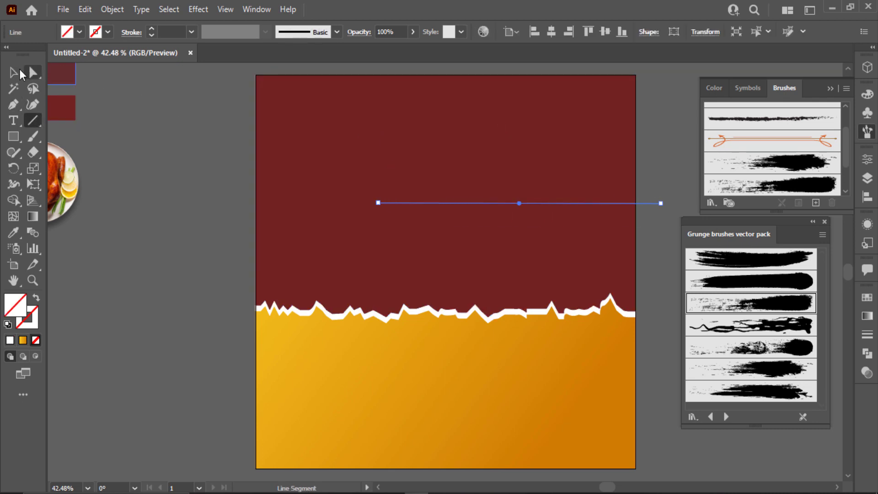
- Apply the grunge brush to both horizontal lines
click(18, 74)
drag(236, 131, 238, 132)
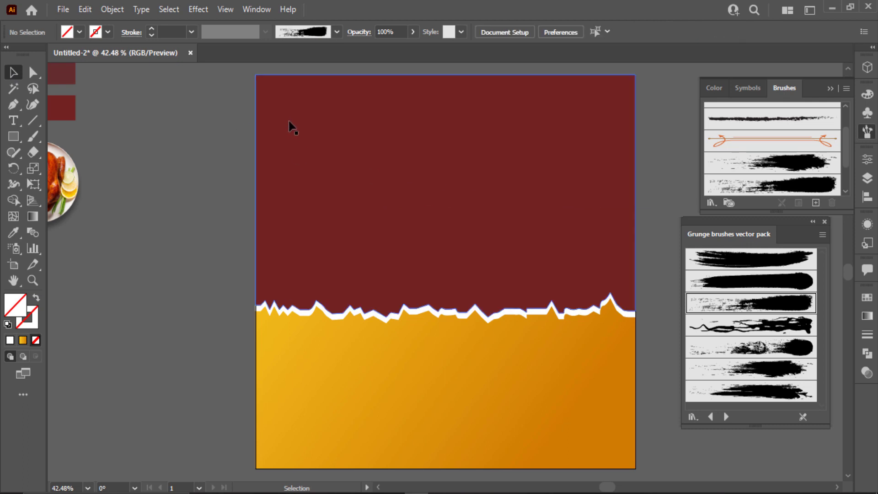
click(289, 125)
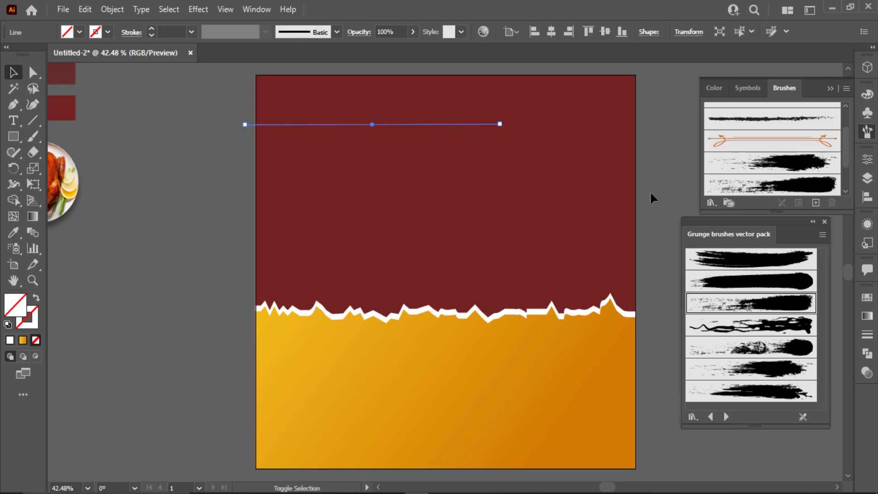
shift+click(593, 203)
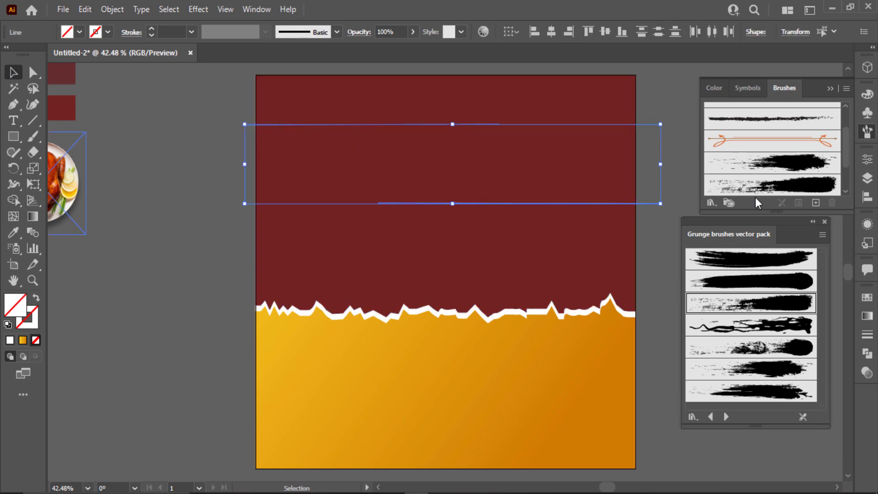
click(768, 165)
click(671, 162)
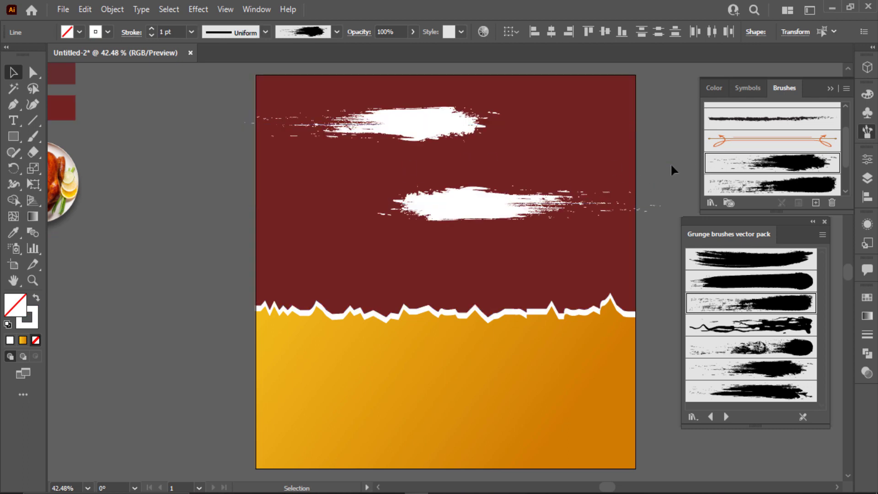
- Move the lower grunge stroke across the left edge and lengthen it to the right
click(406, 123)
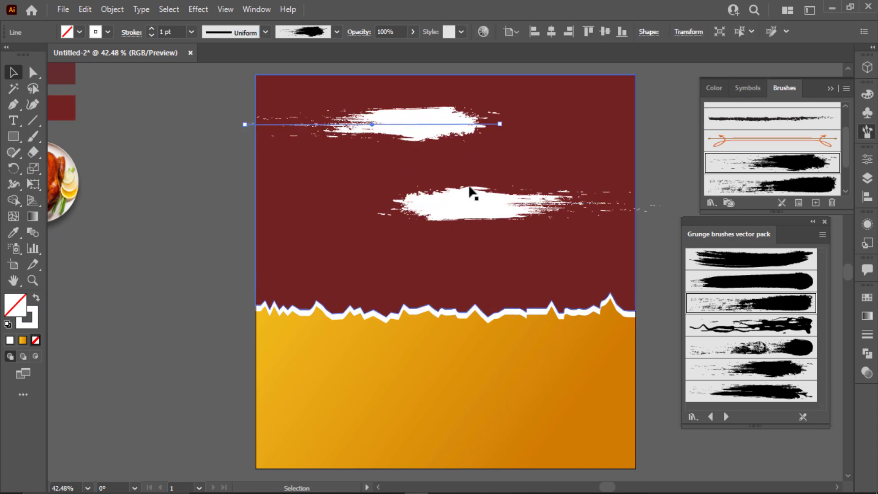
drag(471, 192, 247, 198)
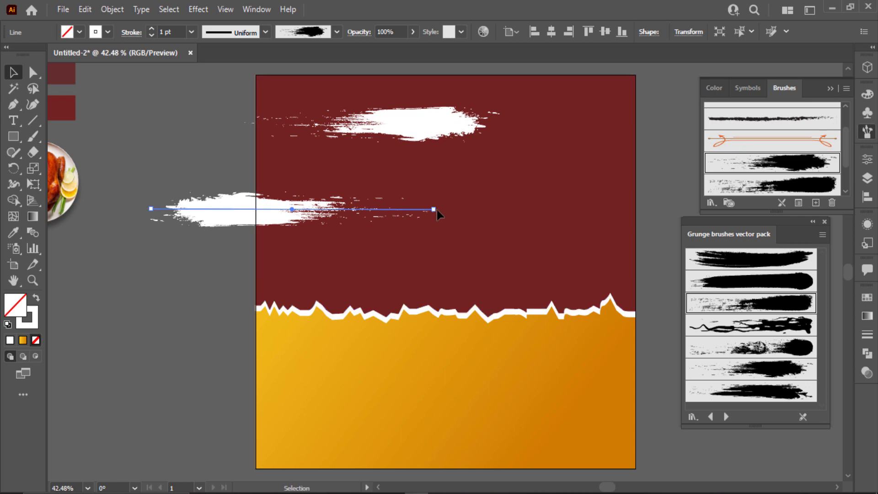
drag(434, 209, 551, 215)
key(ctrl+z)
scroll(180, 34, up, 3)
scroll(179, 35, down, 1)
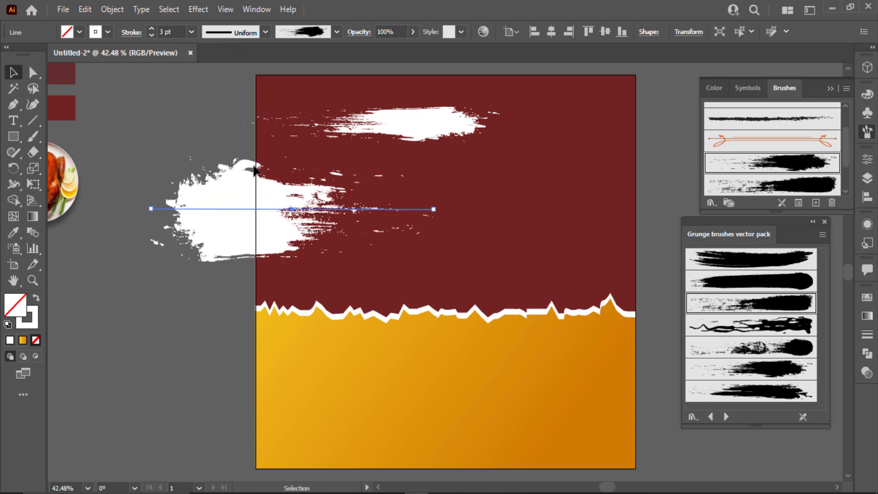
drag(434, 209, 543, 208)
- Copy the lower stroke's brush onto the upper line, then give it a different grunge brush
key(i)
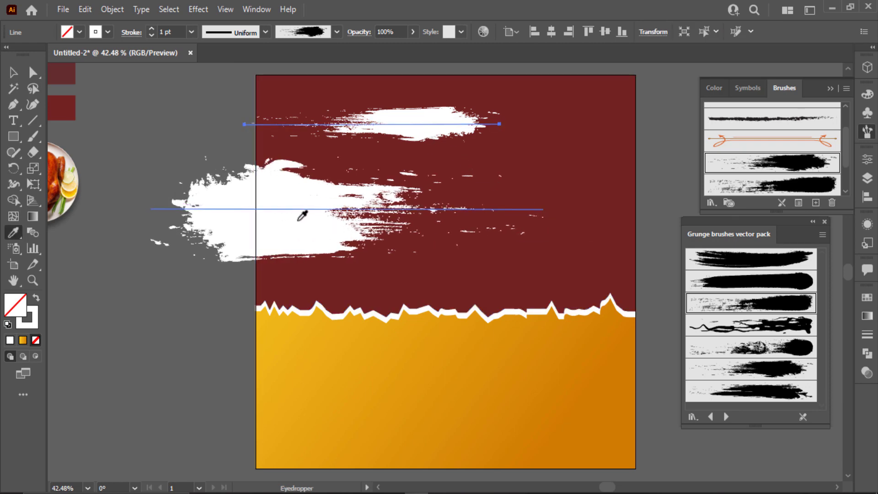
click(292, 209)
click(32, 72)
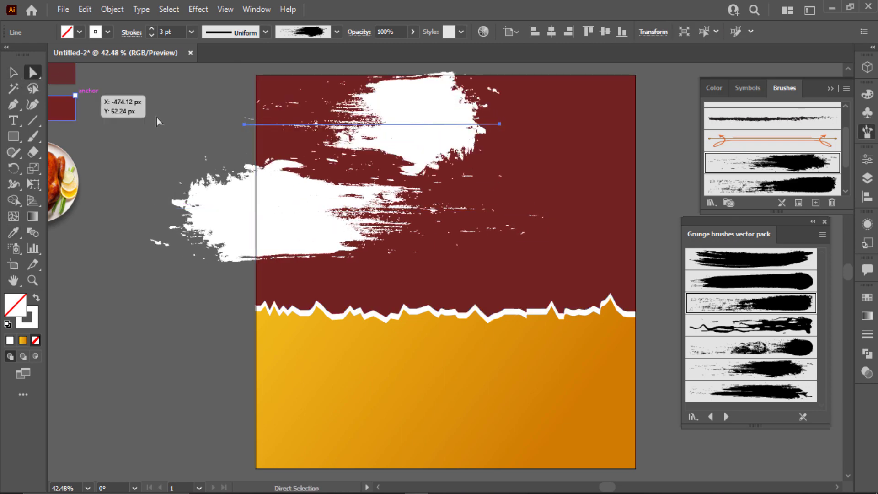
click(790, 186)
scroll(173, 30, up, 3)
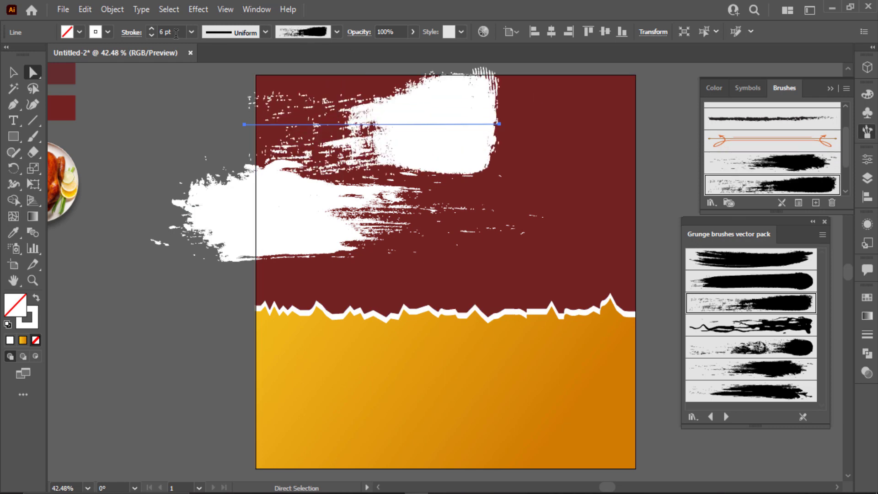
scroll(173, 31, down, 1)
- Extend the upper stroke's left end and shift it right past the artboard edge
drag(500, 124, 654, 121)
click(397, 120)
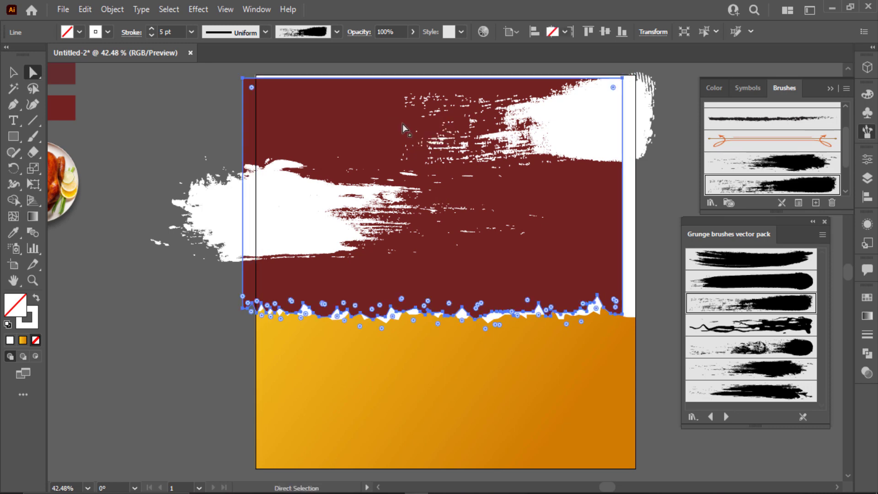
click(401, 121)
drag(380, 125, 320, 120)
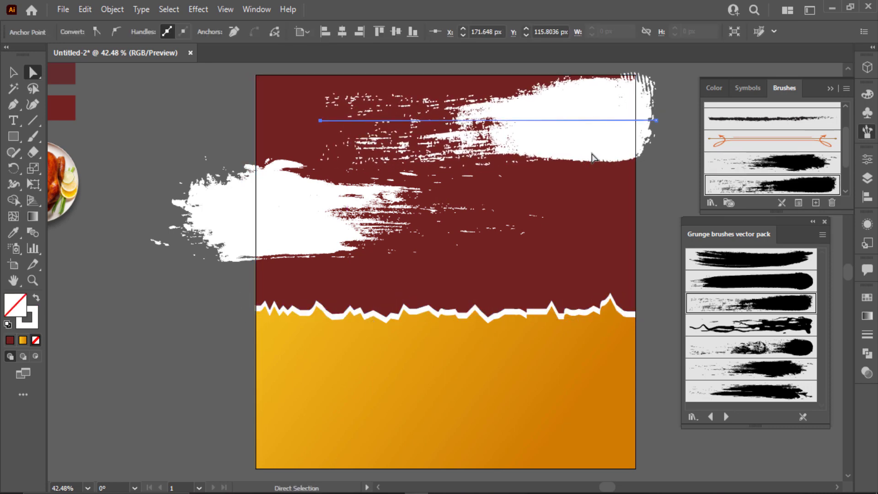
drag(593, 155, 647, 165)
click(829, 88)
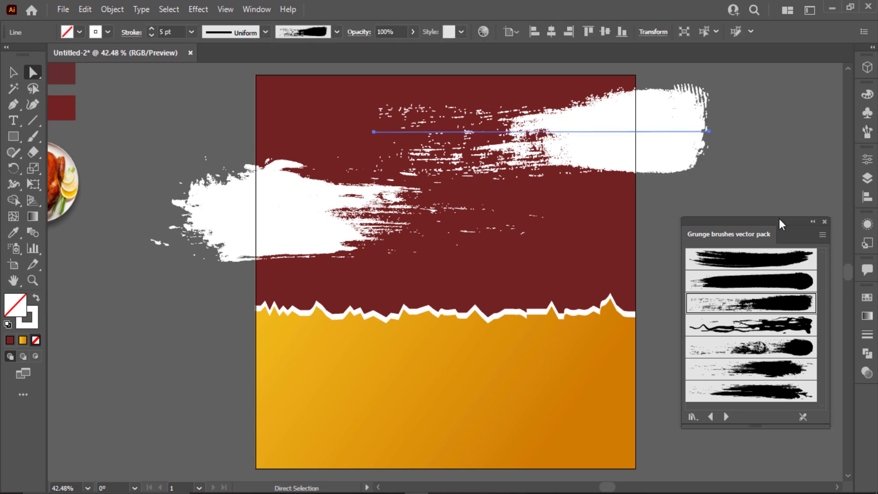
click(813, 222)
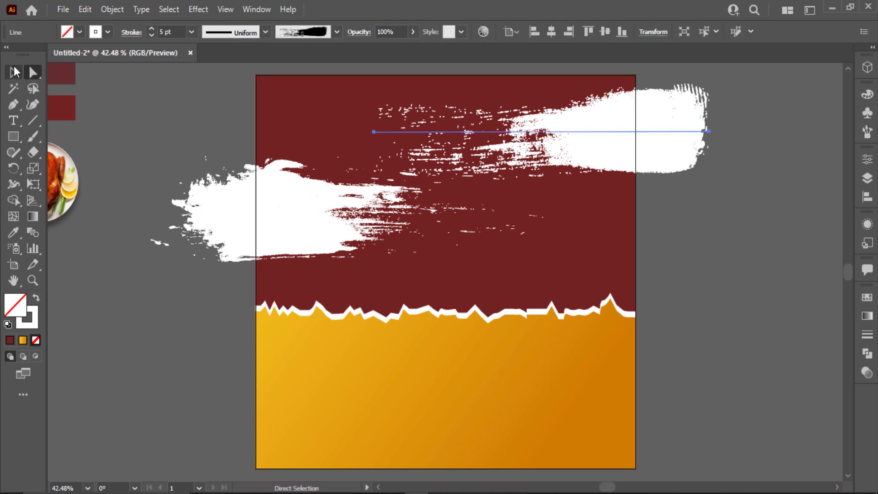
- Copy a grunge stroke down into the yellow area, bleeding off the left edge
scroll(291, 218, down, 3)
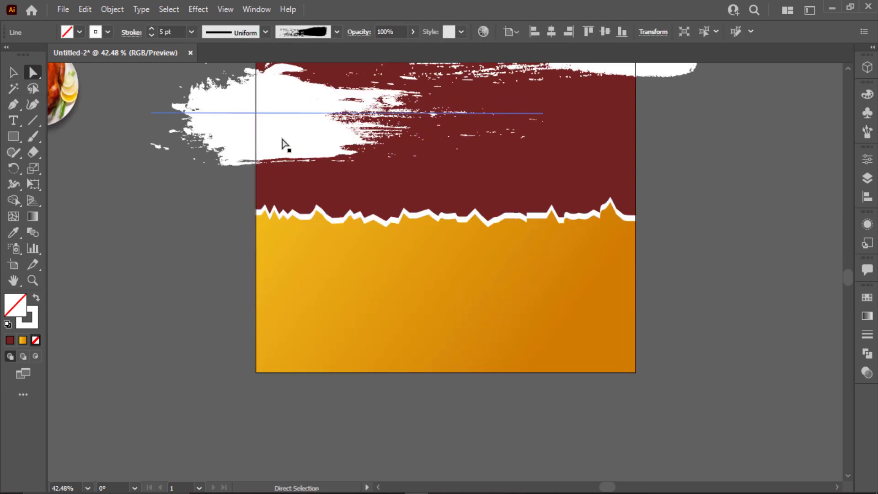
mouse_move(280, 114)
mouse_down()
mouse_move(238, 304)
mouse_move(186, 314)
mouse_move(203, 303)
mouse_up()
drag(188, 252, 262, 285)
scroll(494, 201, up, 2)
- Copy the upper-right stroke down to the lower right and adjust both lower strokes' positions
mouse_move(625, 103)
mouse_down()
mouse_move(603, 235)
mouse_move(657, 339)
mouse_move(676, 405)
mouse_move(717, 392)
mouse_up()
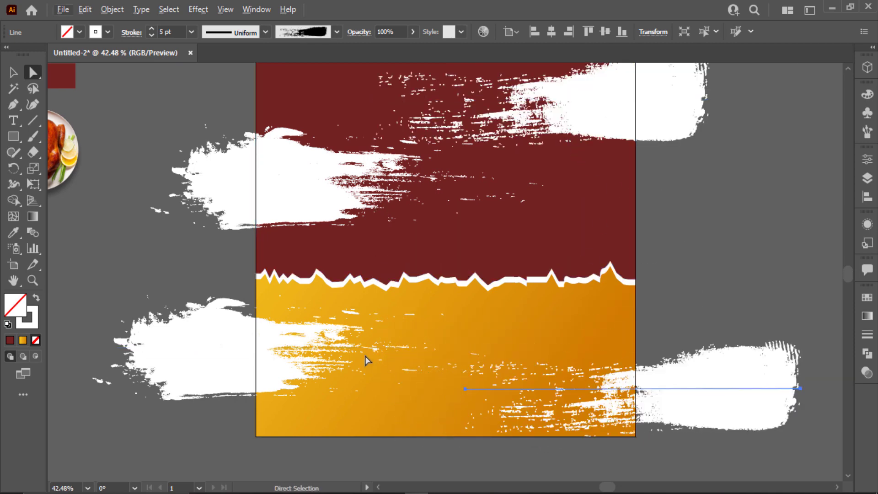
drag(265, 349, 293, 329)
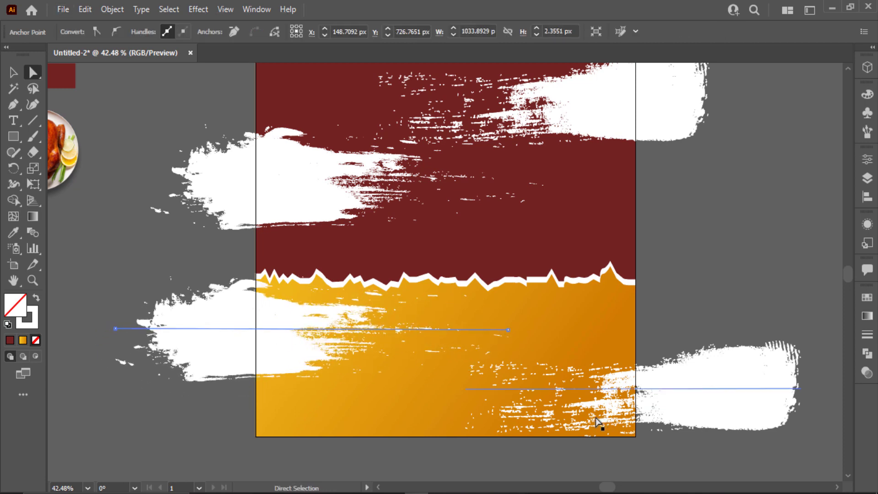
click(496, 393)
drag(488, 389, 360, 389)
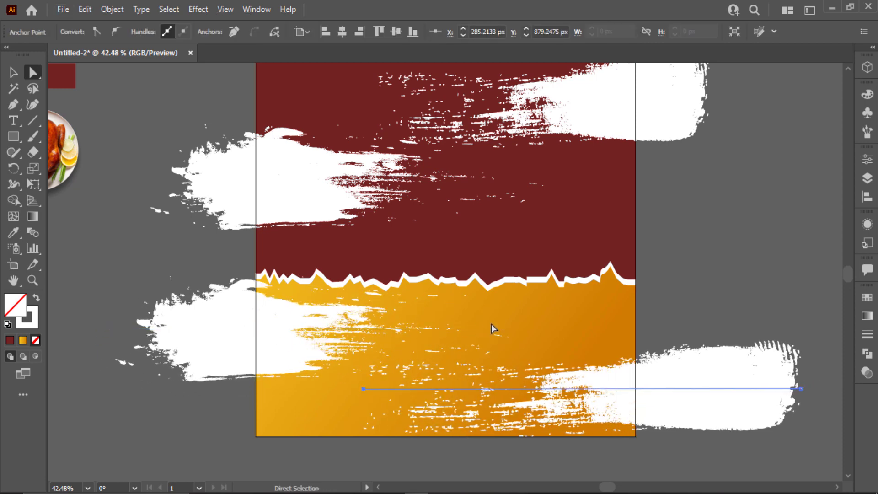
click(13, 71)
click(268, 197)
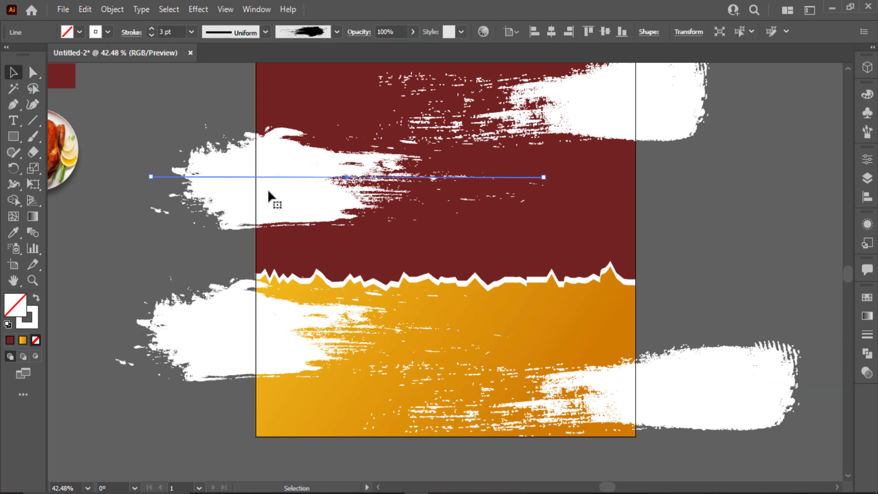
scroll(268, 196, down, 2)
- Select the upper-right brush line, accidentally sample 642d2f onto it, and undo
shift+click(489, 137)
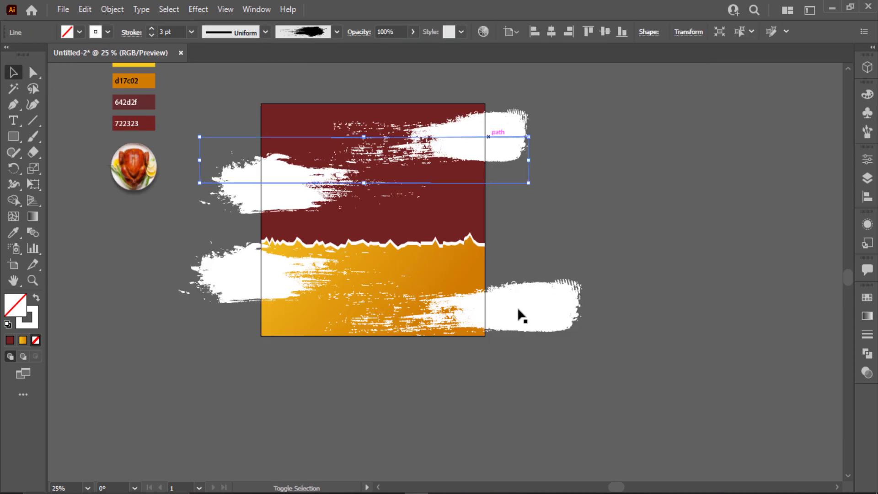
click(538, 155)
scroll(536, 192, up, 3)
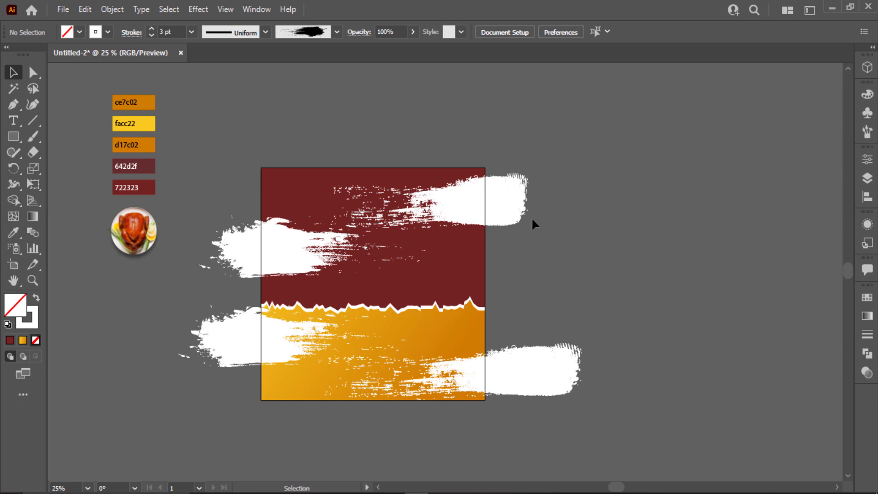
click(487, 207)
key(i)
click(151, 162)
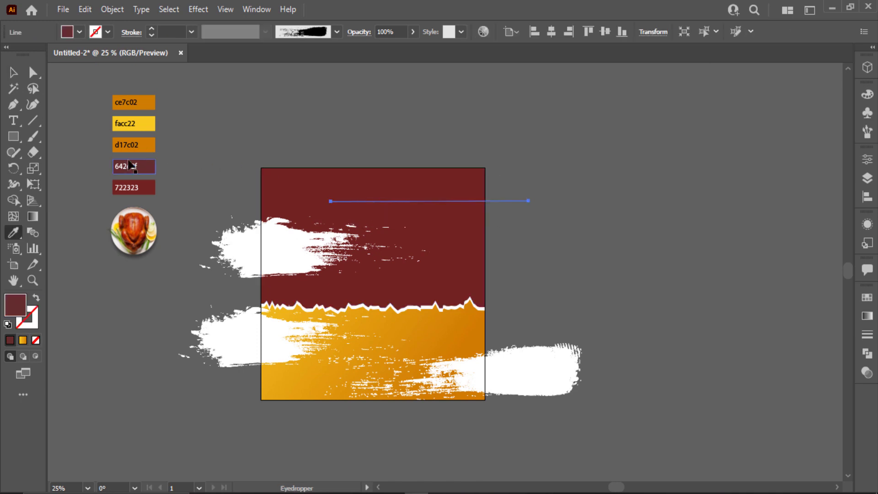
key(ctrl+z)
key(v)
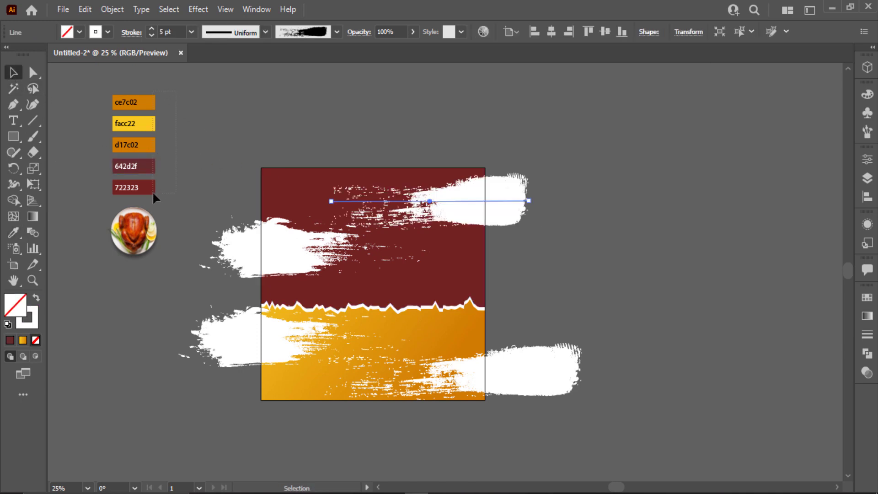
- Try selecting the palette boxes ce7c02, facc22, d17c02, 642d2f and 722323 individually
click(152, 191)
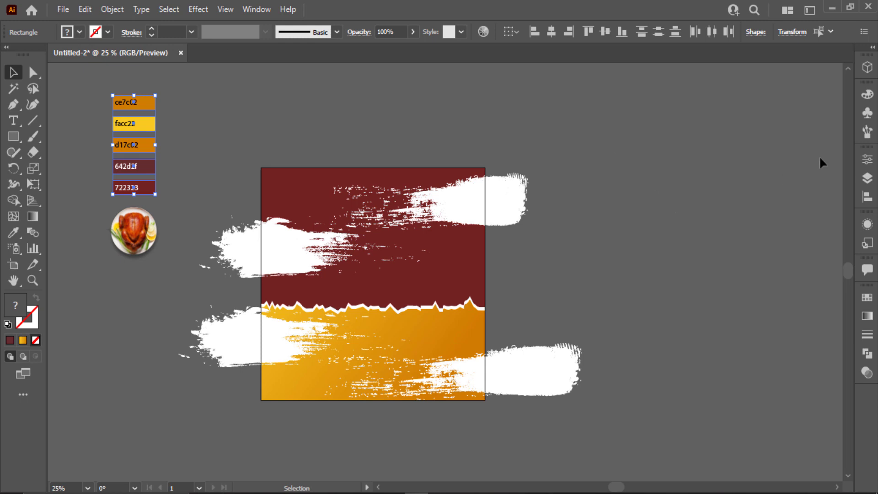
click(147, 103)
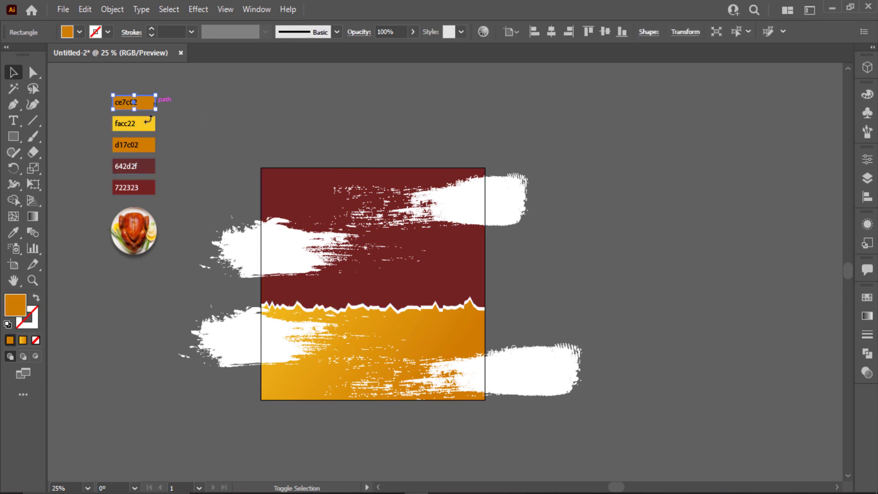
shift+click(146, 125)
click(217, 148)
click(144, 140)
shift+click(143, 105)
click(164, 173)
click(150, 187)
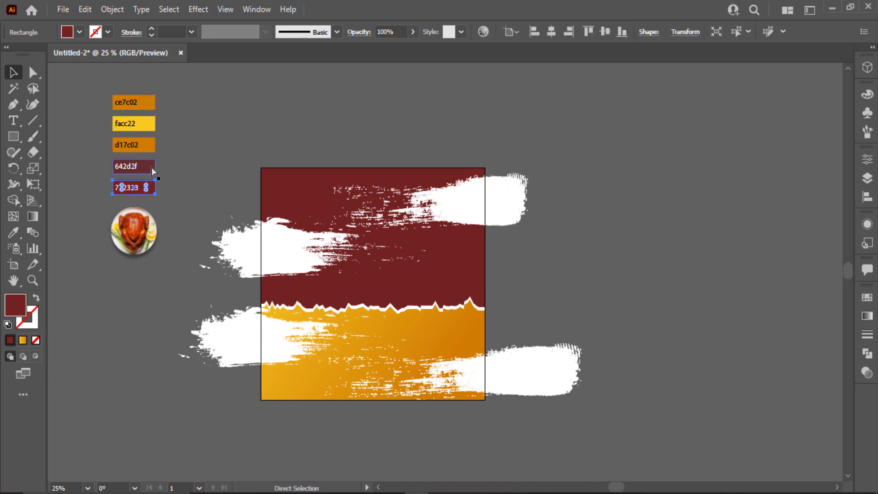
click(152, 166)
click(152, 145)
click(153, 123)
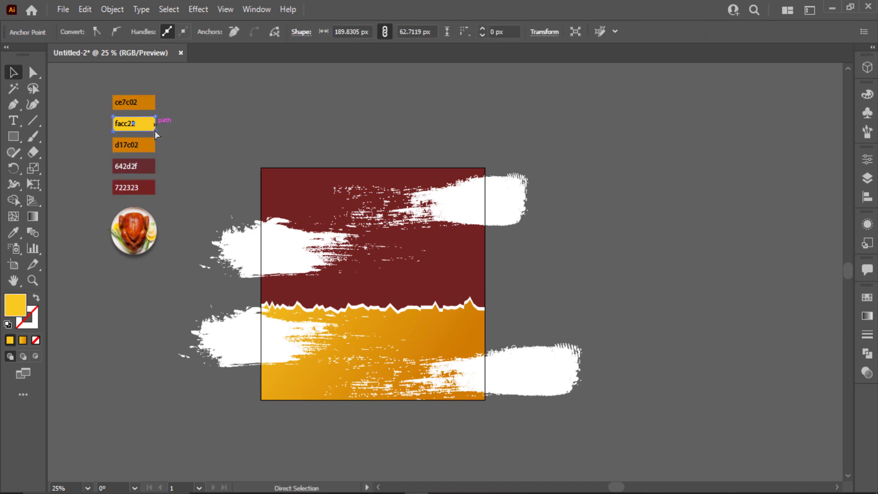
click(69, 98)
click(144, 189)
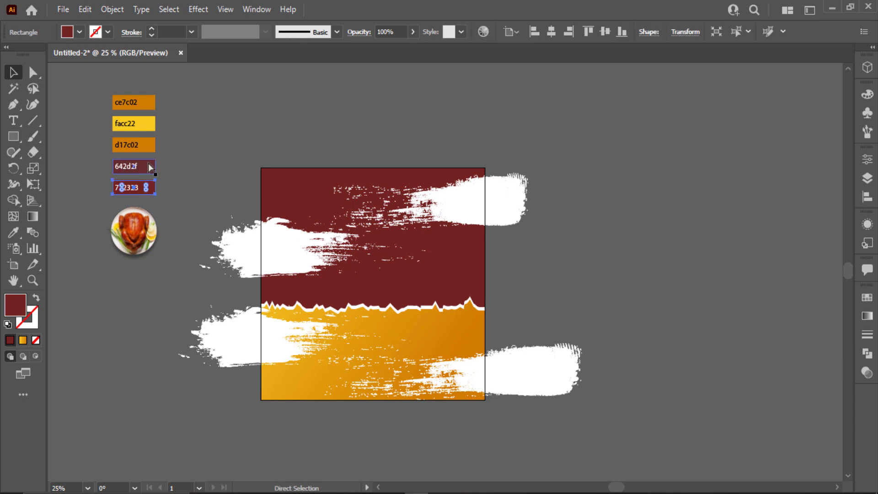
click(148, 163)
click(183, 163)
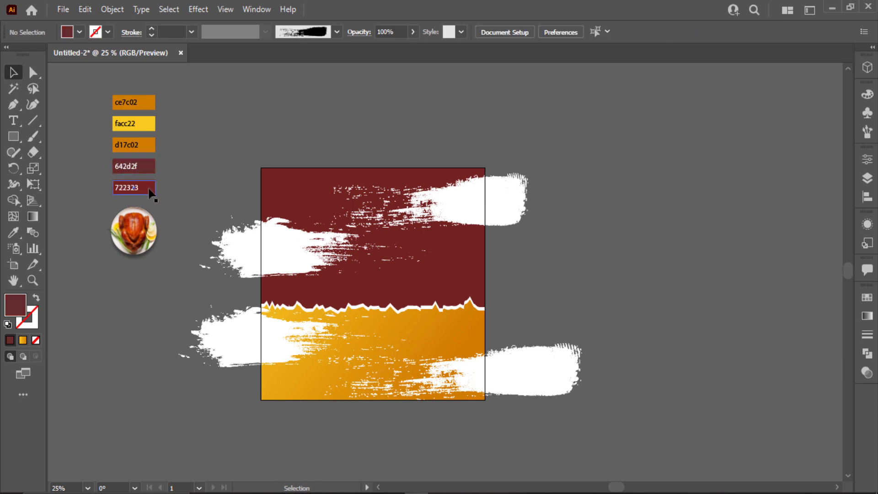
click(149, 190)
click(147, 190)
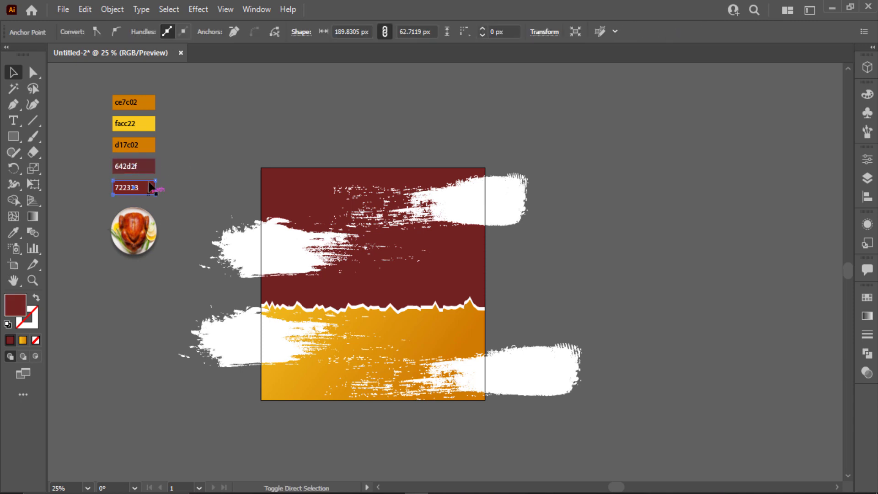
click(188, 151)
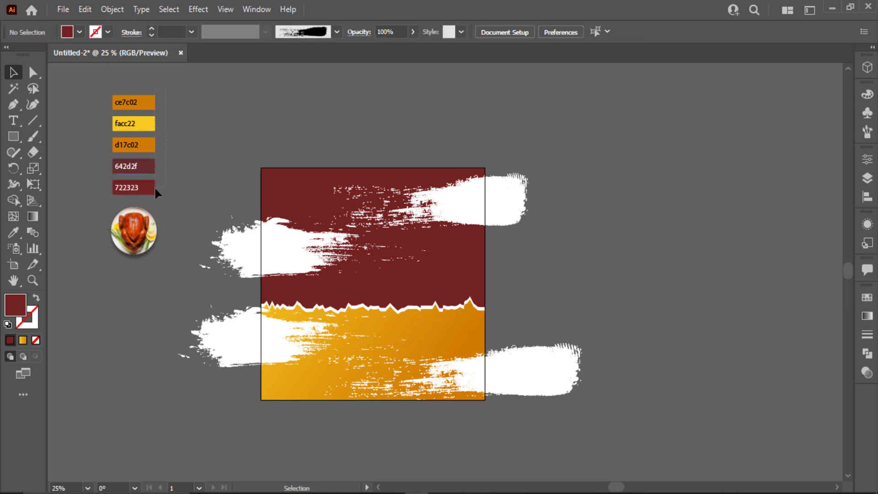
- Select and widen all five colour boxes, then save them as a new swatch colour group
drag(154, 187, 151, 188)
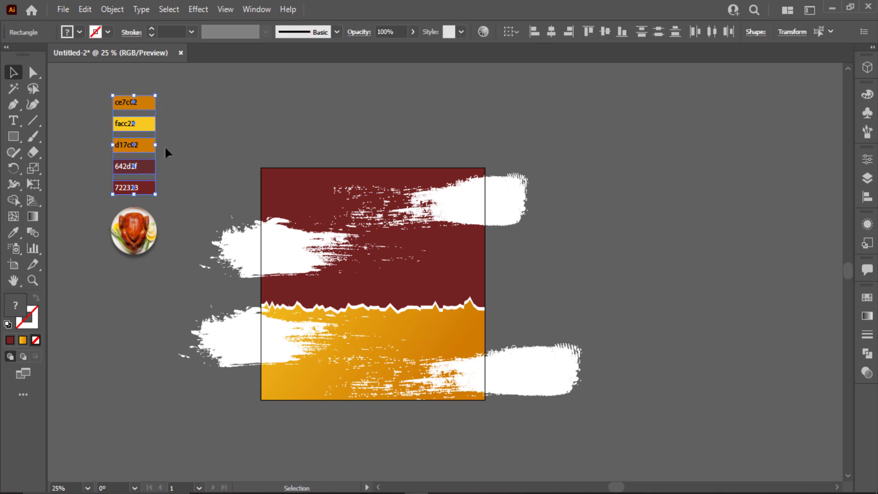
drag(157, 147, 181, 146)
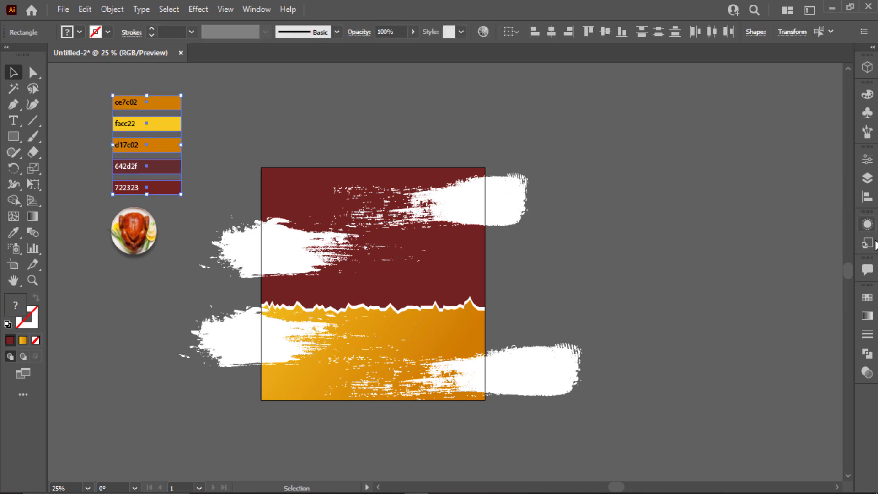
click(866, 297)
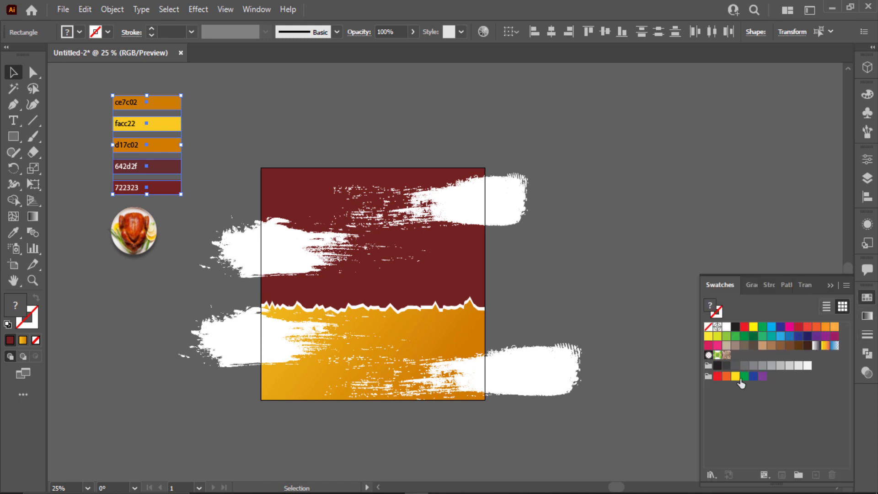
click(798, 475)
click(448, 298)
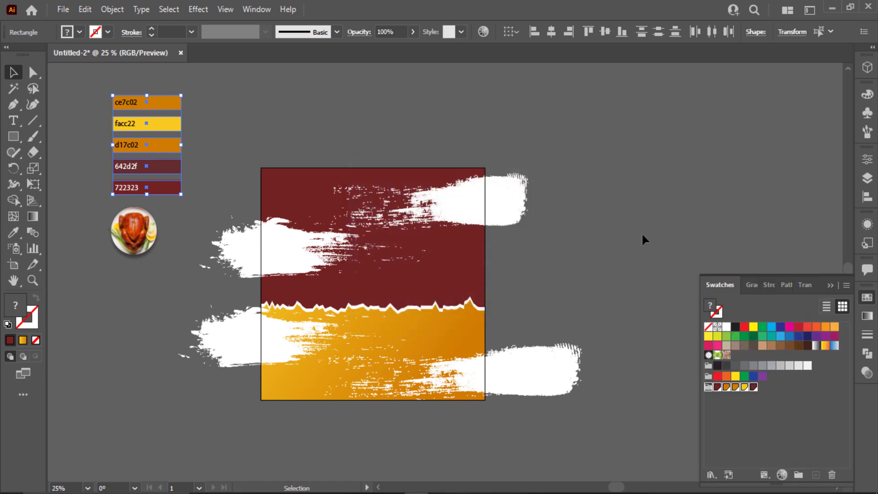
click(643, 231)
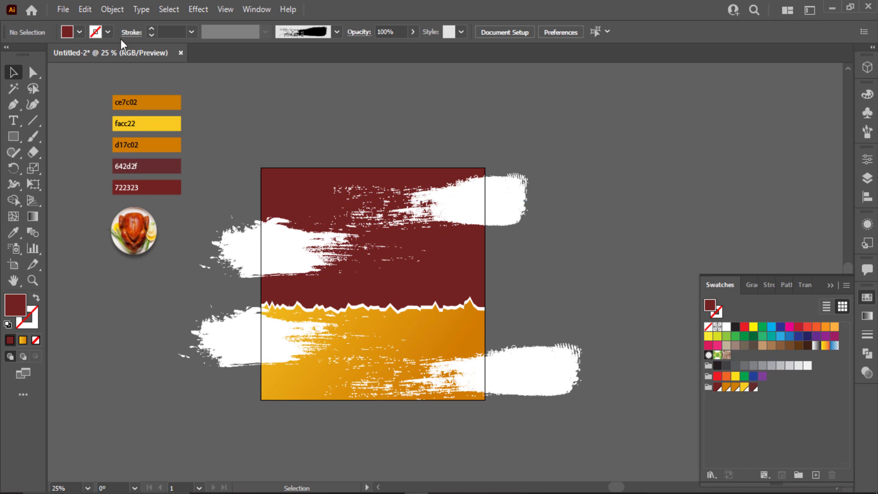
- Recolour the upper-right grunge stroke with the dark red swatch
key(backslash)
drag(331, 201, 528, 201)
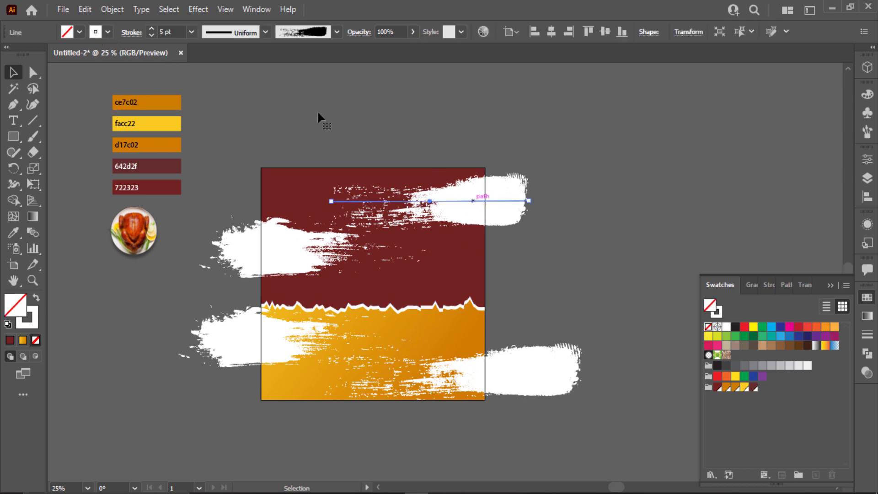
click(96, 33)
scroll(24, 89, down, 1)
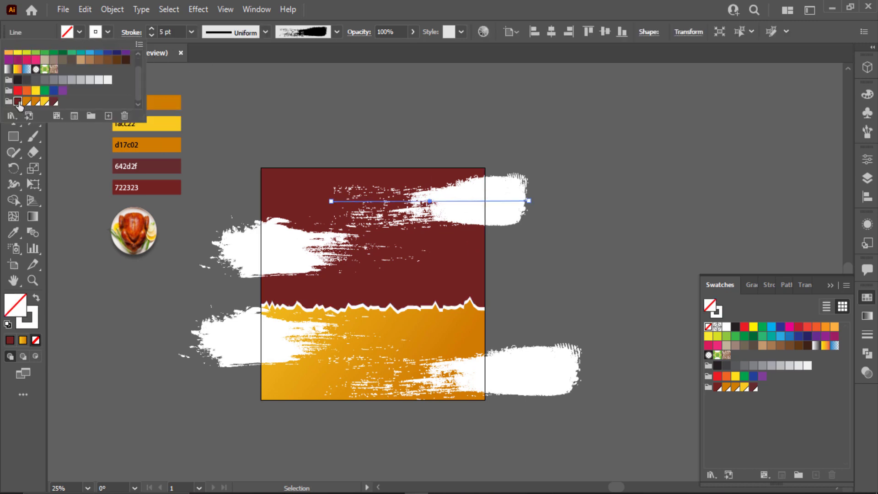
click(18, 101)
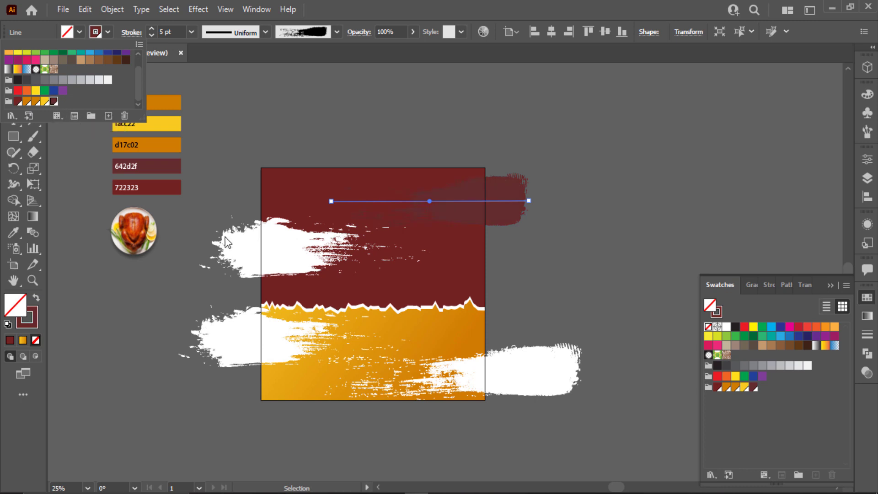
- Recolour the upper-left grunge stroke dark red and nudge it up slightly
drag(430, 247, 200, 247)
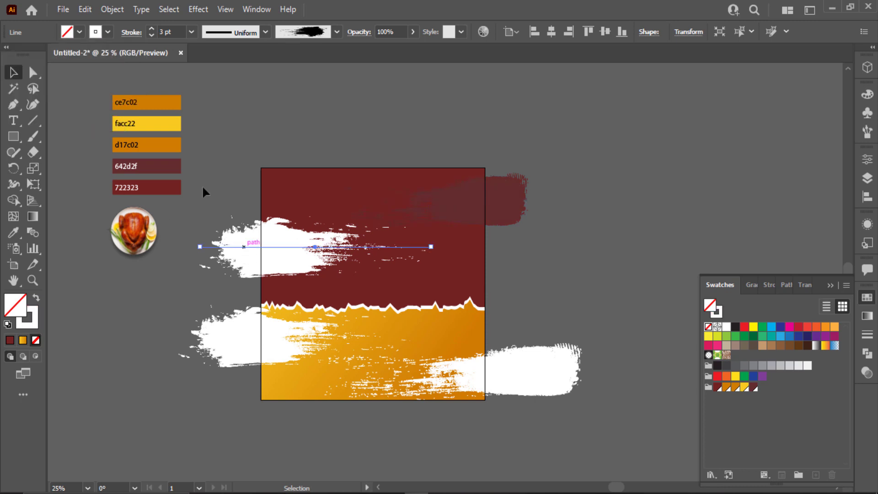
click(107, 32)
scroll(37, 111, down, 3)
click(19, 102)
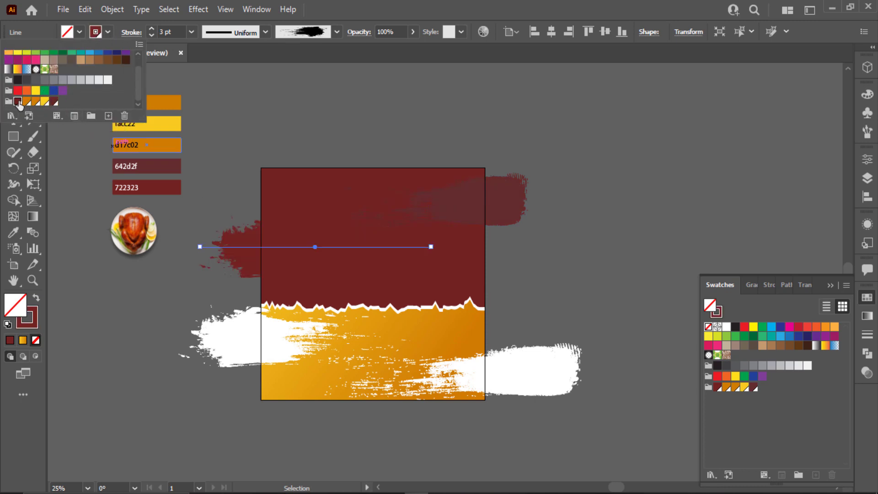
click(62, 104)
click(218, 275)
drag(256, 247, 266, 238)
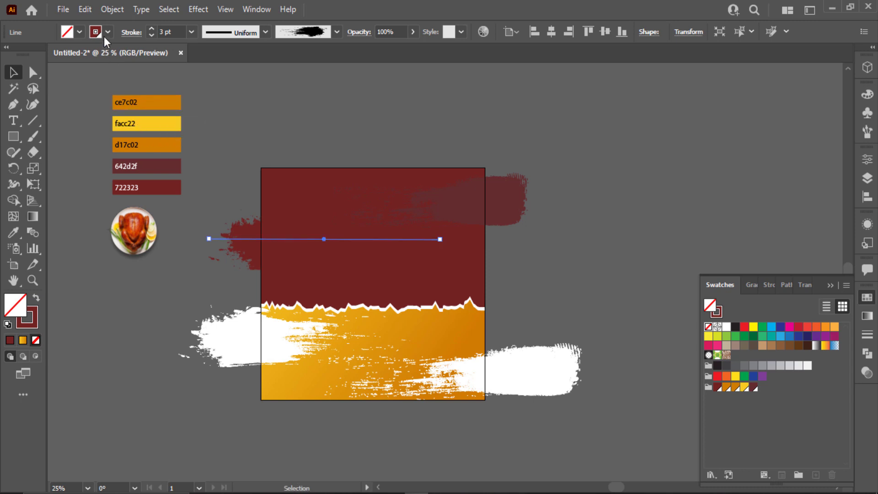
click(108, 32)
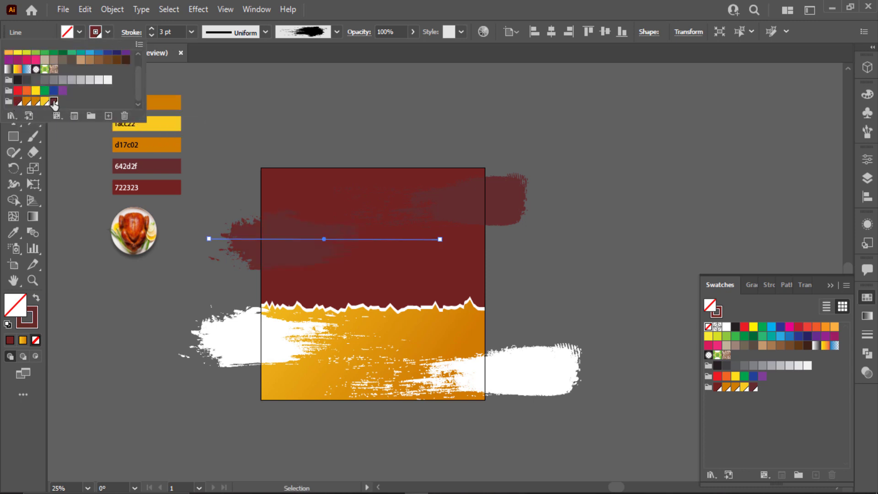
click(167, 289)
click(225, 336)
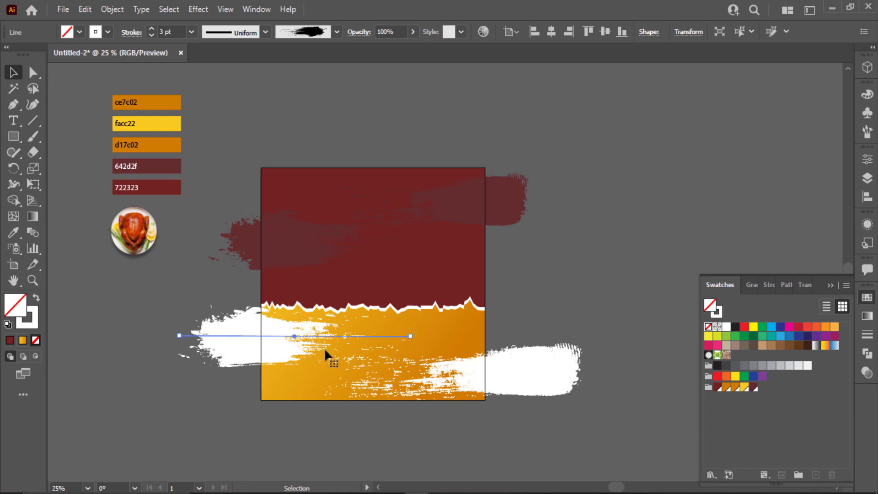
- Make both lower grunge strokes orange d17c02
shift+click(530, 371)
click(108, 32)
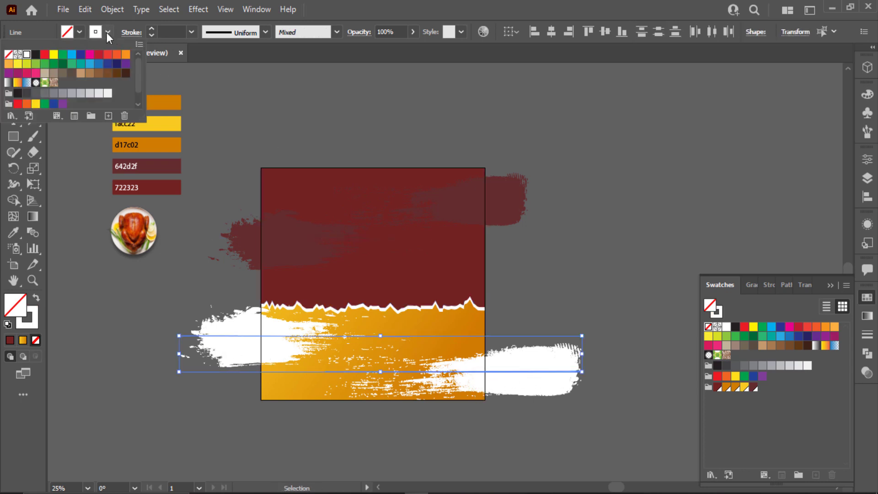
scroll(39, 99, down, 1)
click(36, 102)
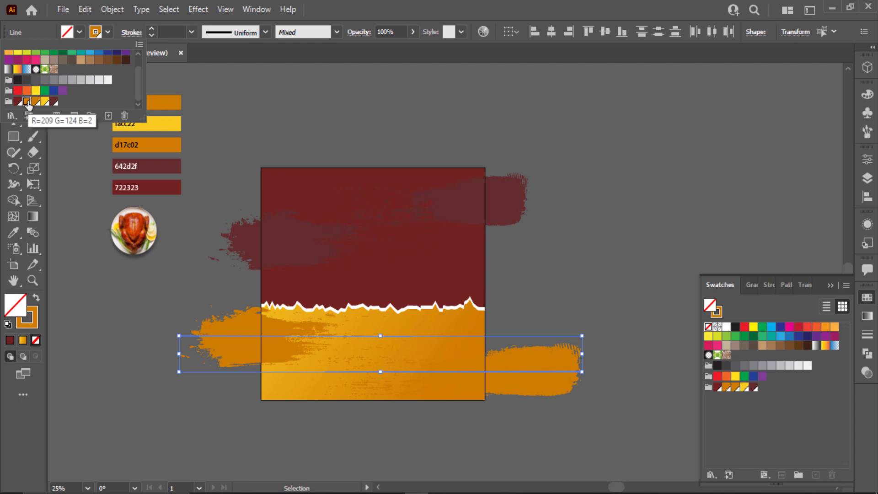
click(574, 230)
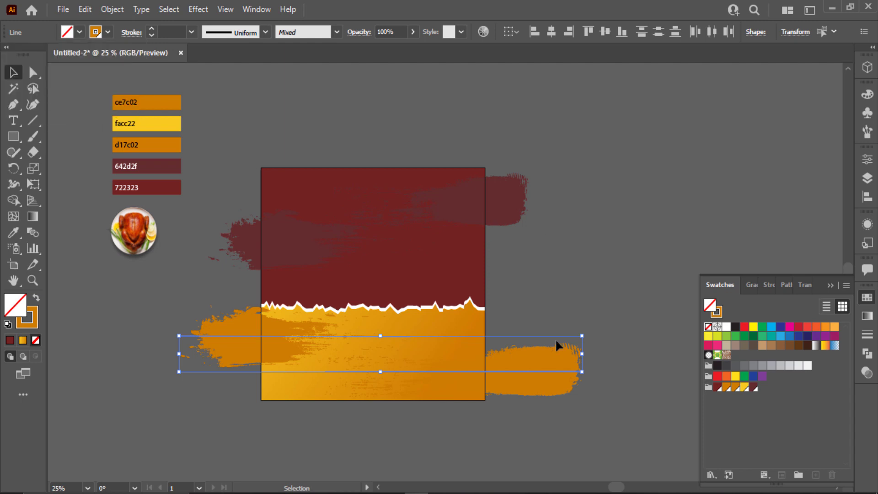
- Recolour the lower-right stroke yellow facc22 and fit the whole artboard in the window
click(569, 370)
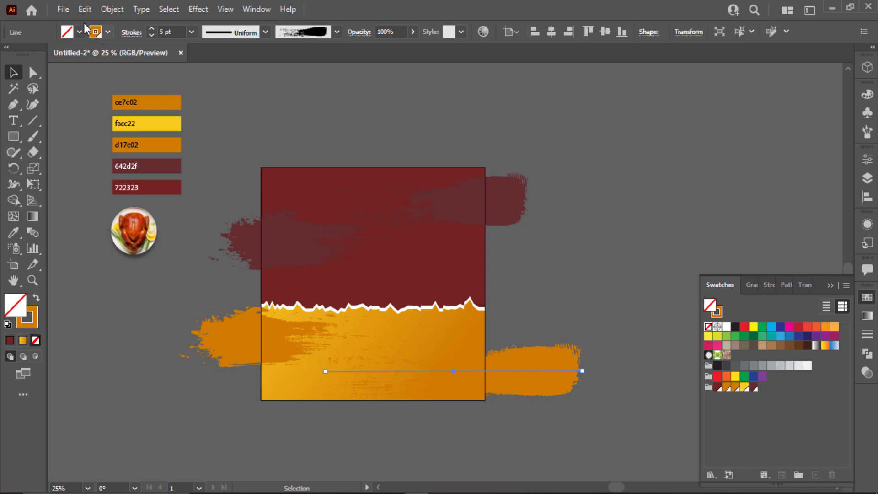
click(95, 31)
click(45, 102)
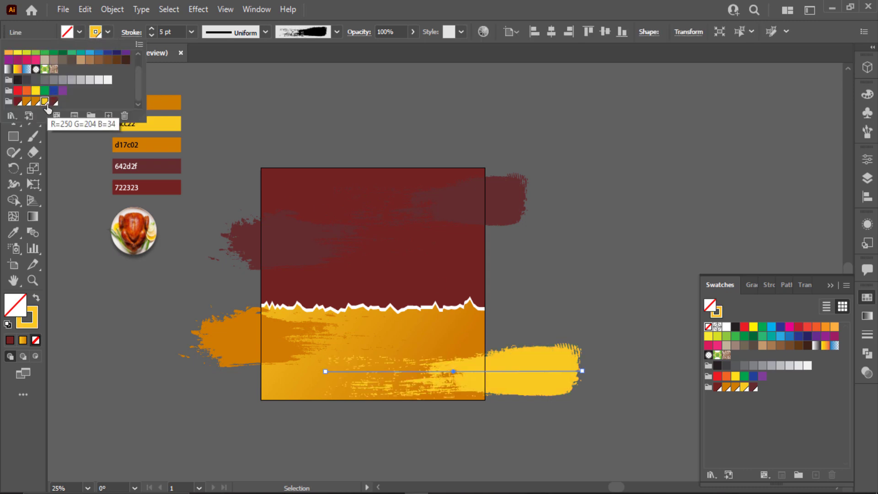
click(495, 276)
click(830, 284)
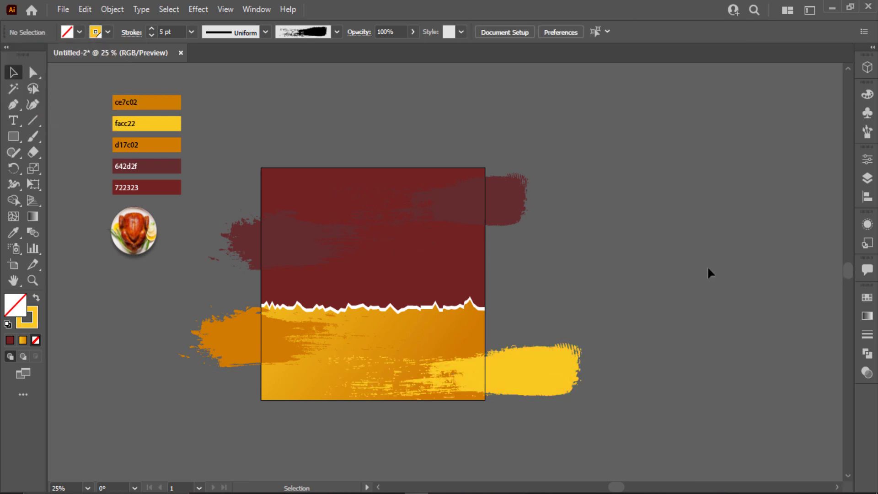
key(ctrl+0)
- Draw a 1000×1000 px rectangle and centre it horizontally and vertically on the artboard
click(14, 136)
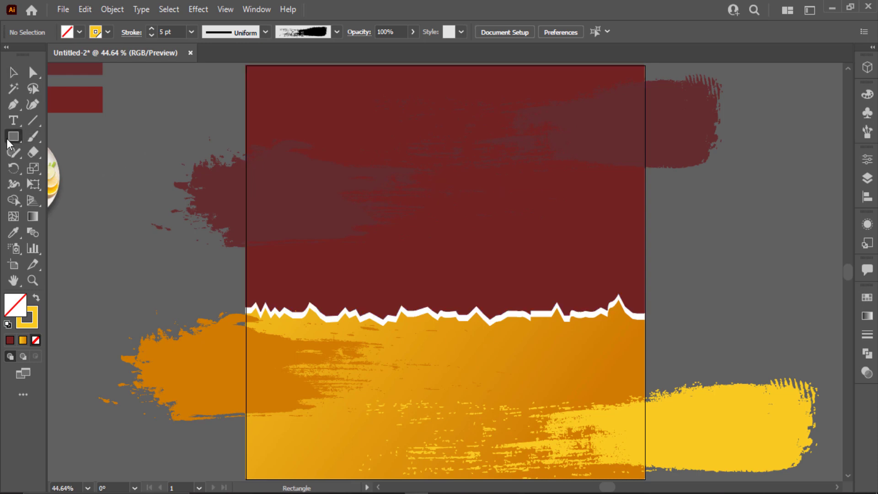
click(158, 181)
key(Return)
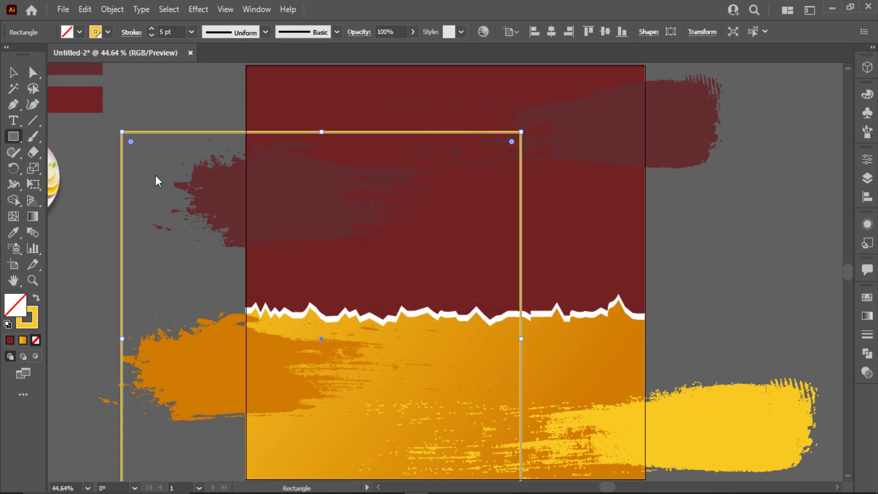
click(557, 32)
click(604, 32)
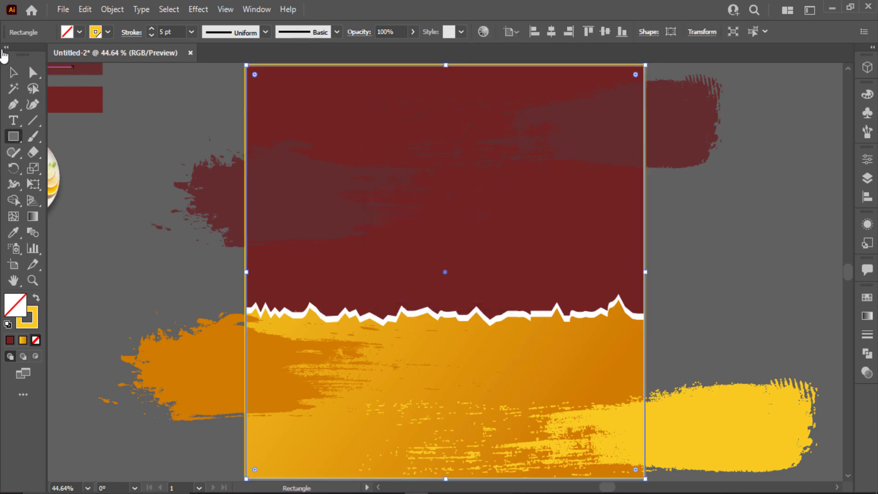
- Lengthen the upper-left dark red brush stroke, tilt it upward to the right, and reposition it
click(14, 73)
click(297, 195)
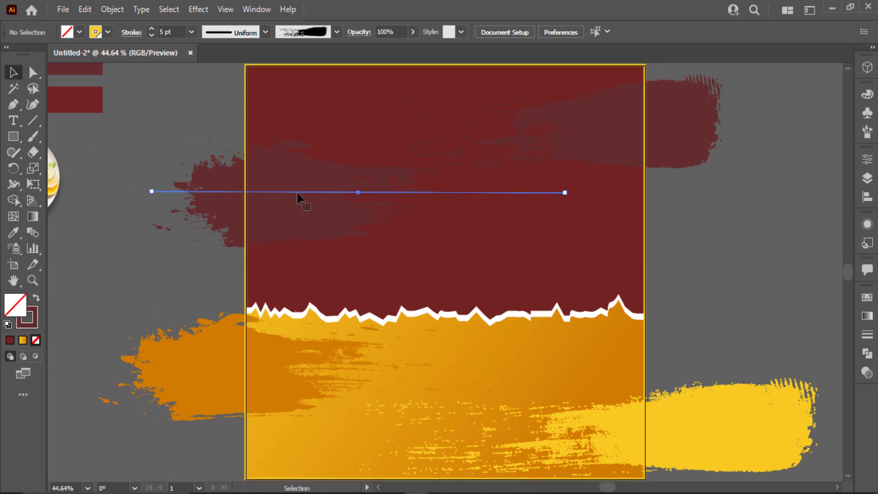
drag(573, 193, 786, 193)
drag(408, 199, 350, 235)
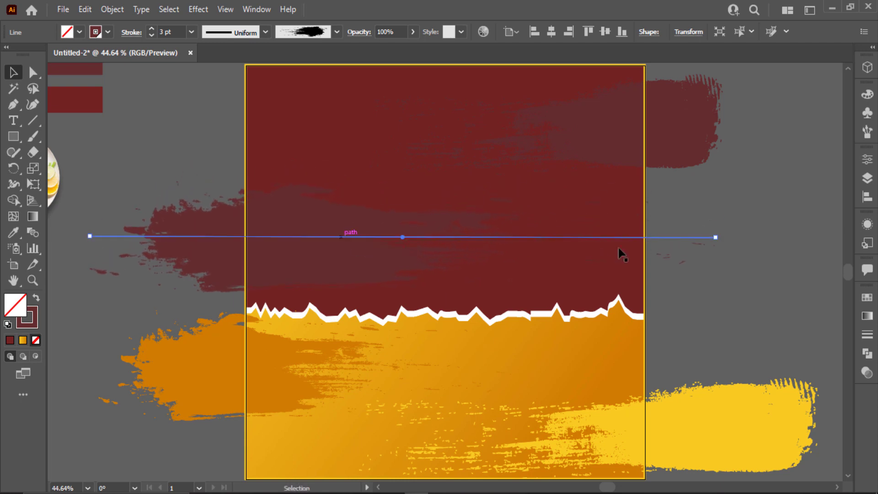
drag(722, 238, 713, 197)
drag(335, 239, 334, 229)
- Tilt the upper-right dark red stroke counter-clockwise, lengthen it leftward and shift it right
click(667, 125)
drag(727, 120, 718, 85)
drag(677, 105, 661, 96)
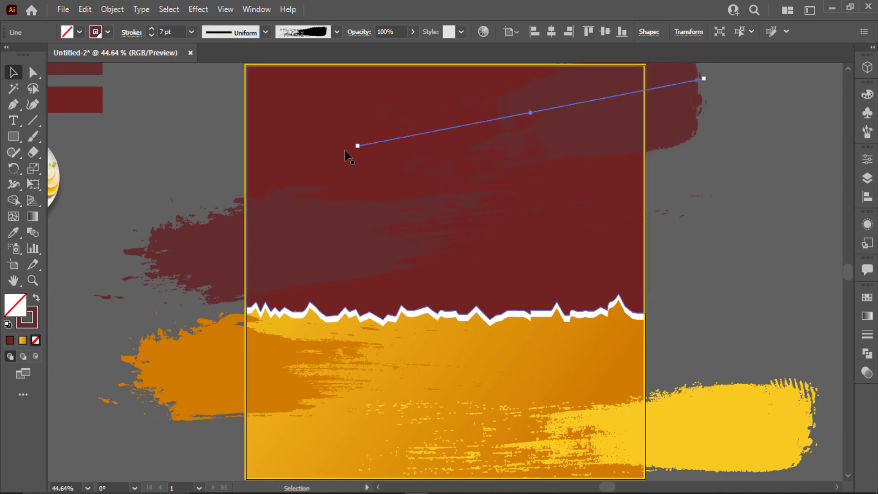
drag(357, 146, 173, 172)
drag(397, 131, 533, 98)
click(245, 256)
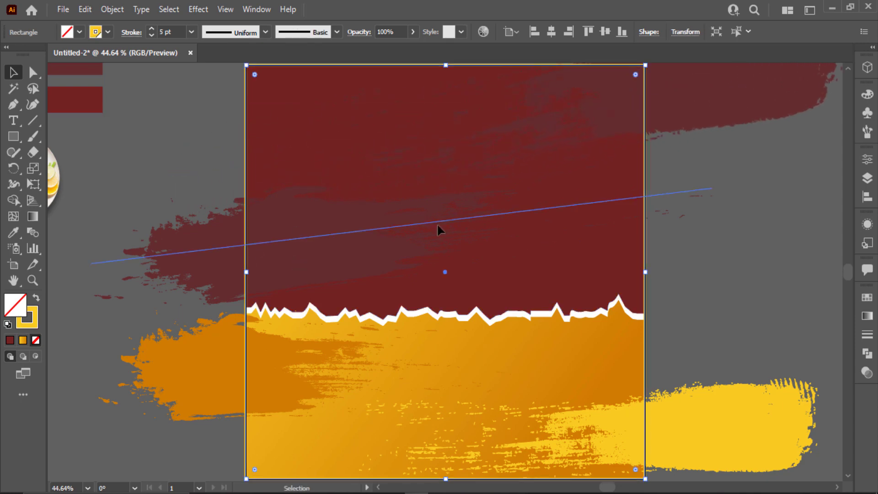
- Tilt the remaining dark red stroke to rise toward the right and move it left
click(438, 222)
drag(717, 184, 710, 173)
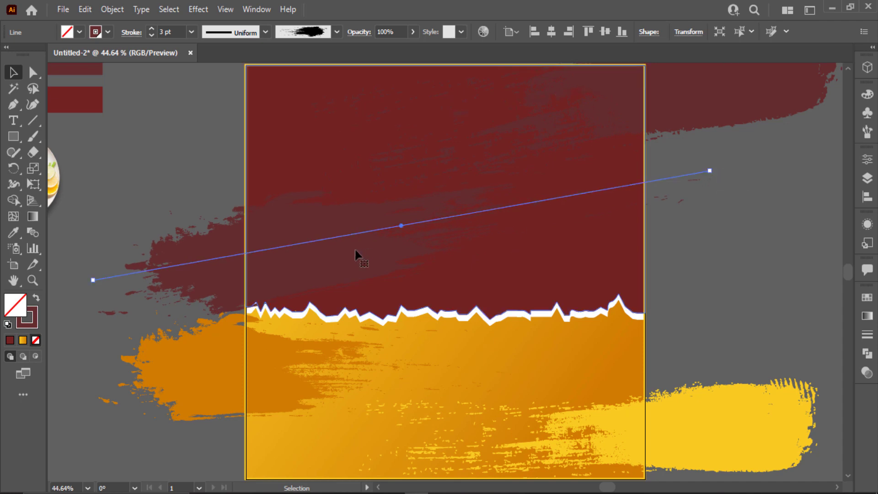
drag(311, 240, 274, 238)
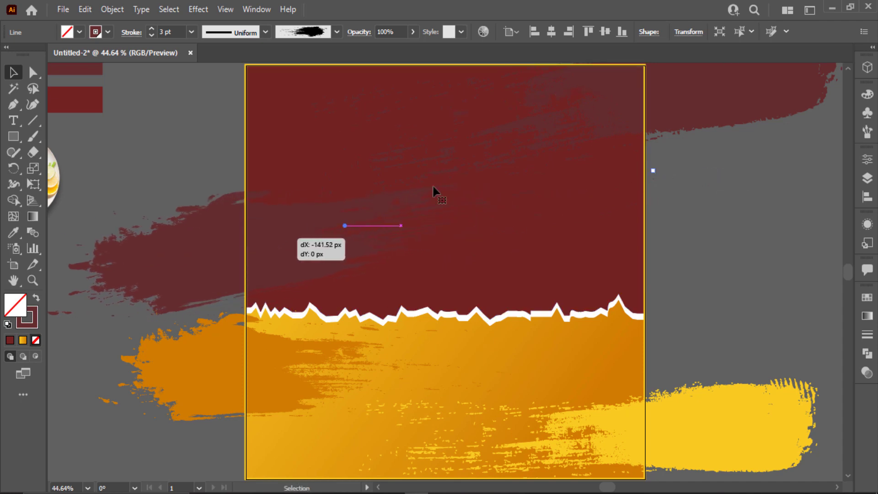
drag(514, 106, 466, 94)
scroll(274, 301, down, 3)
- Tilt and reposition the lower orange and yellow strokes so they slant upward to the right
click(256, 314)
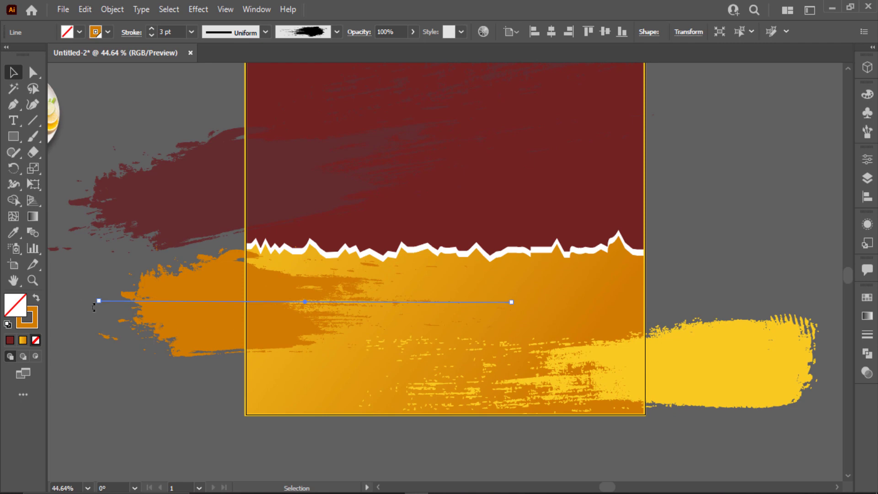
drag(94, 307, 87, 329)
drag(200, 309, 203, 328)
click(783, 368)
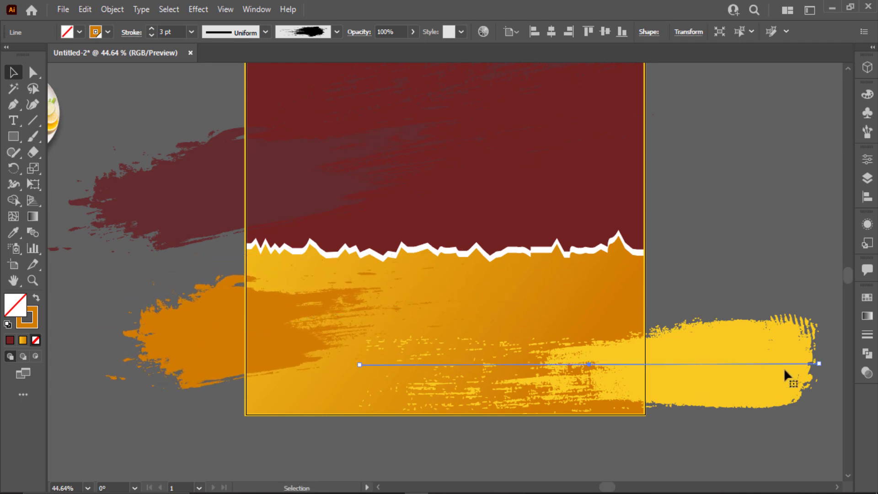
drag(827, 360, 823, 325)
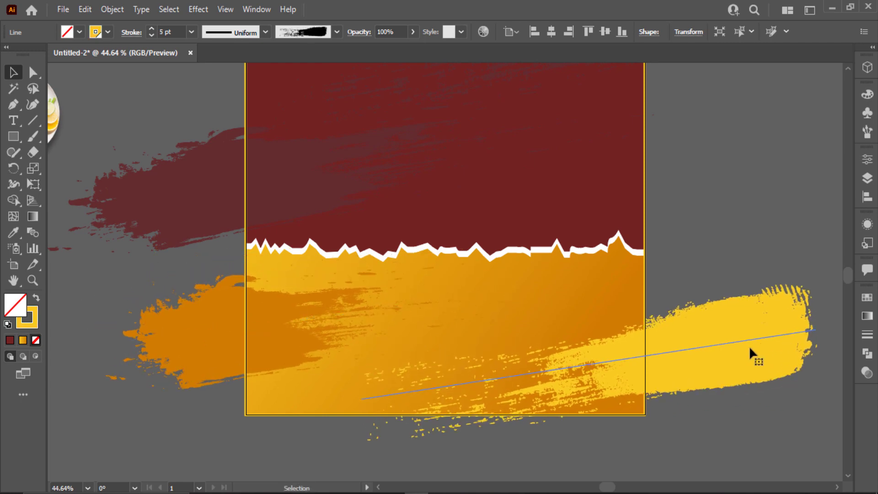
drag(742, 345, 740, 313)
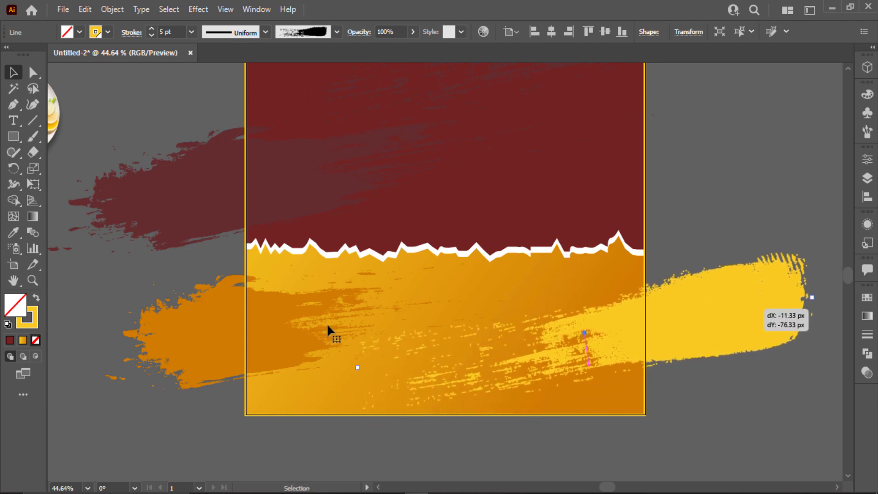
click(327, 322)
drag(311, 319, 325, 317)
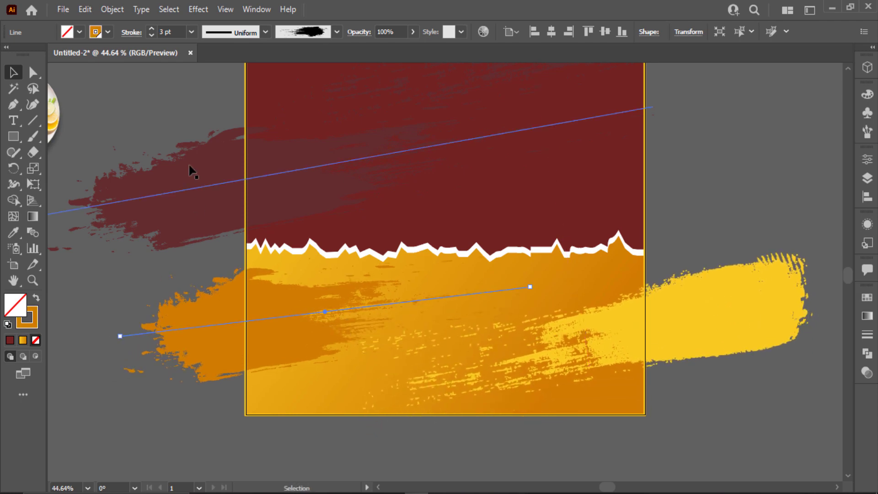
- Clip all the grunge strokes to the centred 1000 px square with a clipping mask, then fit the artboard in view
key(ctrl+a)
right_click(542, 270)
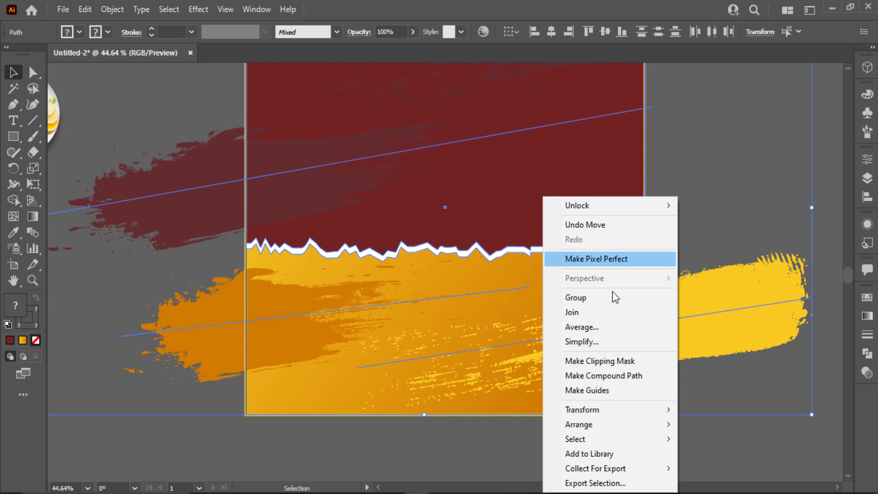
click(603, 362)
click(708, 427)
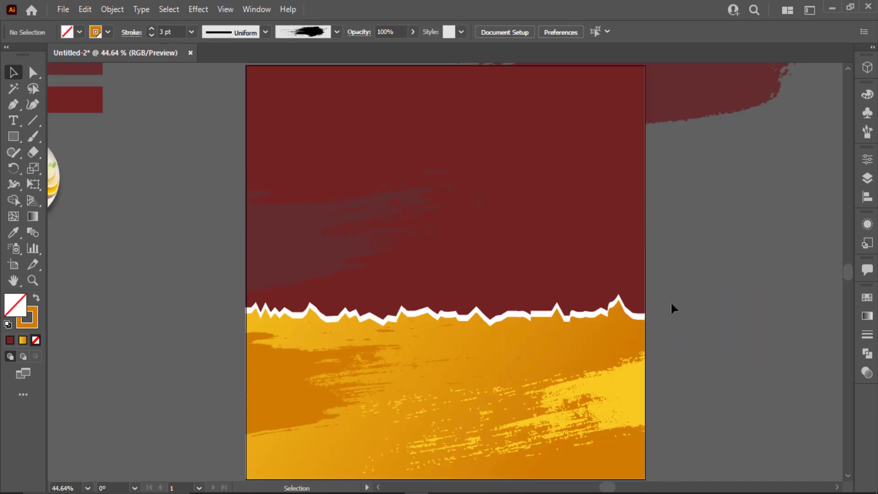
key(ctrl+z)
scroll(670, 301, down, 1)
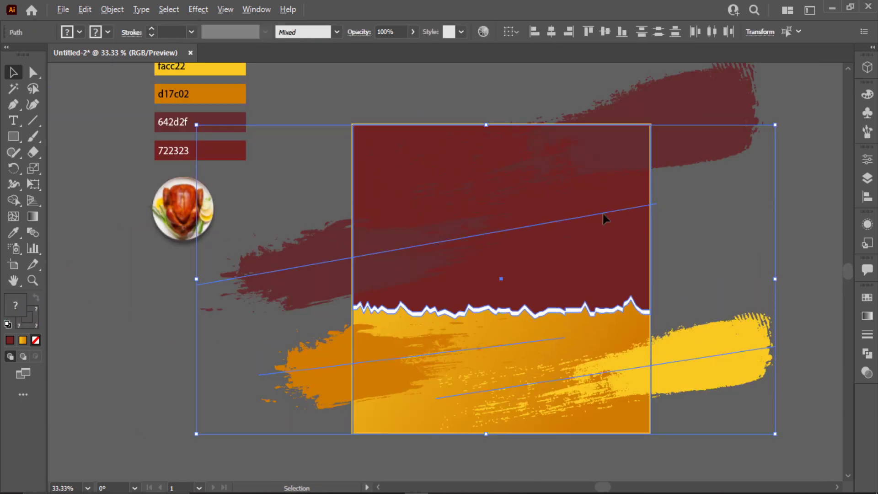
right_click(572, 346)
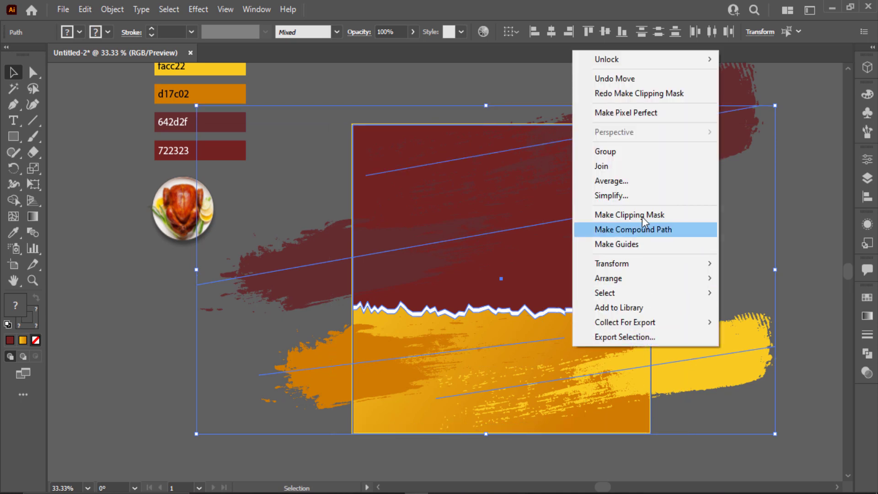
click(637, 214)
key(ctrl+0)
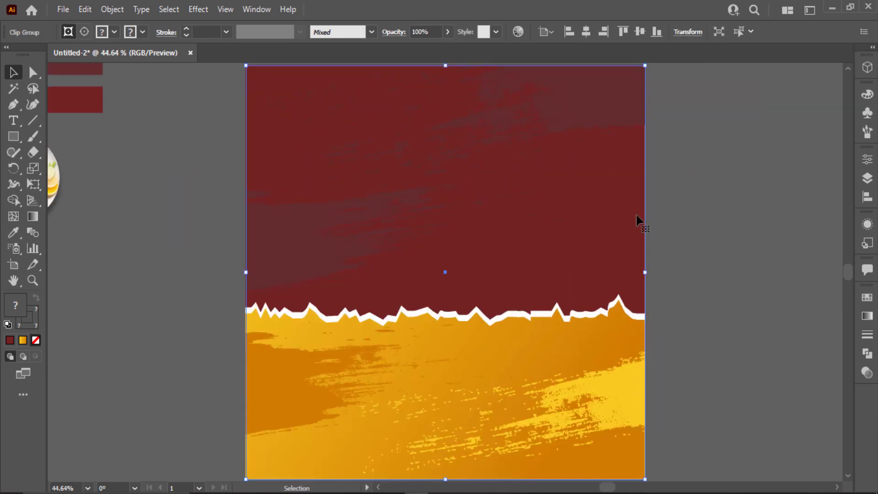
click(70, 251)
- Place the roast chicken plate image, bring it to front, enlarge it and centre it over the torn edge
drag(63, 208, 468, 269)
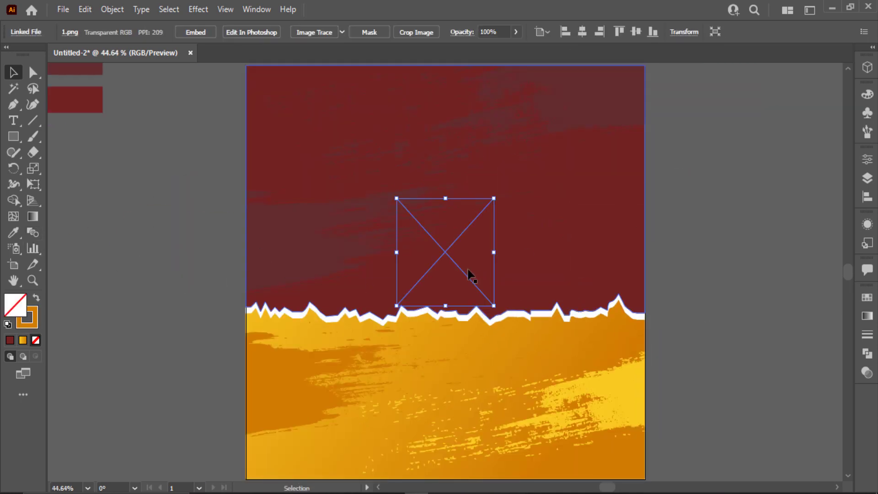
right_click(468, 270)
mouse_move(576, 399)
click(613, 400)
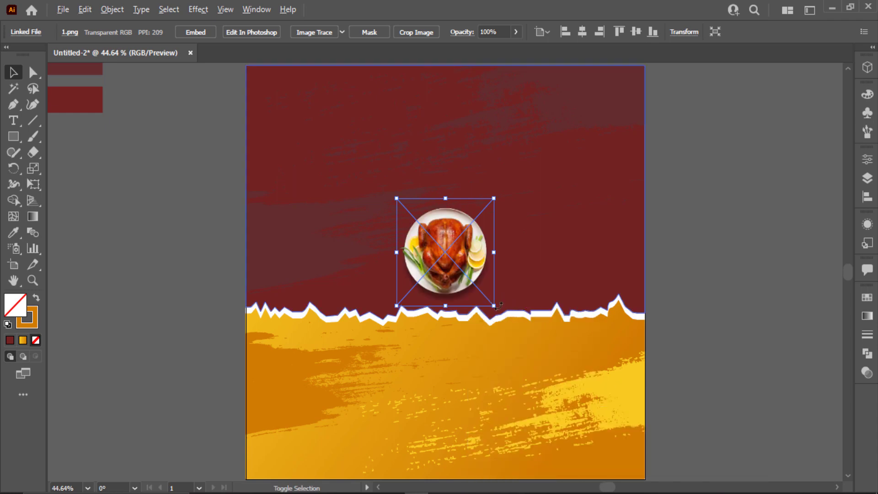
drag(493, 306, 496, 332)
drag(582, 147, 590, 139)
drag(496, 228, 501, 239)
click(276, 155)
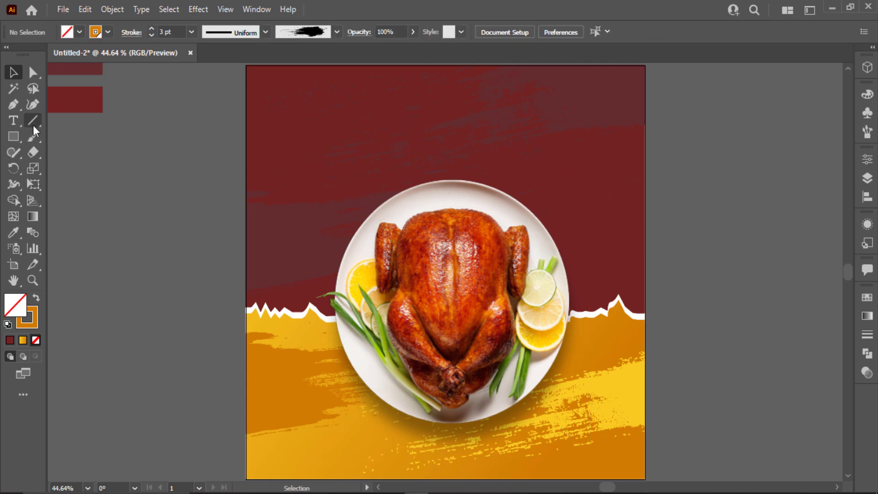
- Type the word Super, enlarge it, and turn a copy below it into DELICIOUS
key(t)
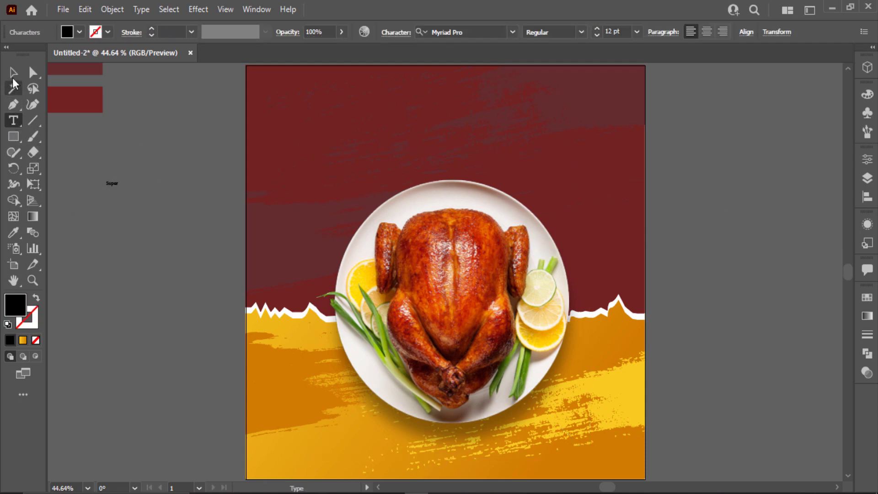
key(Escape)
drag(116, 191, 129, 215)
double_click(127, 212)
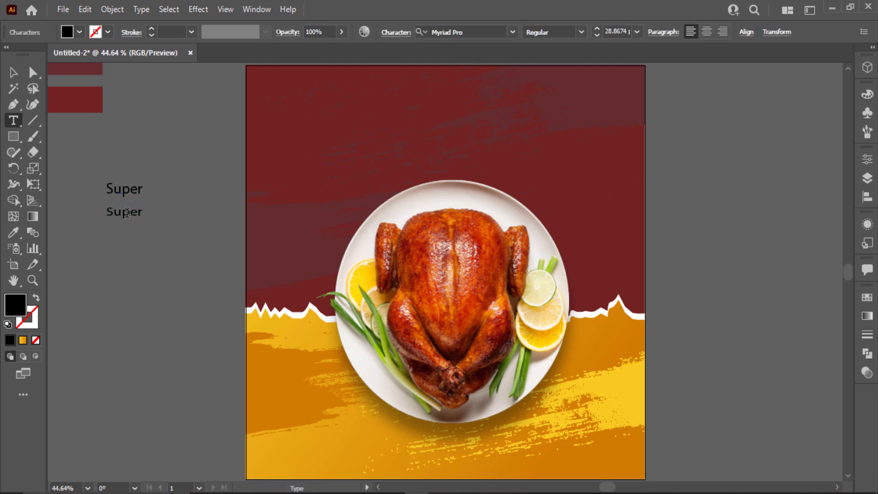
double_click(126, 212)
text(DELICIOUS)
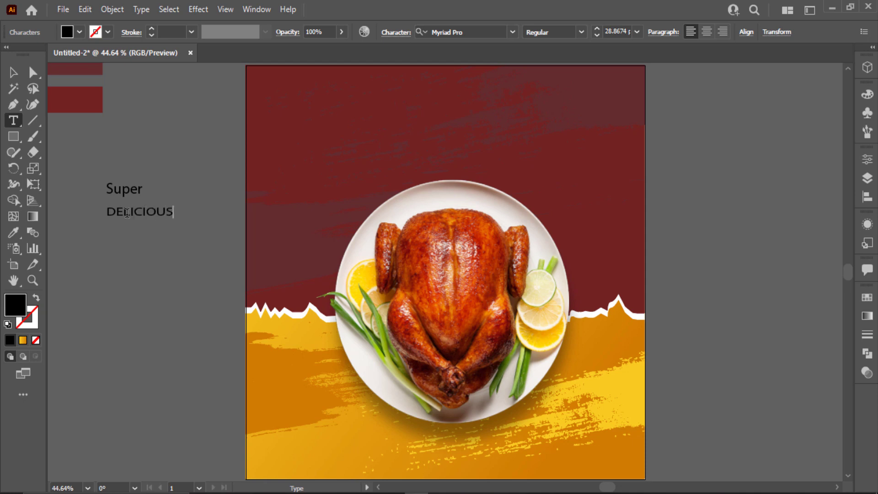
click(13, 72)
- Duplicate Super further down and retype the copy as Chicken
click(139, 315)
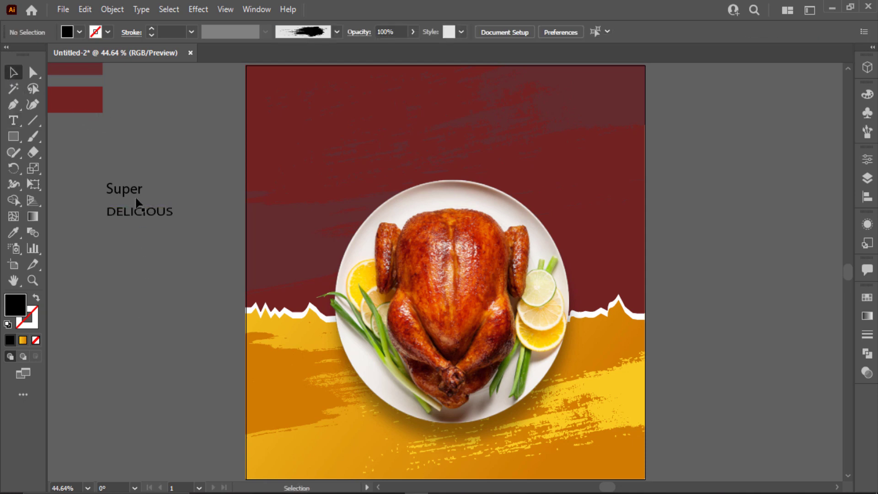
drag(134, 196, 127, 259)
double_click(128, 258)
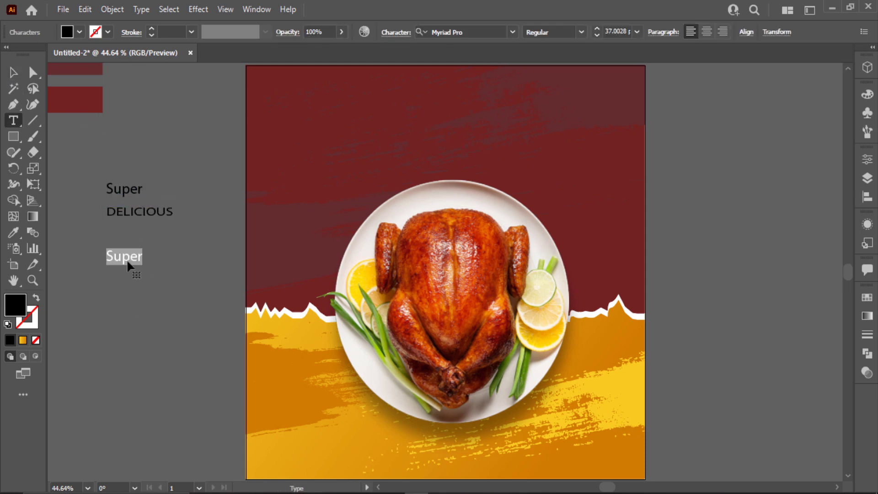
text(Chicken)
key(Escape)
- Select Super and Chicken together and search the font list for 'he'
click(121, 190)
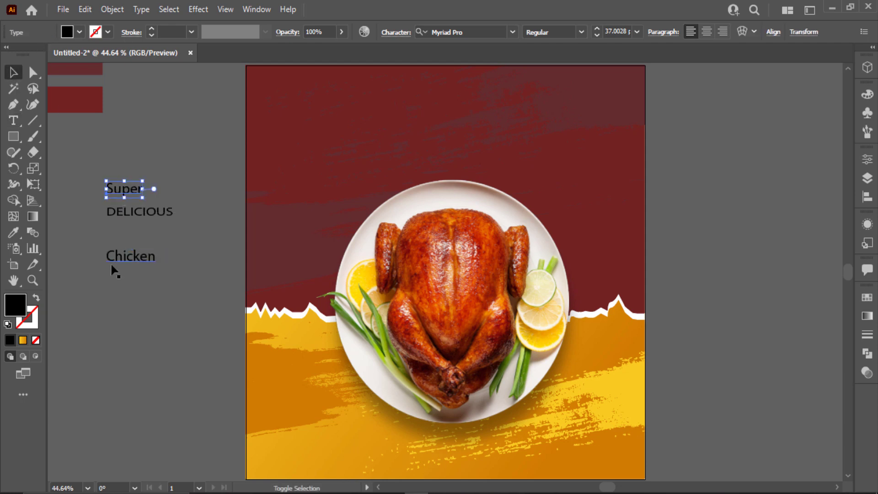
shift+click(119, 257)
click(468, 33)
text(hey)
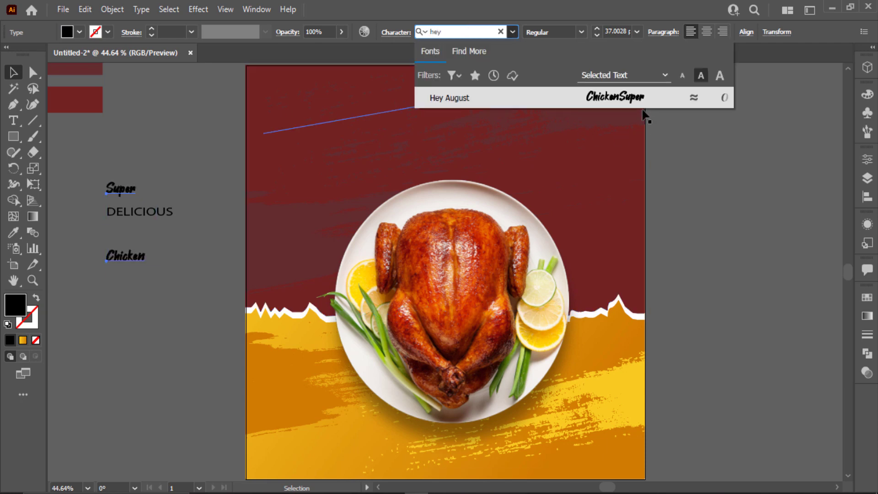
- Apply Hey August to Super and Chicken, then switch Chicken to Delightful and enlarge it
click(637, 98)
click(121, 270)
click(123, 256)
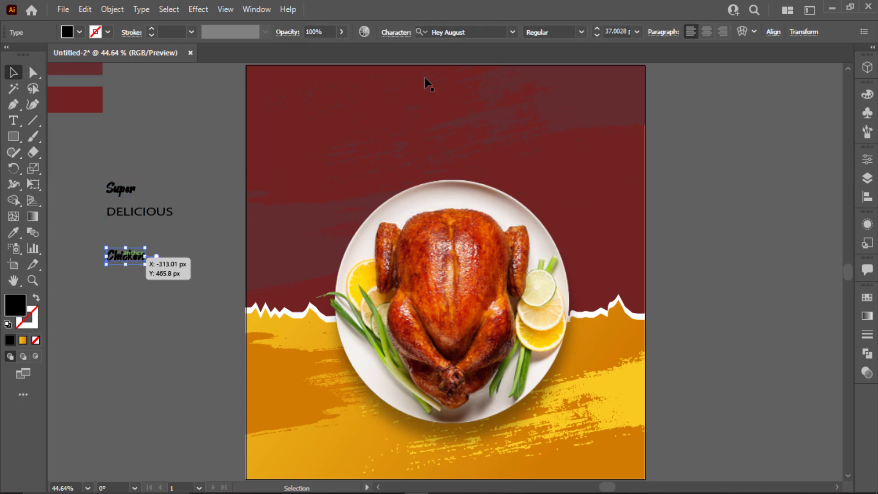
click(475, 32)
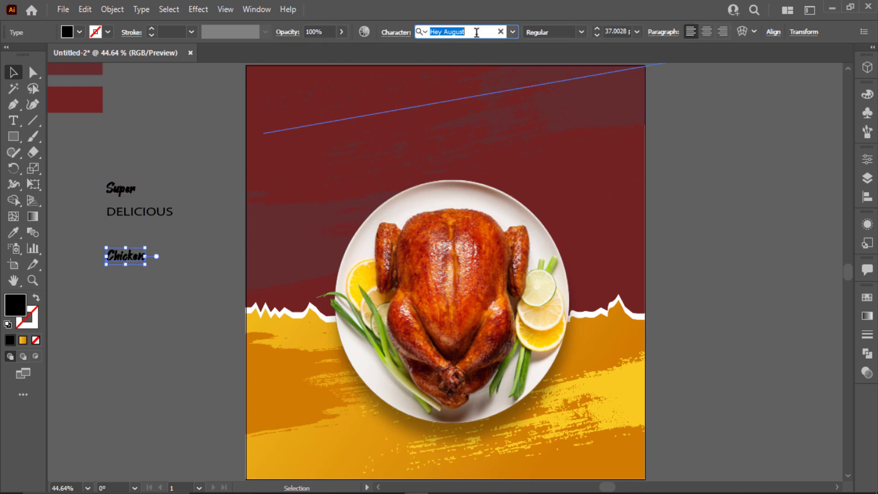
text(d)
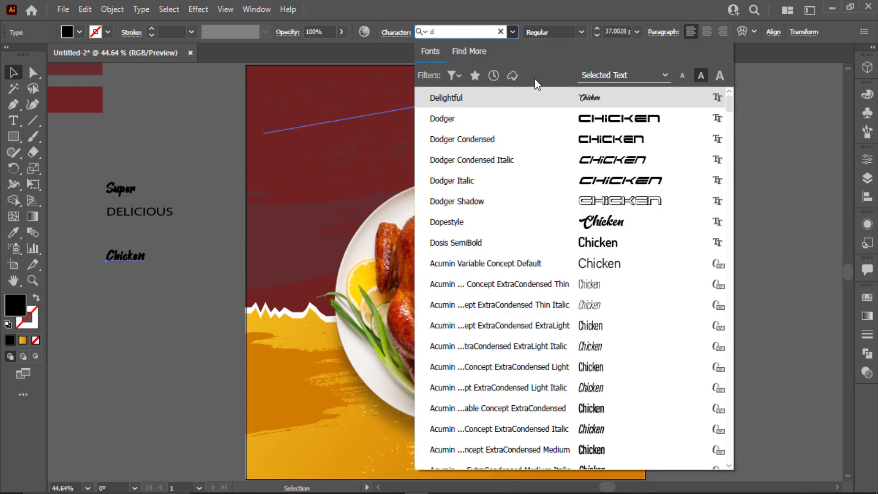
click(550, 98)
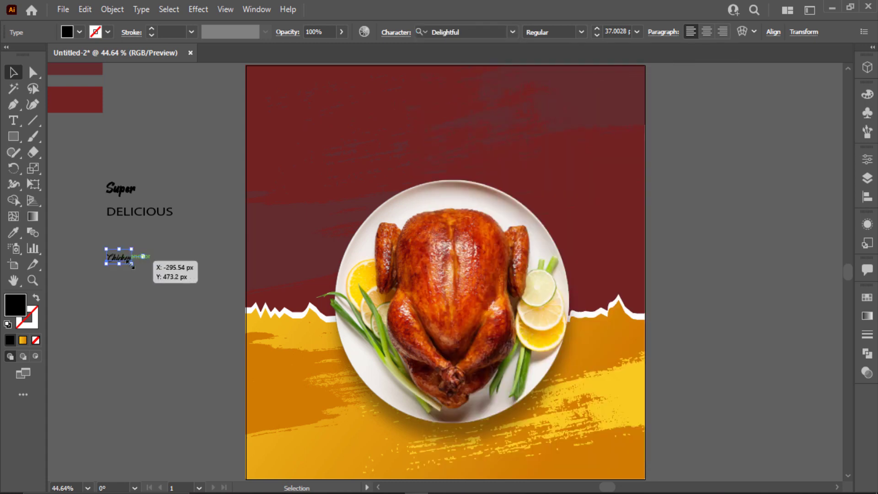
drag(131, 263, 202, 298)
- Set DELICIOUS in Cheddar Gothic Rough and move Chicken up under it
click(122, 212)
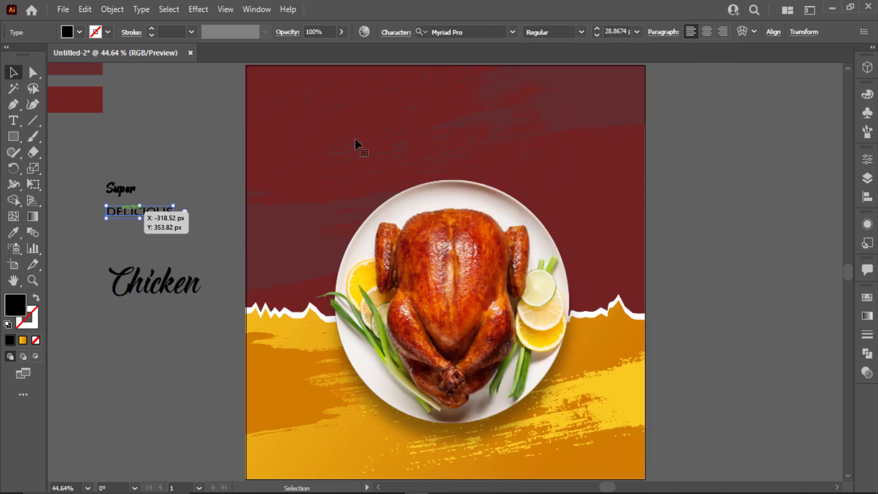
click(485, 33)
text(che)
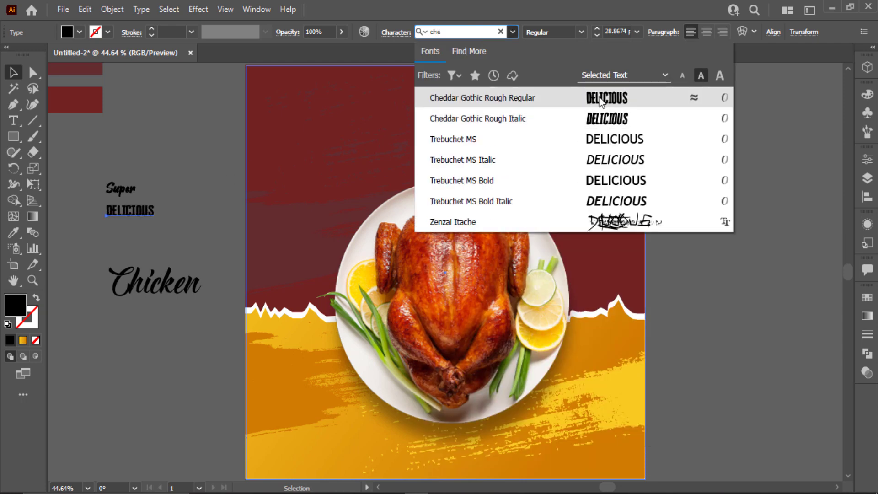
click(599, 99)
drag(161, 275, 126, 235)
- Enlarge the DELICIOUS text, then scale the Chicken text up further
click(151, 202)
click(151, 206)
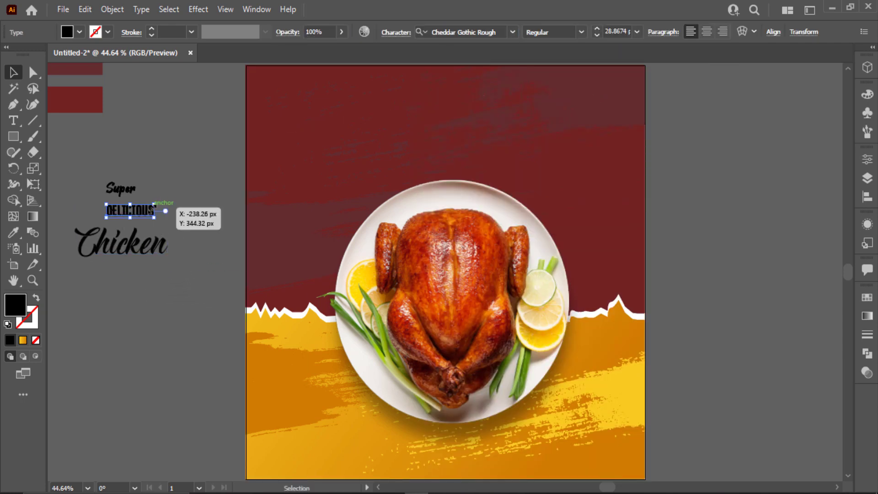
click(204, 159)
click(148, 211)
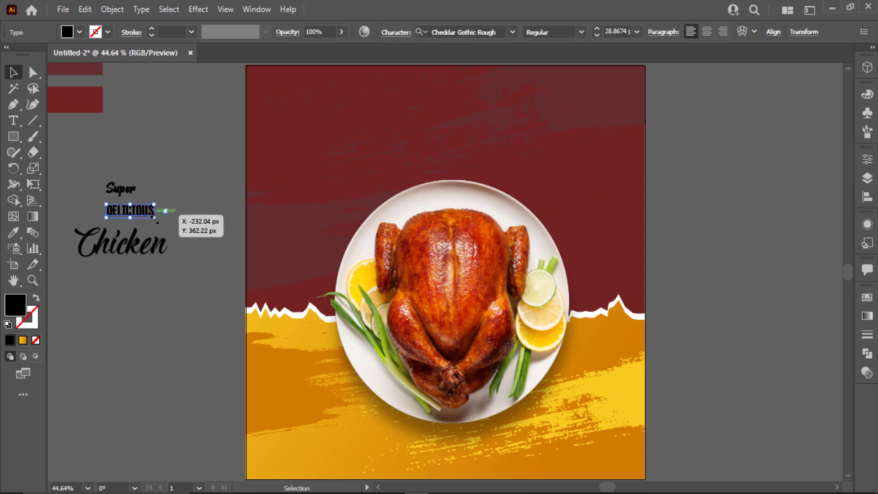
drag(154, 218, 171, 228)
click(194, 224)
click(161, 246)
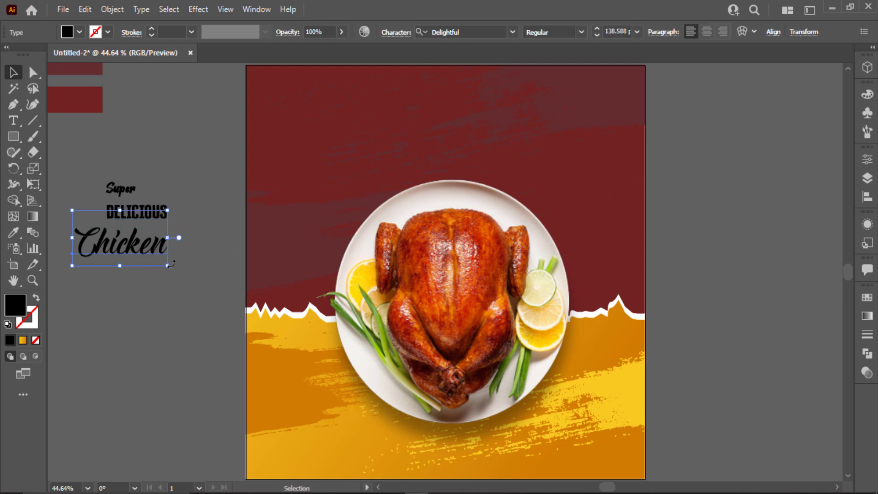
mouse_move(167, 264)
mouse_down()
mouse_move(203, 286)
mouse_move(162, 249)
mouse_up()
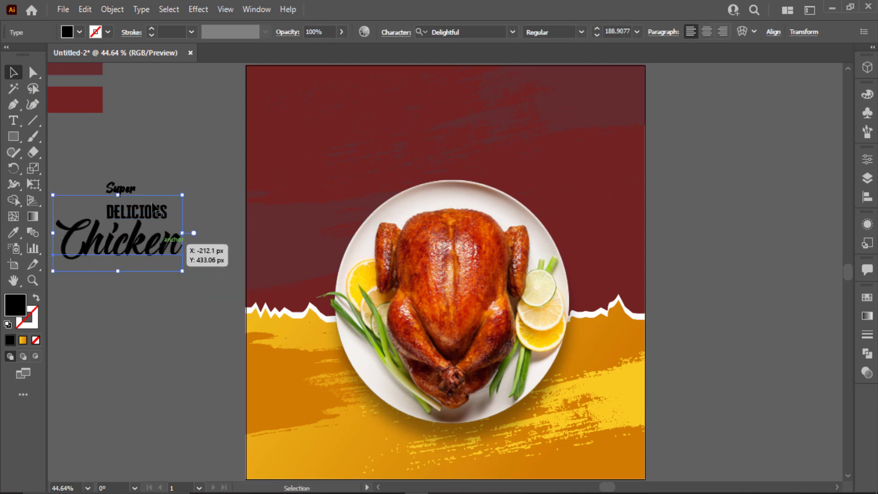
- Enlarge the Super text and move it down beside DELICIOUS
click(120, 188)
drag(104, 179, 85, 165)
drag(108, 180, 99, 194)
click(169, 161)
- Change the fill of Super, DELICIOUS and Chicken to white
click(155, 243)
shift+click(164, 209)
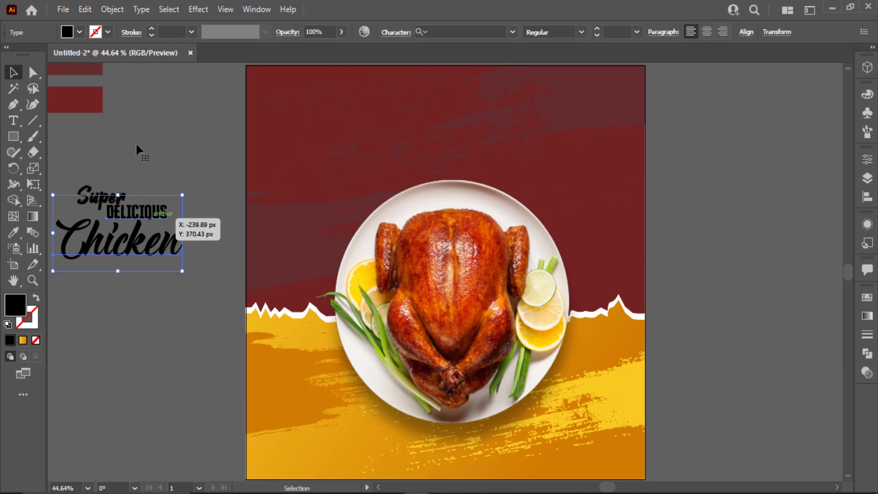
click(79, 32)
click(28, 55)
click(146, 158)
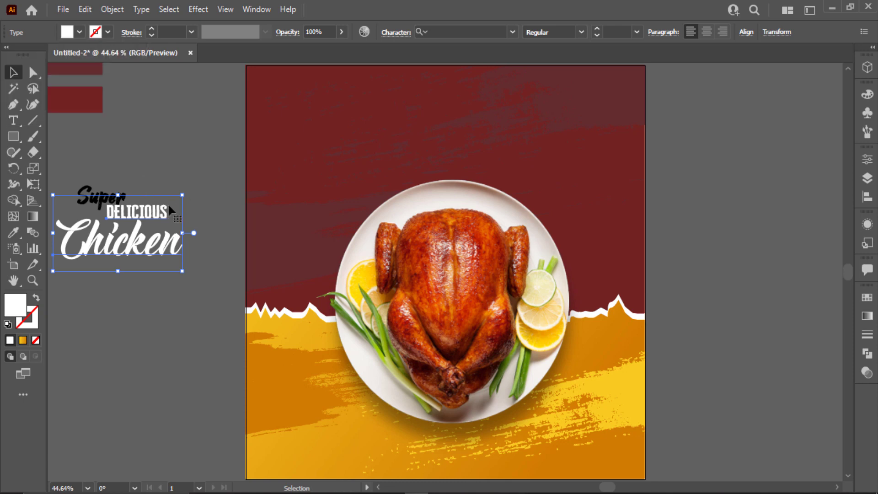
click(160, 175)
click(118, 189)
click(81, 33)
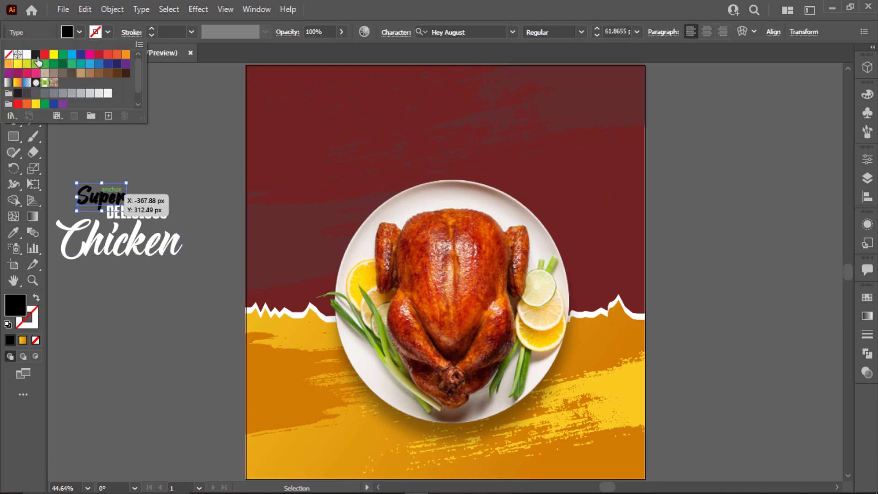
click(28, 55)
click(169, 155)
click(168, 155)
- Arrange Chicken under Super and DELICIOUS beside Super, then select all three words
scroll(110, 198, up, 3)
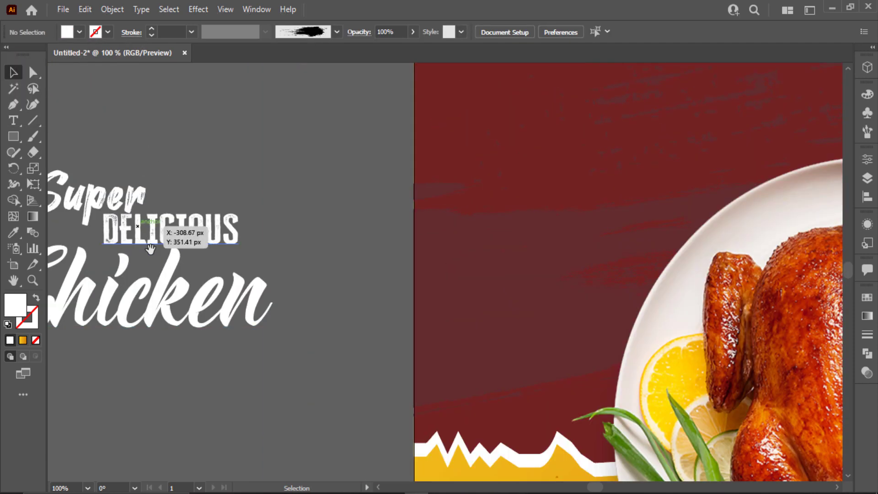
drag(151, 247, 432, 258)
click(347, 228)
drag(280, 202, 255, 172)
drag(448, 241, 424, 201)
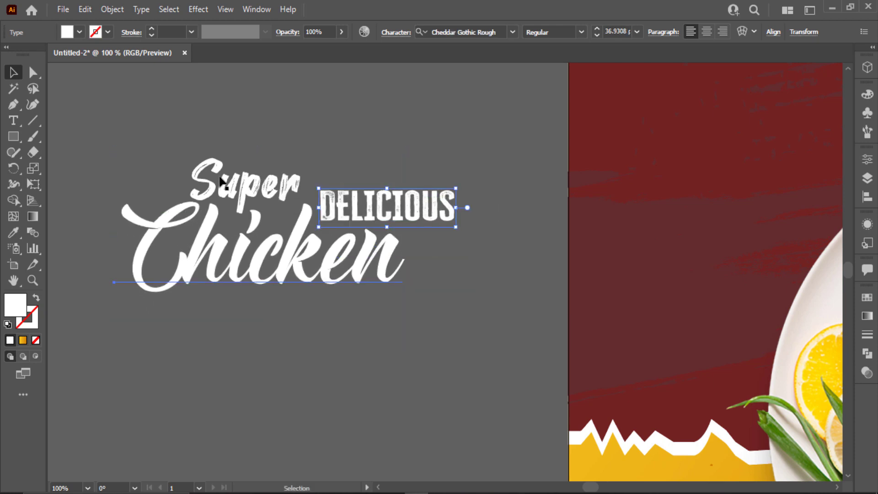
drag(225, 256, 220, 257)
drag(227, 251, 228, 257)
drag(428, 211, 423, 215)
drag(457, 125, 208, 294)
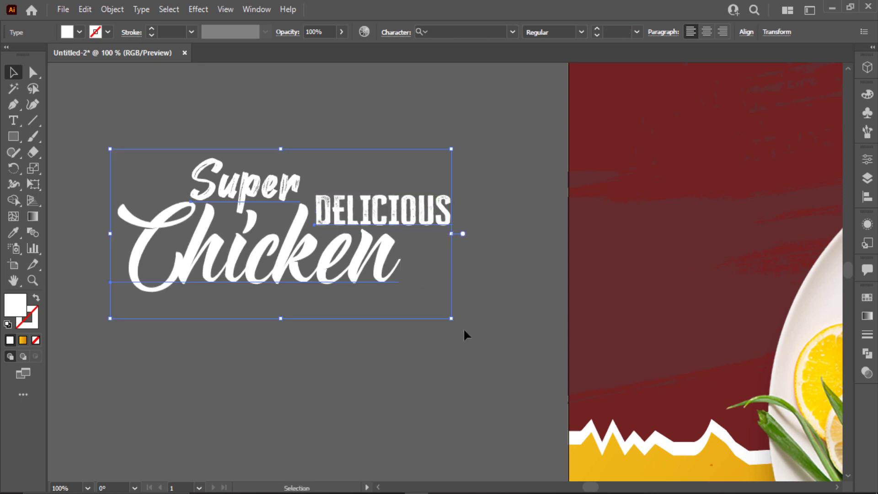
- Group the headline words, enlarge the group and place it across the red top above the plate
key(ctrl+g)
key(ctrl+0)
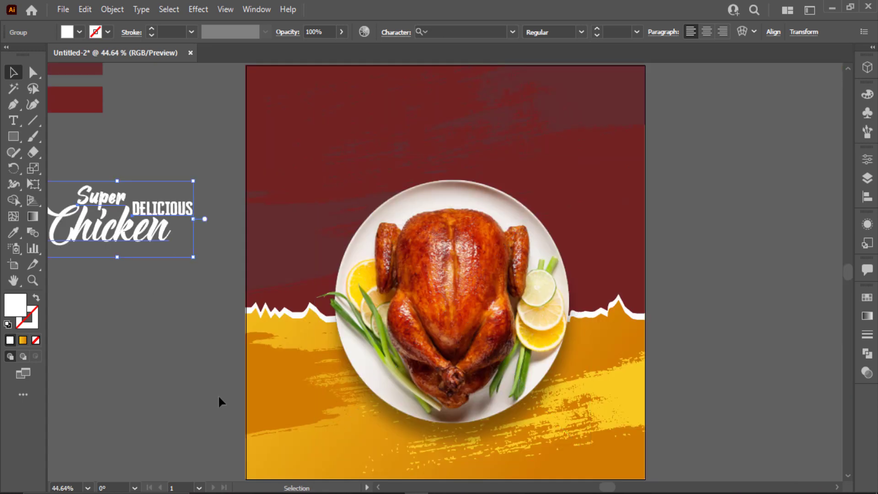
drag(194, 259, 238, 300)
drag(194, 255, 497, 156)
drag(544, 180, 563, 189)
drag(510, 134, 512, 136)
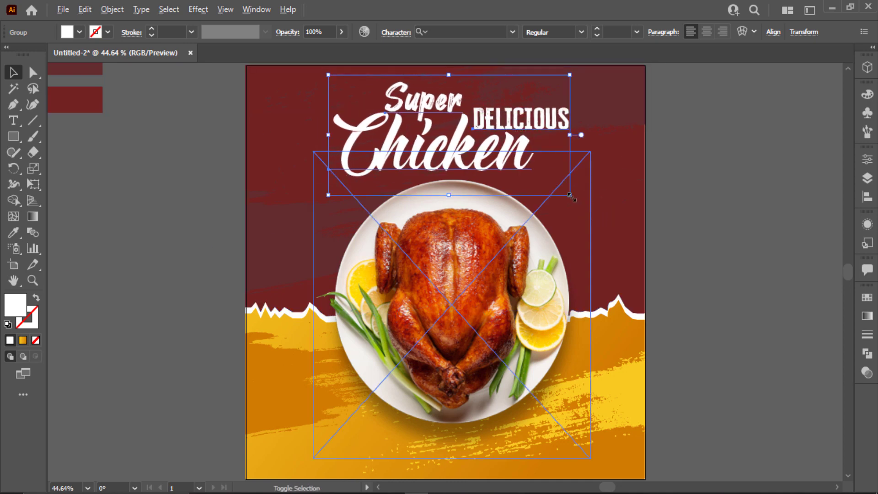
drag(569, 196, 618, 194)
click(722, 252)
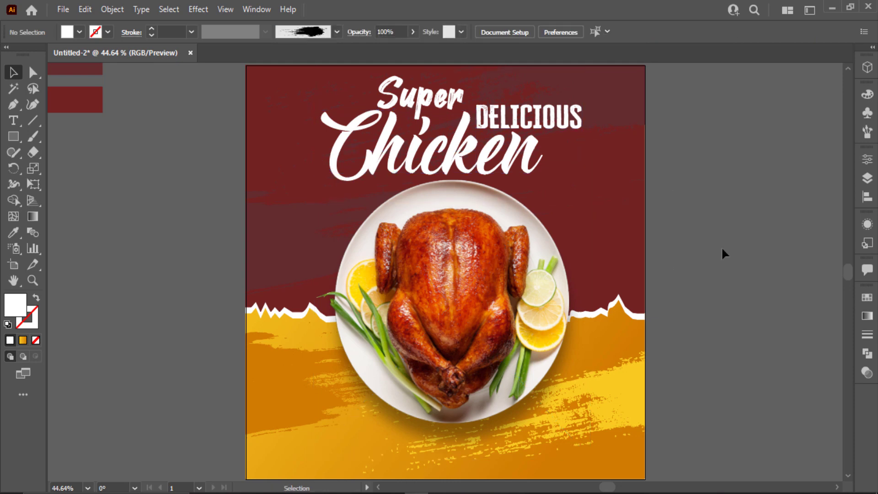
- Create a CHICKEN text beside the poster in Evogria, scaled to about 80 pt
click(15, 122)
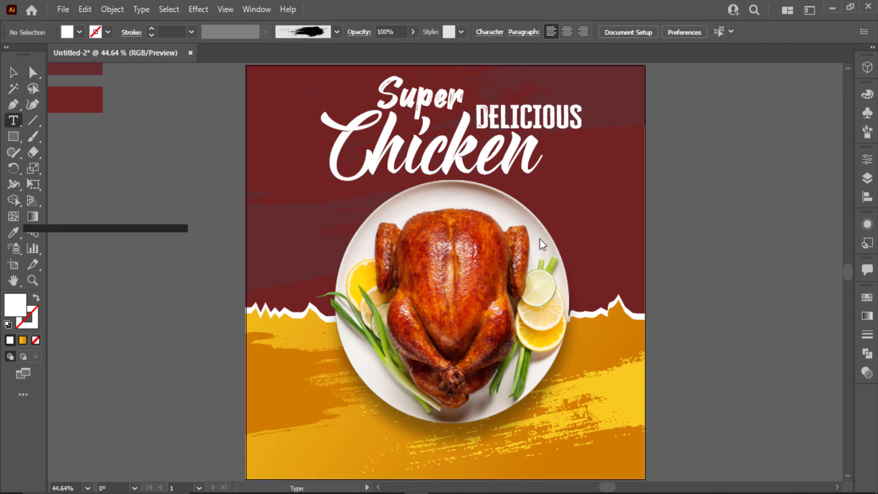
click(698, 220)
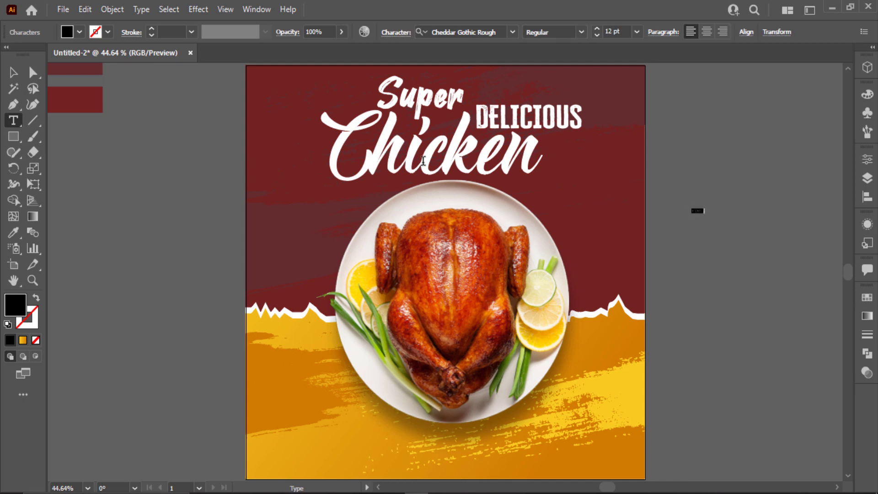
click(13, 72)
click(466, 33)
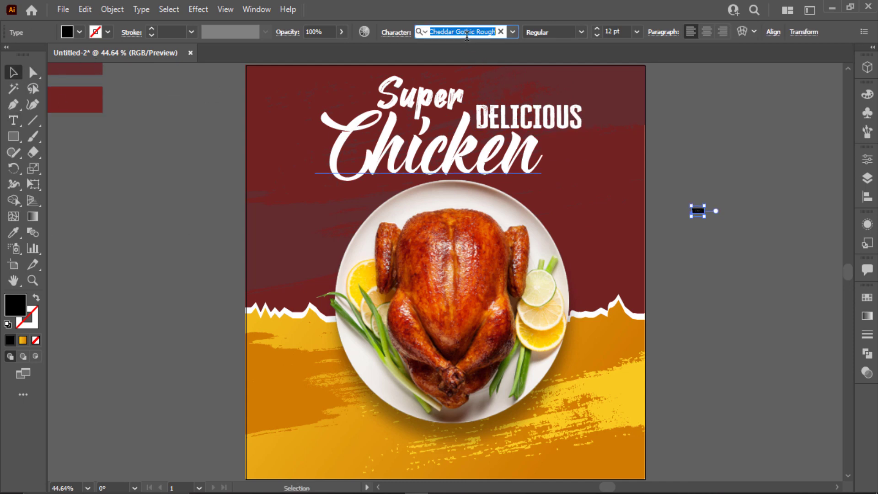
text(ev)
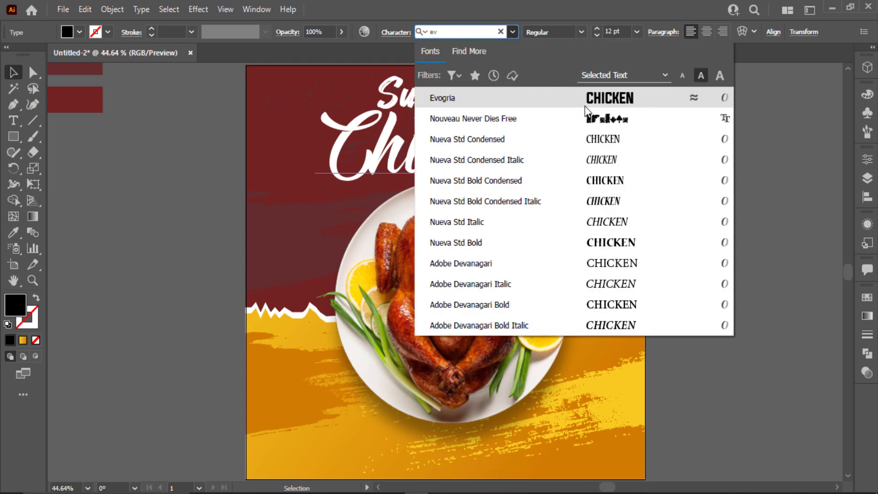
key(Return)
drag(711, 222, 818, 269)
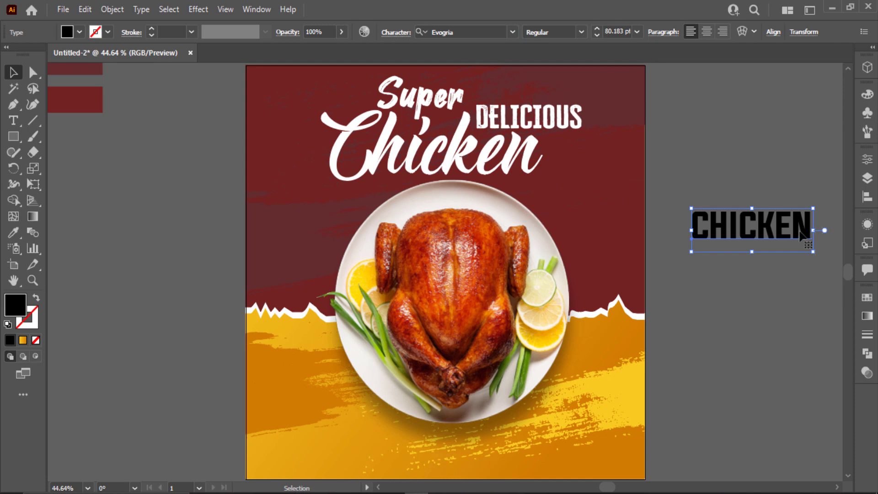
- Rotate CHICKEN 90° along the left edge and vertically centre-align it with the right-edge copy
drag(820, 204, 289, 273)
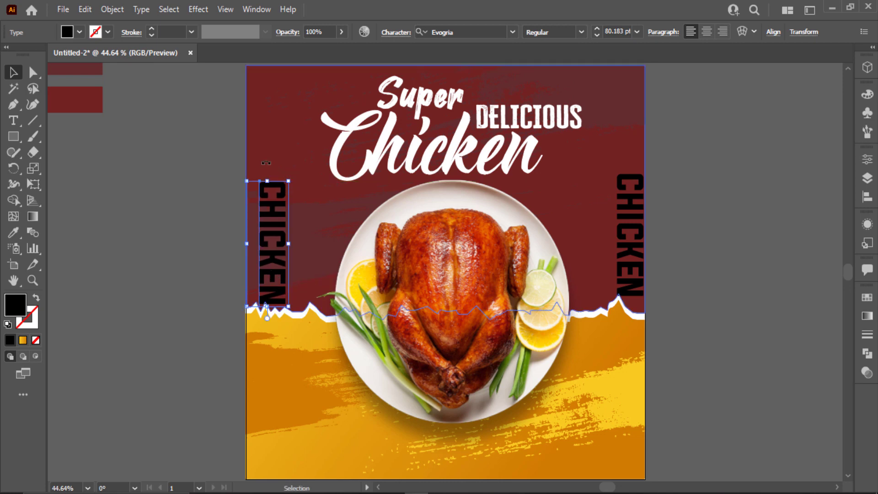
drag(266, 163, 220, 303)
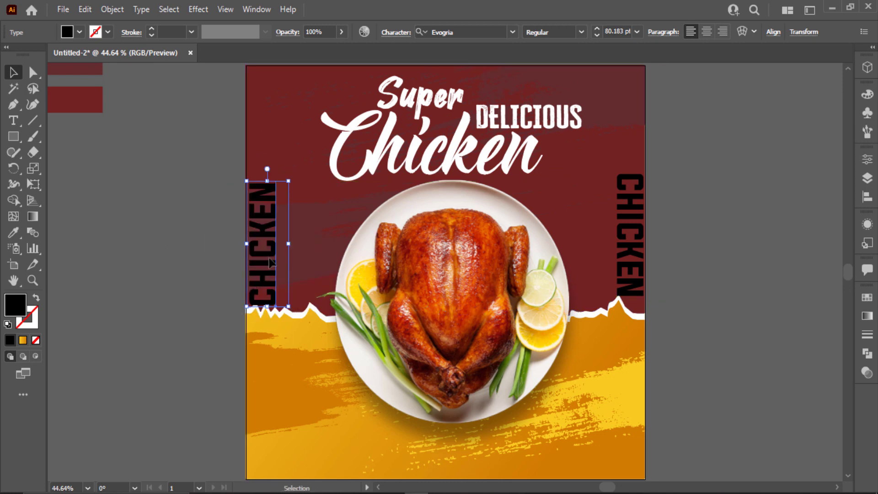
drag(269, 262, 268, 255)
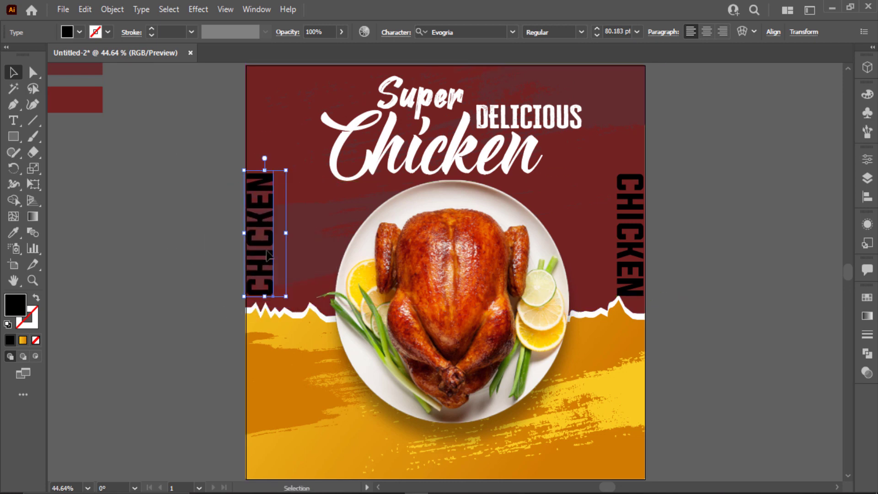
shift+click(628, 286)
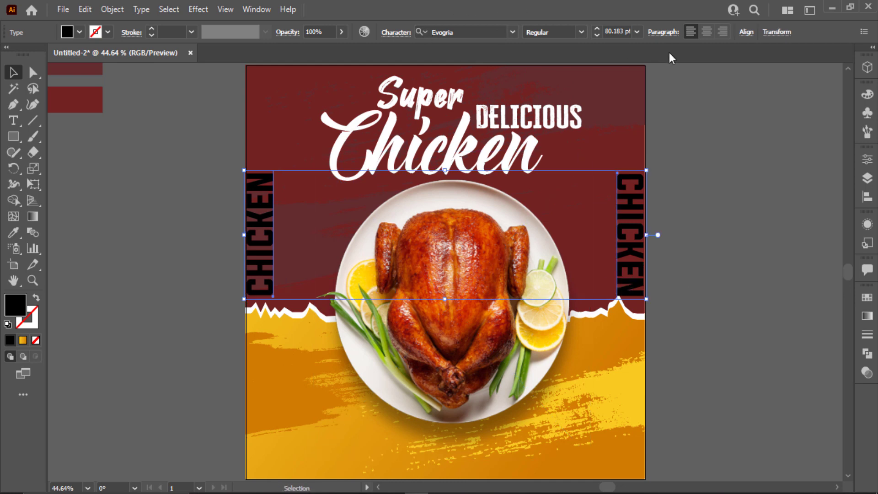
click(746, 33)
click(717, 69)
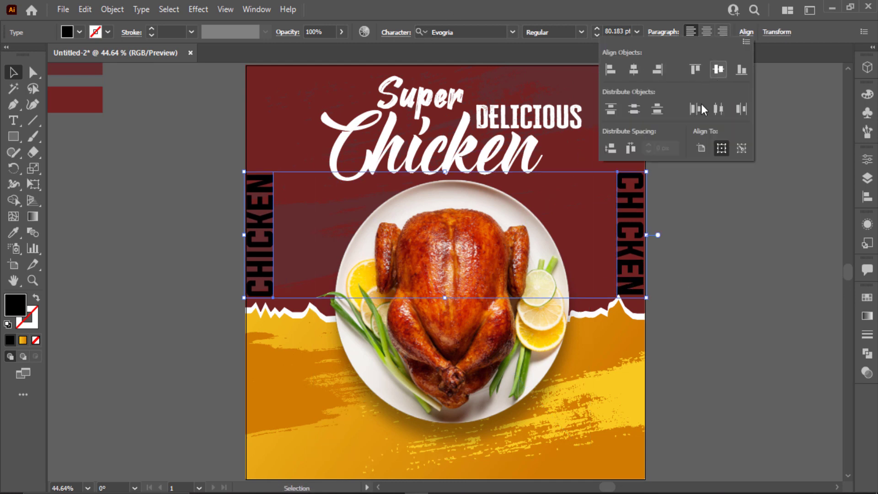
- Give both CHICKEN words a white outline instead of a fill
click(79, 32)
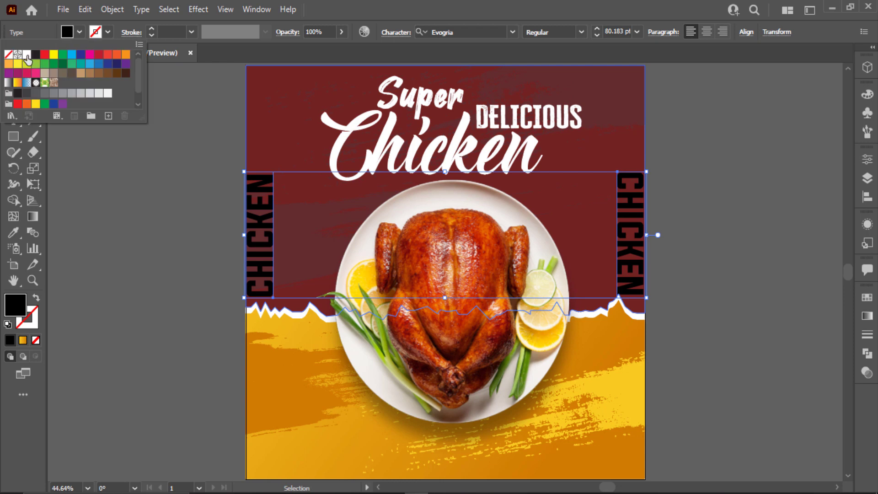
click(29, 55)
key(shift+x)
click(113, 228)
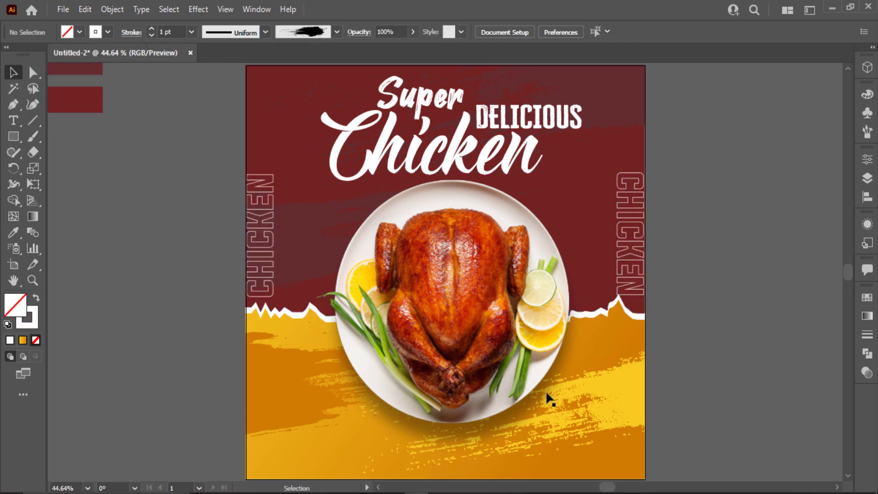
- Draw a rectangle beside the poster and fill it with the maroon swatch colour
click(13, 136)
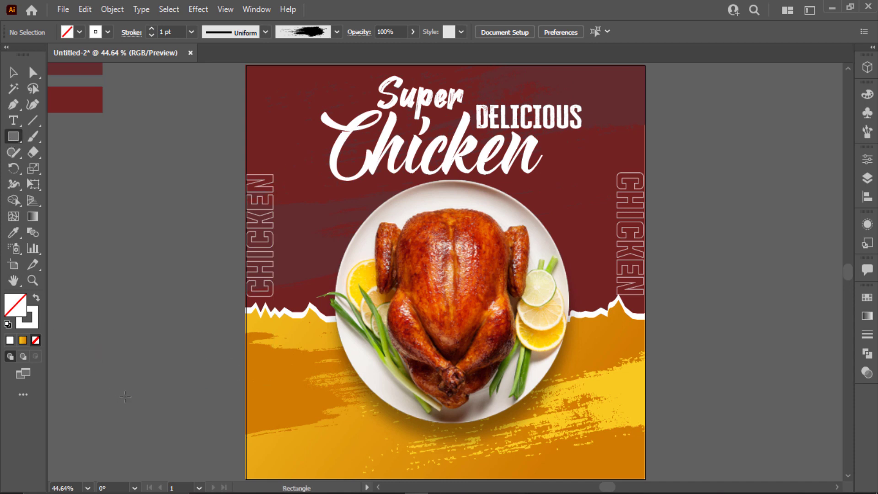
mouse_move(91, 380)
mouse_down()
mouse_move(206, 410)
mouse_move(216, 402)
mouse_move(179, 403)
mouse_up()
key(y)
click(298, 140)
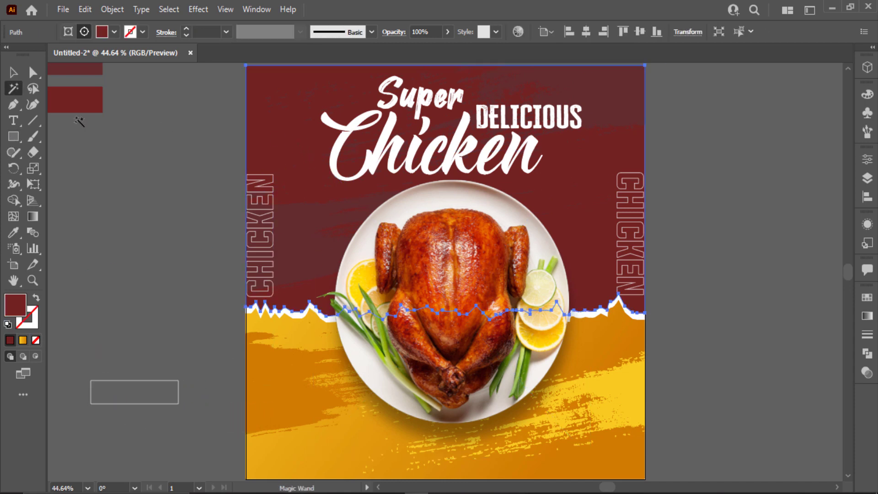
key(i)
click(14, 73)
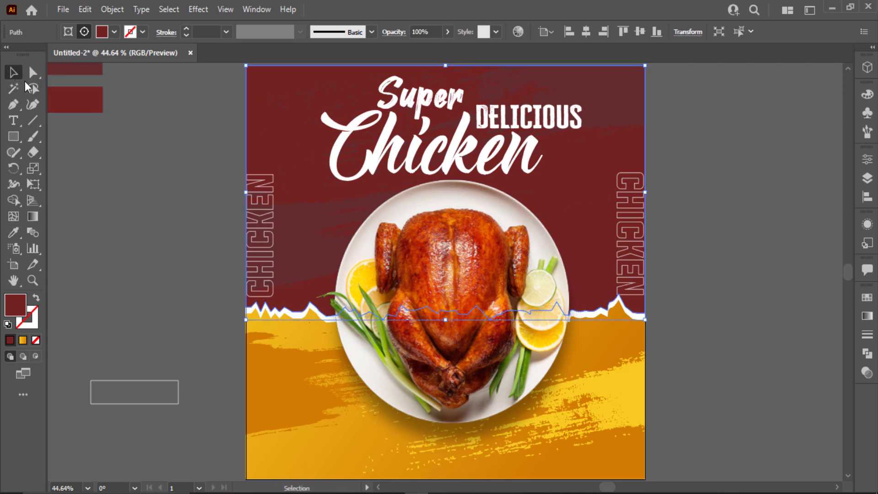
click(188, 126)
click(256, 141)
scroll(114, 253, up, 2)
click(133, 424)
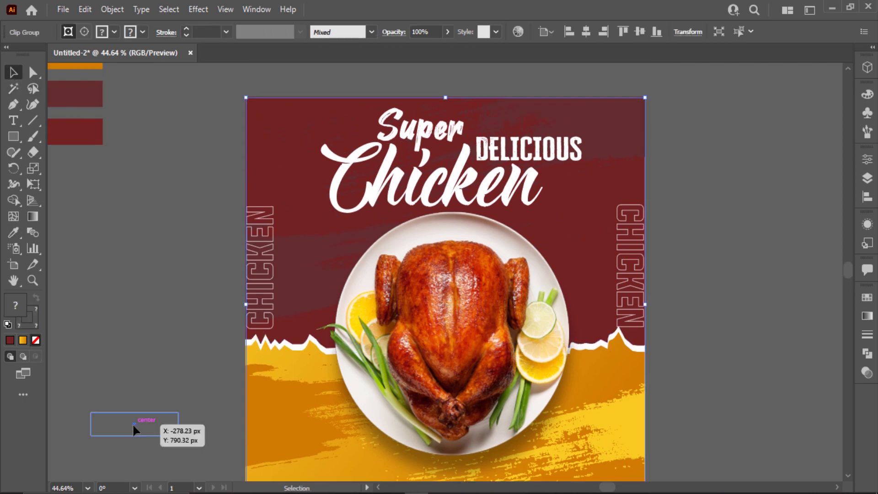
key(i)
click(98, 132)
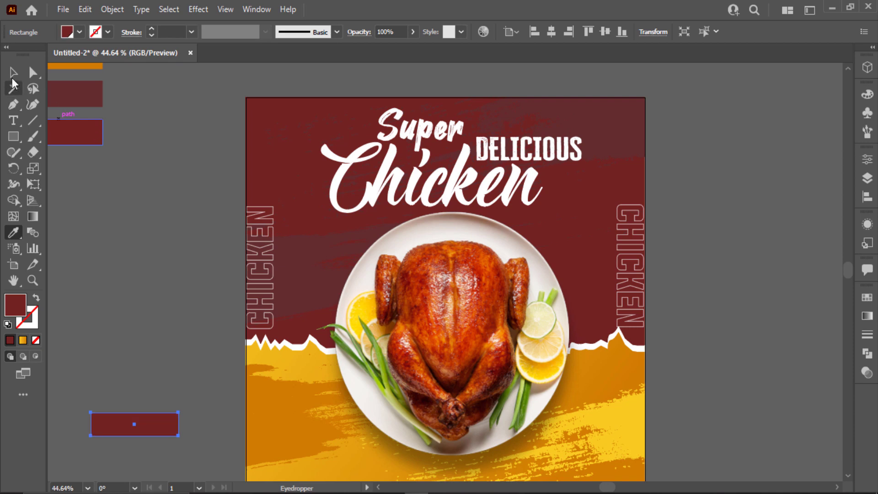
click(14, 73)
- Move the maroon rectangle to the poster's bottom and centre it horizontally
scroll(160, 355, down, 3)
drag(169, 379, 487, 452)
click(552, 32)
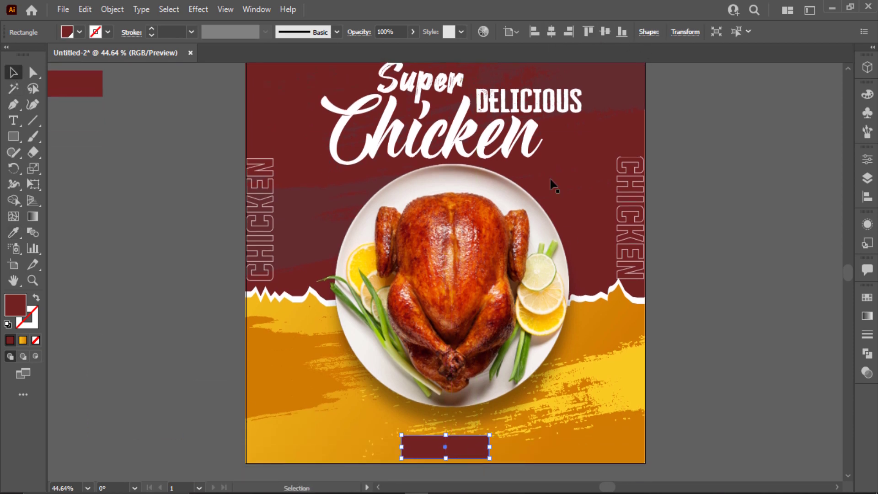
click(687, 389)
- Centre the chicken plate image horizontally on the poster
click(502, 348)
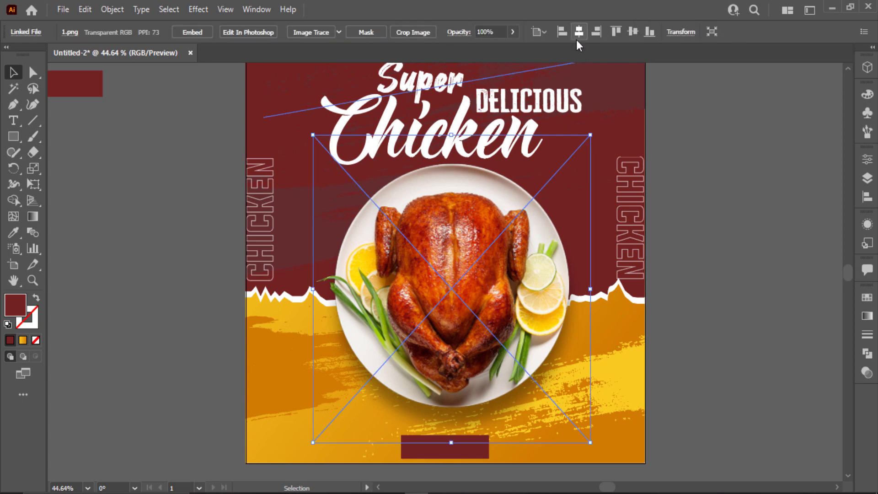
click(576, 38)
click(683, 321)
- Round the bottom rectangle's corners into a pill shape
click(462, 455)
key(a)
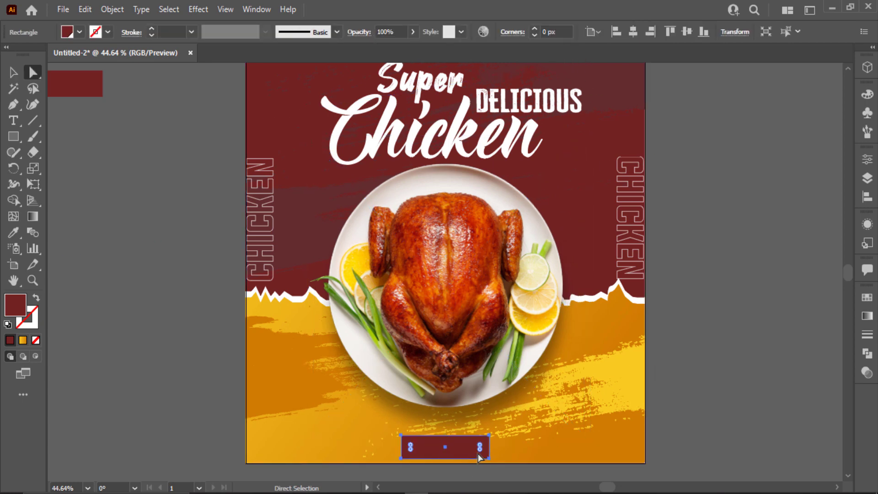
drag(410, 446, 427, 447)
key(v)
click(697, 414)
- Recolour the pill shape to dark maroon 642d2f
scroll(556, 400, up, 2)
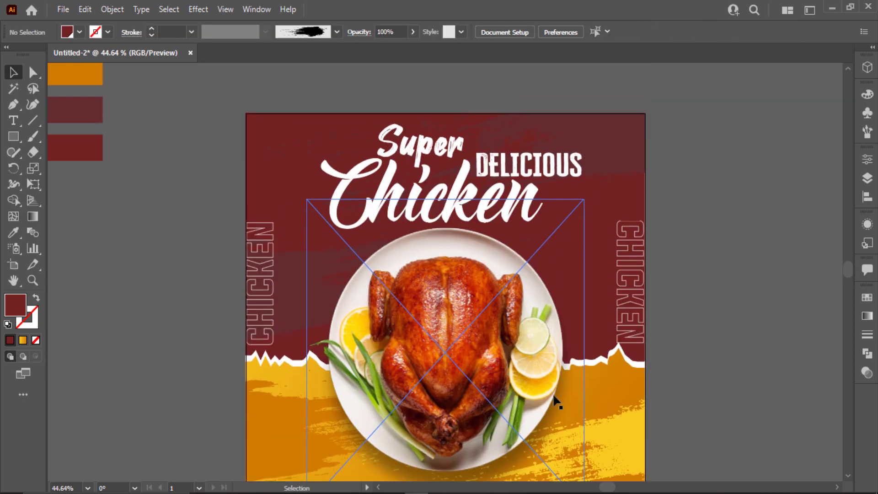
scroll(553, 400, down, 2)
scroll(508, 485, down, 1)
click(495, 442)
key(i)
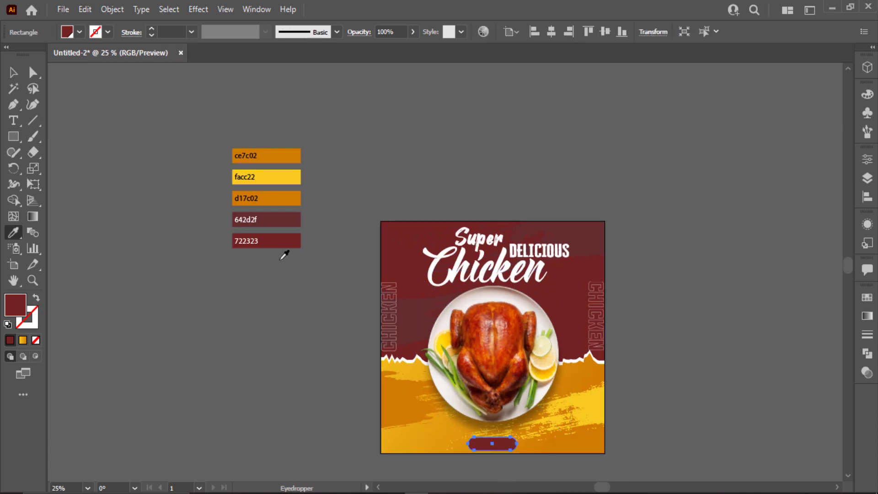
click(288, 241)
click(280, 221)
click(13, 71)
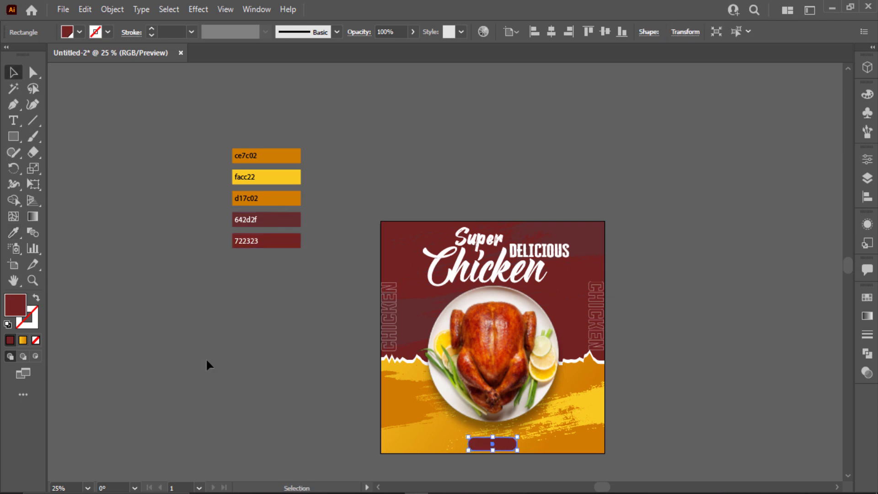
click(213, 360)
key(ctrl+0)
scroll(446, 461, down, 3)
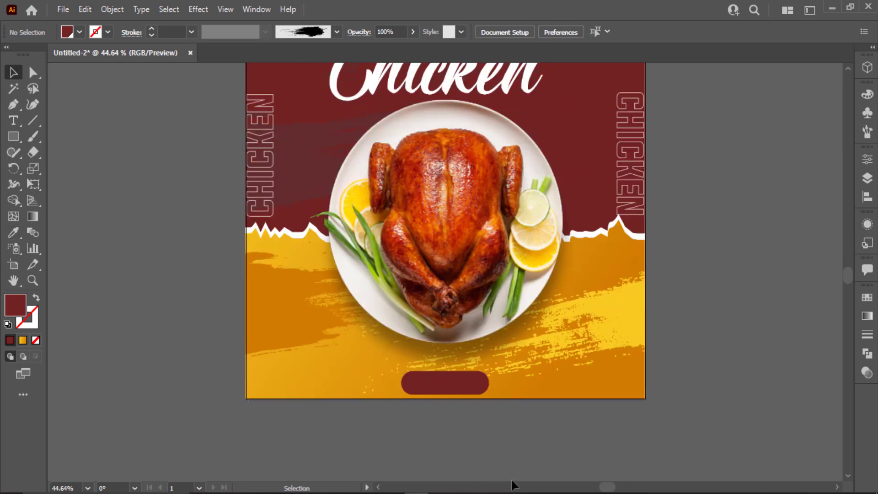
- Add an 'ORDER NOW' text object set in Montserrat Black
scroll(499, 461, down, 1)
scroll(457, 412, up, 1)
drag(436, 334, 437, 328)
key(t)
click(363, 435)
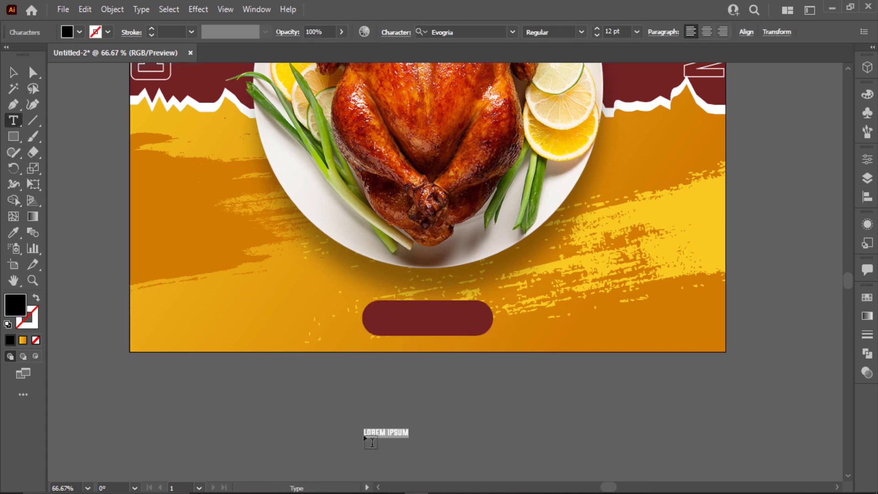
text(ORDER NOW)
click(9, 74)
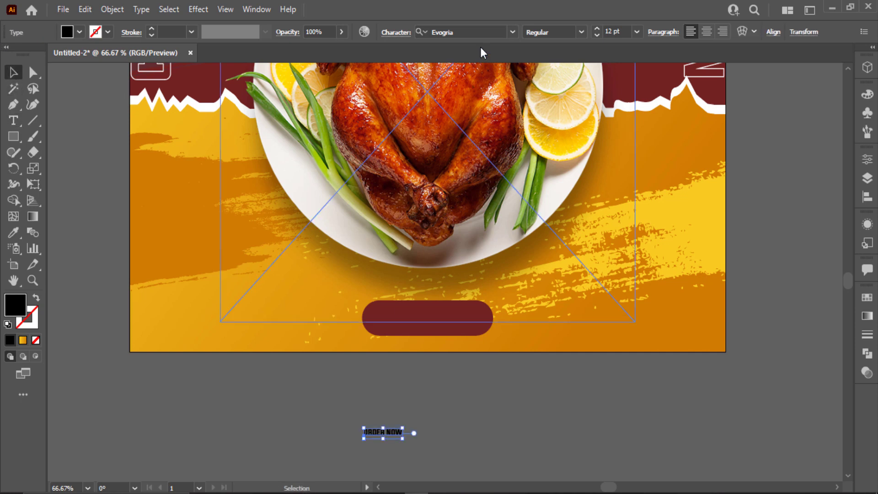
click(476, 29)
text(mo)
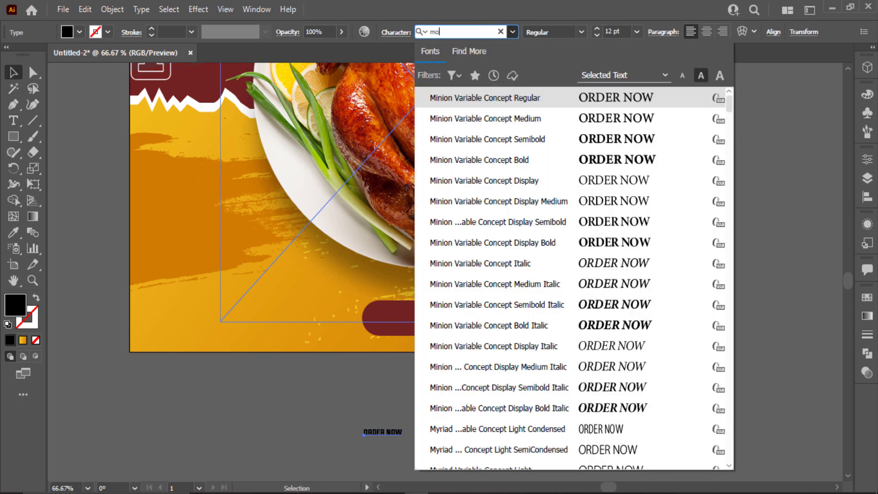
scroll(667, 448, down, 10)
click(654, 384)
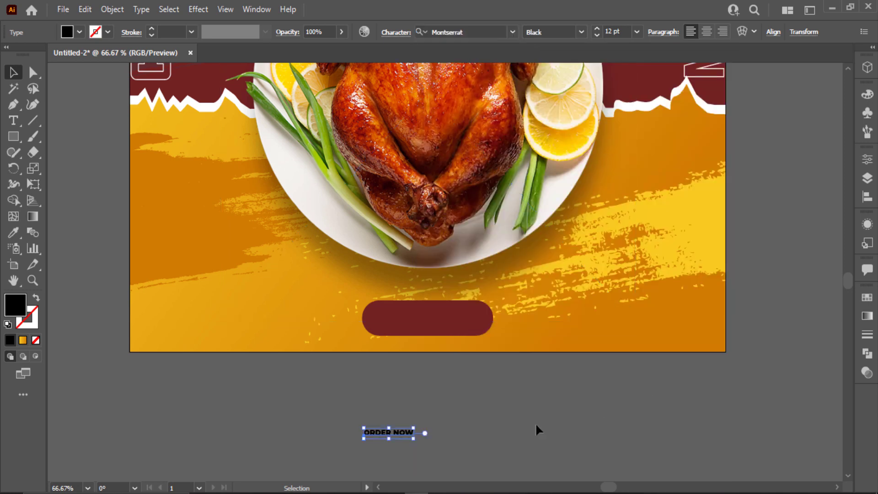
- Enlarge the ORDER NOW text onto the pill and make it white
drag(414, 438, 464, 315)
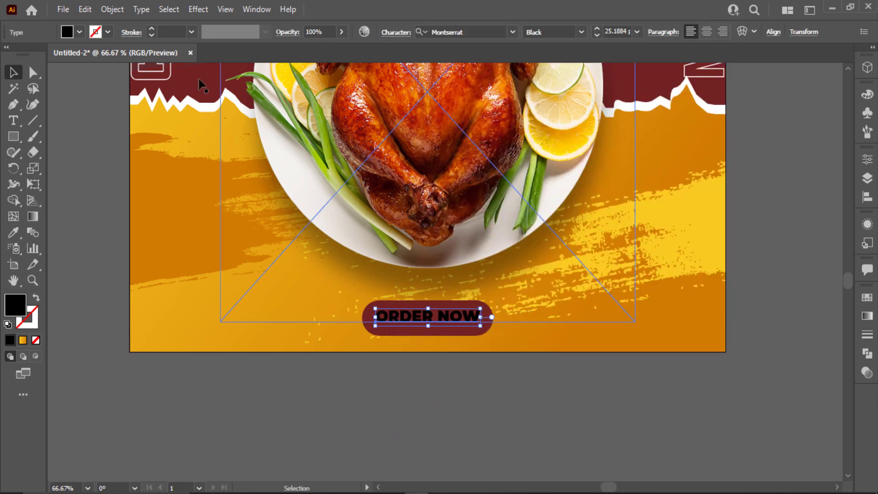
click(79, 32)
scroll(25, 67, up, 1)
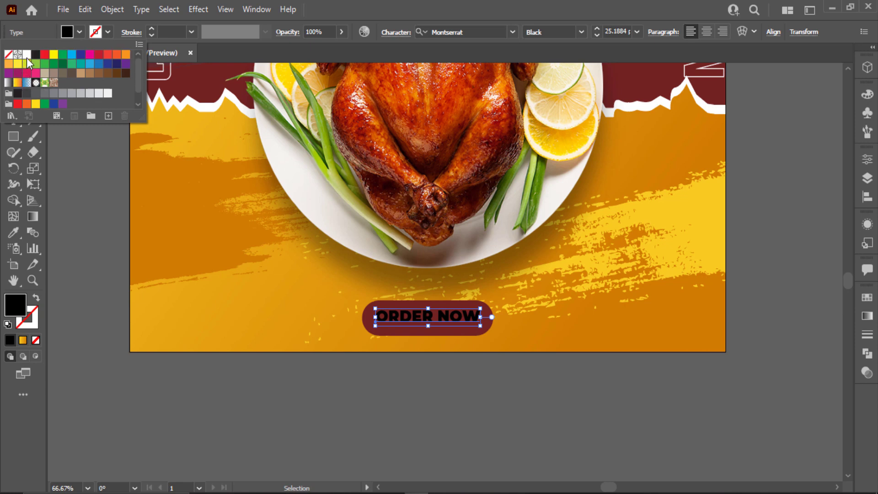
click(27, 53)
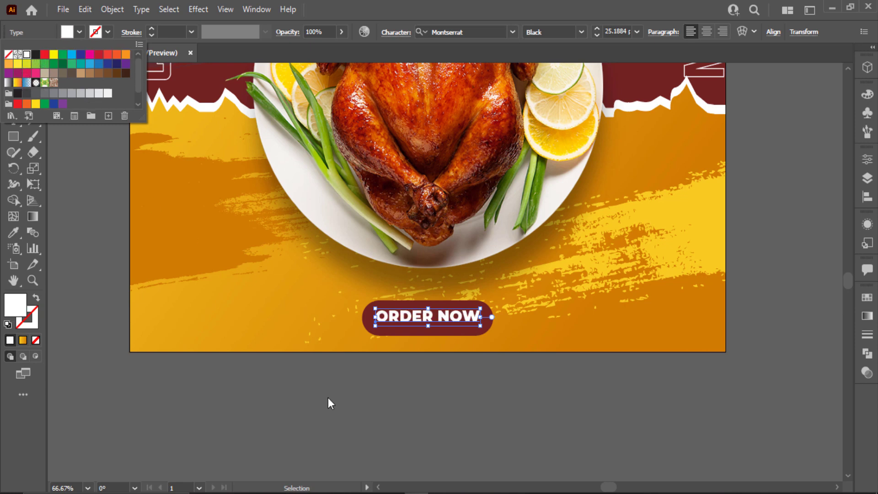
click(327, 402)
- Refill the pill button with a brighter red from the colour picker
click(446, 335)
click(447, 325)
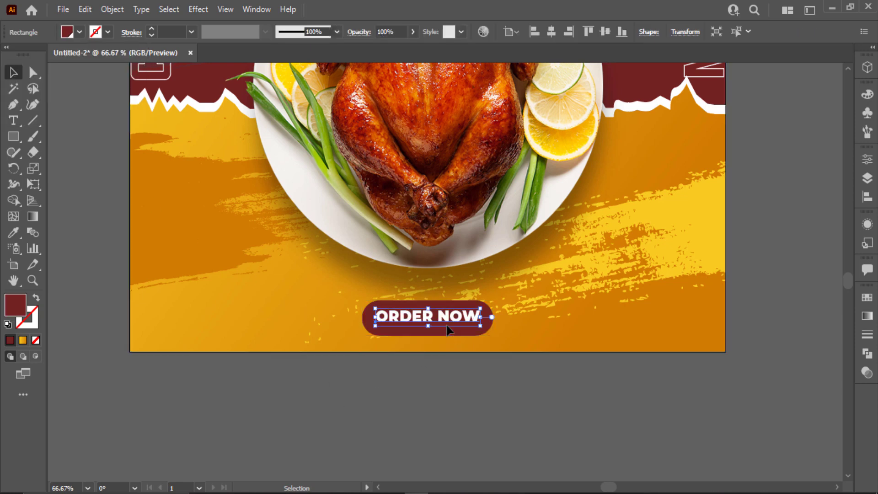
click(441, 333)
click(72, 34)
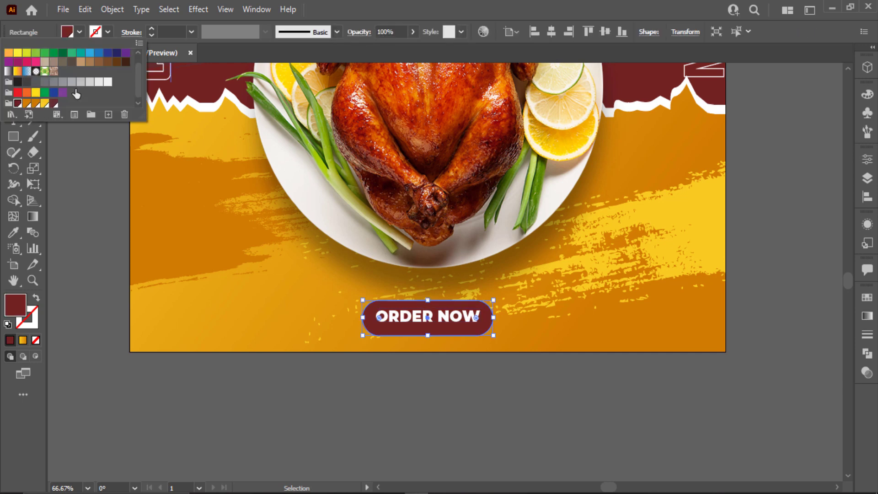
click(21, 315)
double_click(21, 315)
click(333, 257)
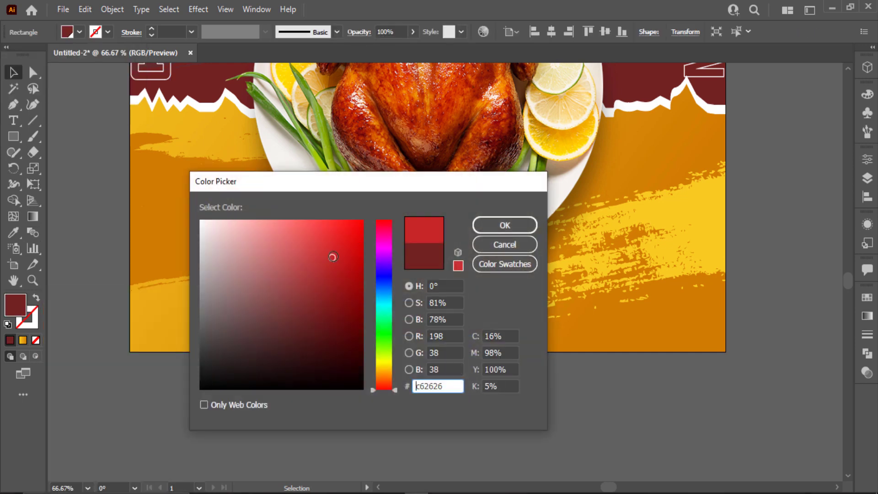
click(506, 225)
- Darken the button to deep red 890404, nudge ORDER NOW, and copy the text rightward
click(478, 375)
drag(455, 329, 456, 327)
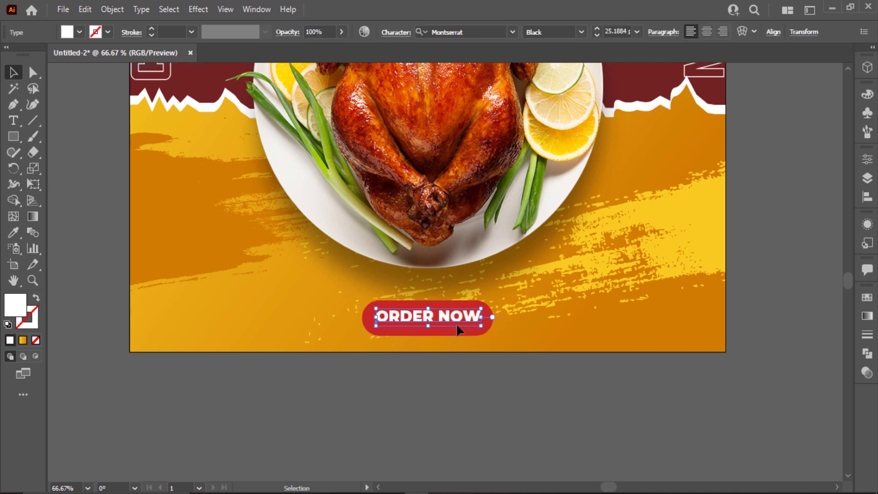
click(362, 334)
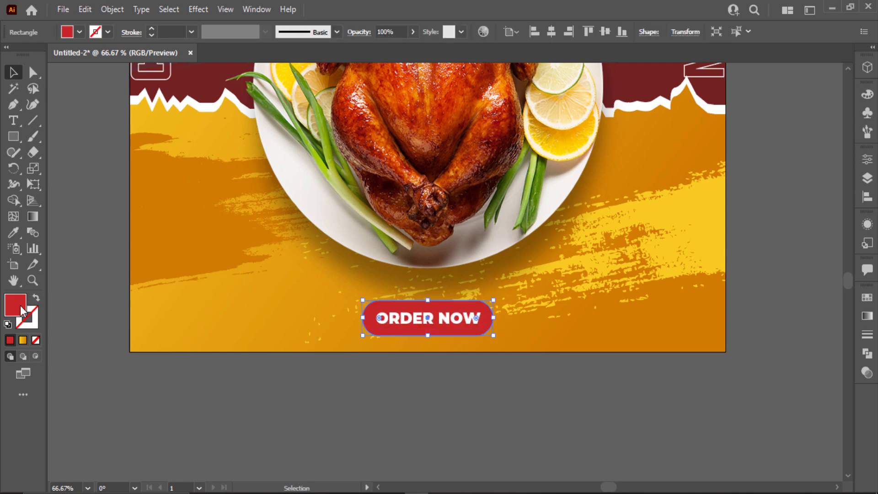
double_click(21, 307)
mouse_move(338, 270)
mouse_down()
mouse_move(341, 288)
mouse_move(358, 298)
mouse_up()
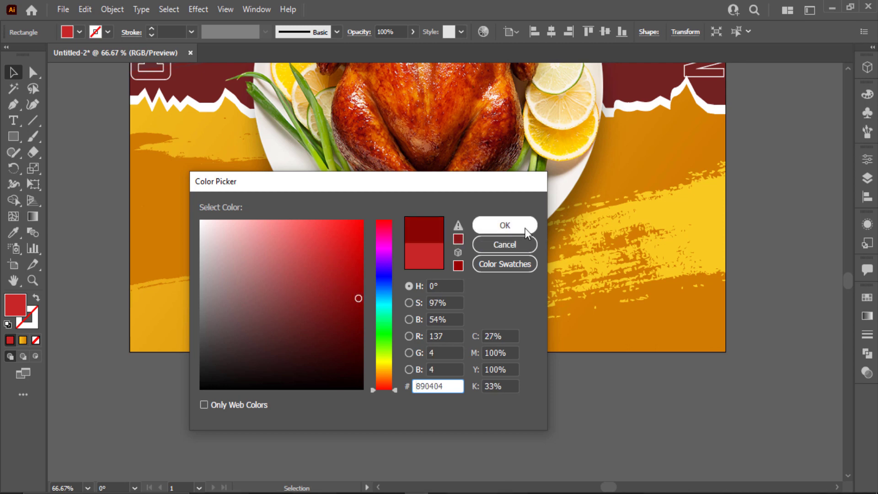
click(525, 226)
click(538, 383)
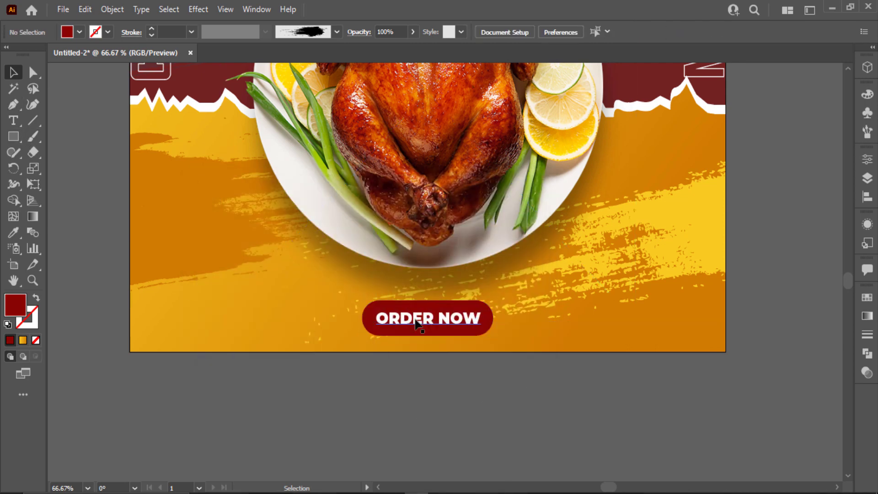
drag(437, 320, 651, 321)
- Retype the copied text as 'Contact Us' and set it to SemiBold
key(t)
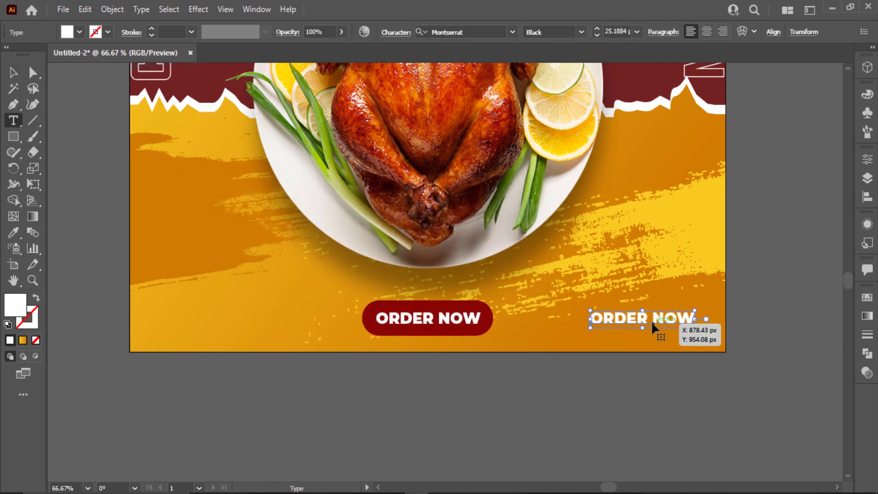
click(651, 320)
key(ctrl+a)
text(Con)
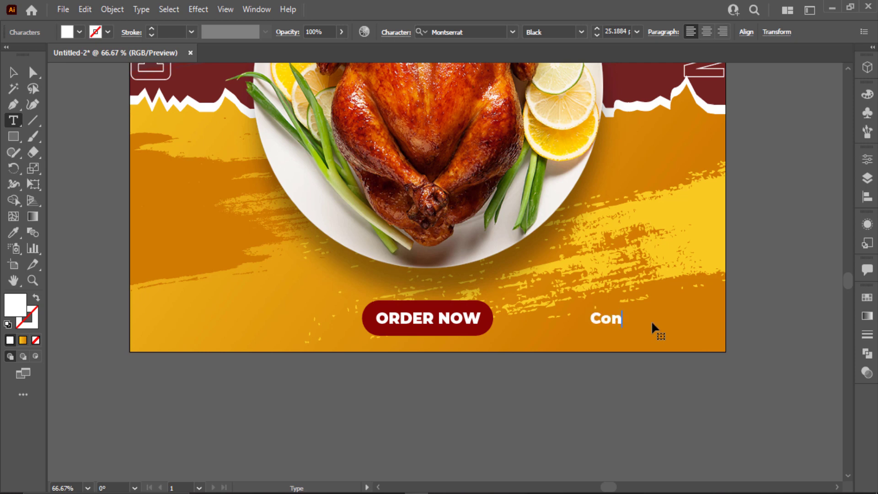
text(T)
key(BackSpace)
key(BackSpace)
text(tact Us)
click(12, 71)
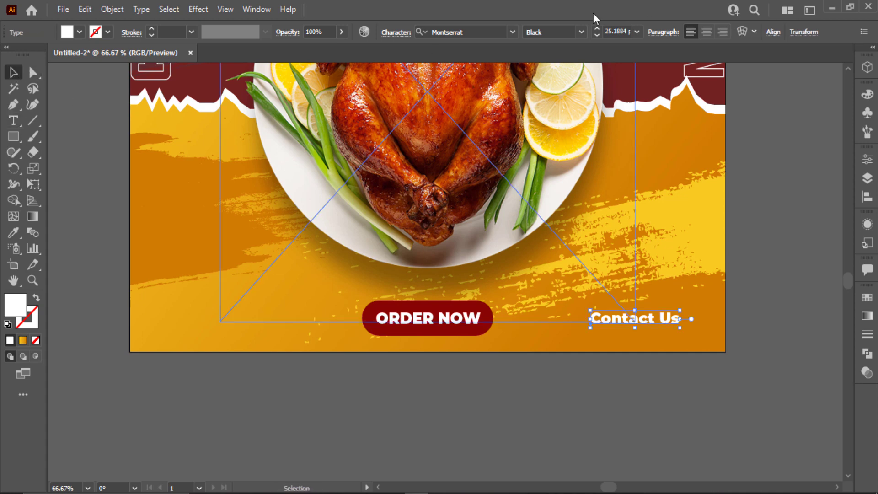
click(578, 30)
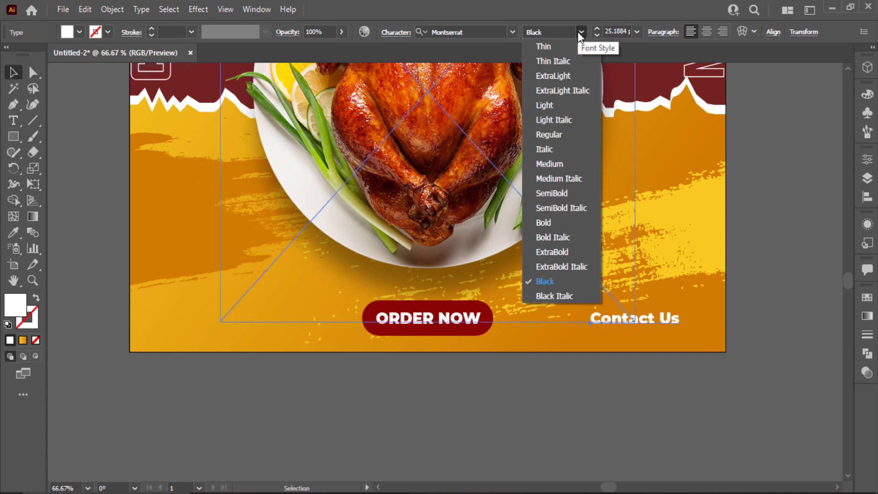
click(608, 367)
- Duplicate the line, replace it with the phone number, and make it Black weight
mouse_move(656, 319)
mouse_down()
mouse_move(666, 307)
mouse_move(662, 322)
mouse_up()
key(t)
triple_click(663, 323)
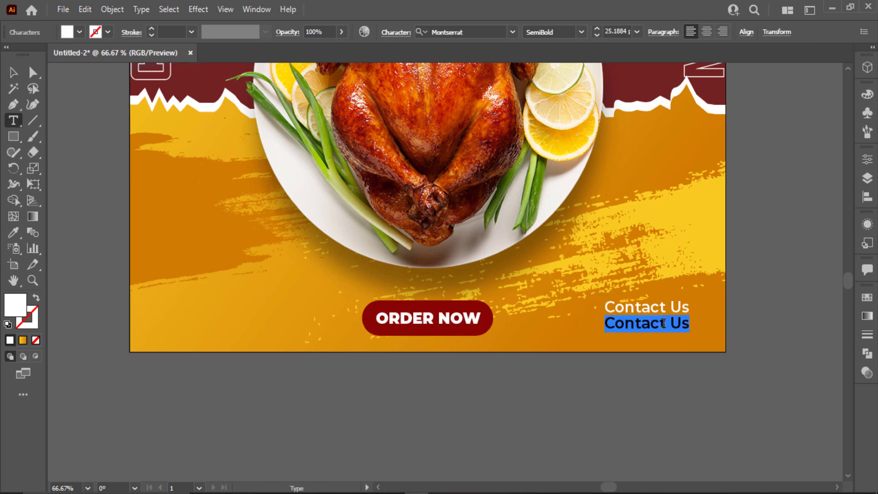
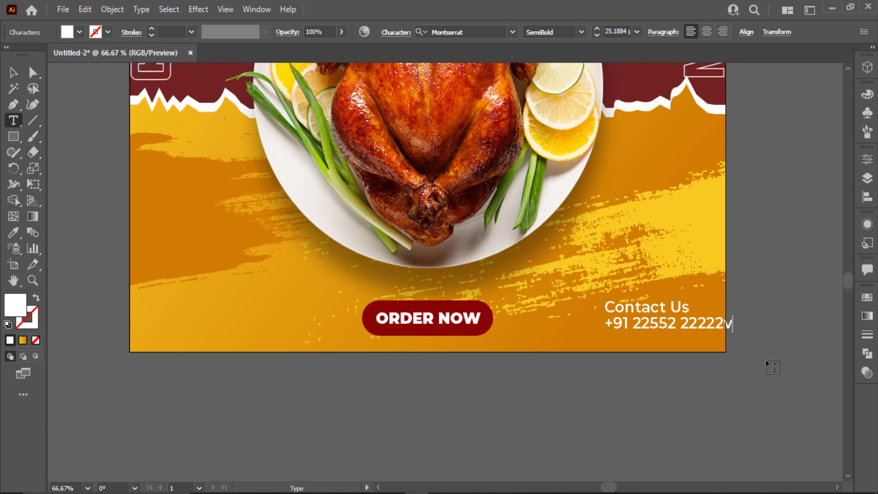
key(BackSpace)
click(13, 72)
click(729, 471)
drag(708, 328, 676, 327)
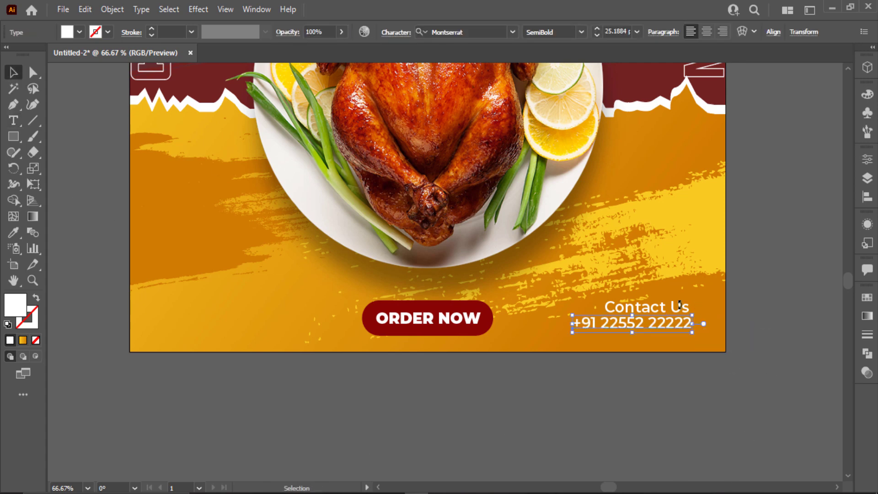
click(581, 32)
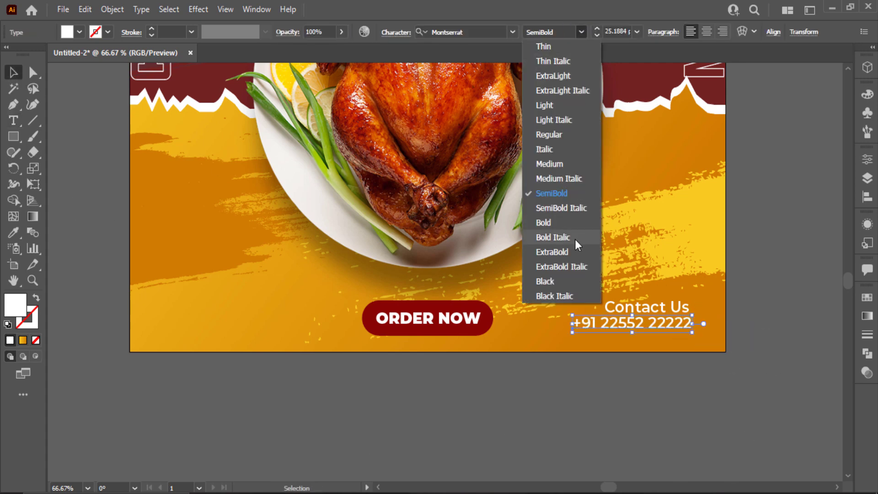
click(569, 280)
- Align Contact Us with the phone number and group the two lines
drag(672, 308, 681, 311)
shift+click(674, 327)
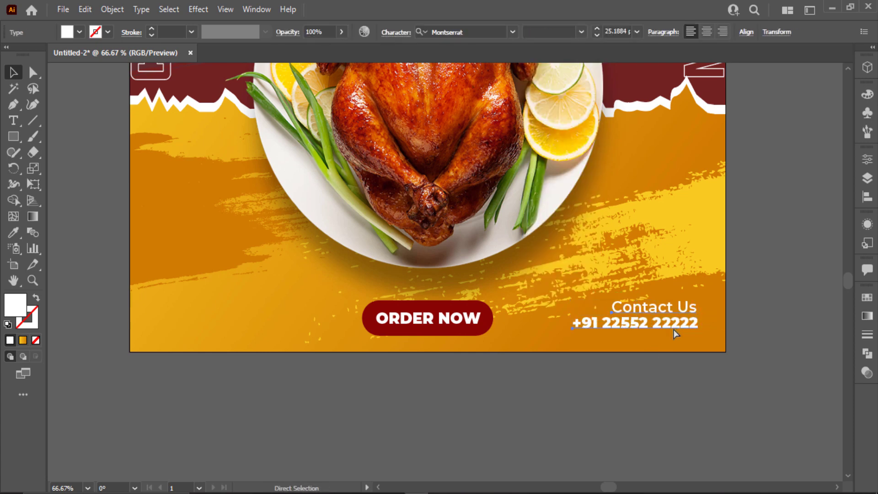
key(ctrl+g)
drag(335, 299, 430, 316)
key(ctrl+z)
shift+click(422, 242)
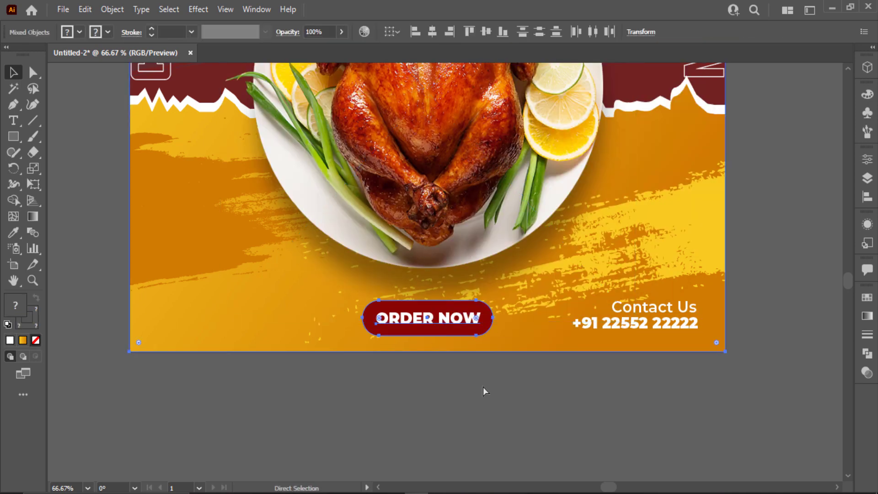
- Group the ORDER NOW text with its red pill button
key(ctrl+shift+a)
drag(479, 360, 437, 313)
shift+click(296, 196)
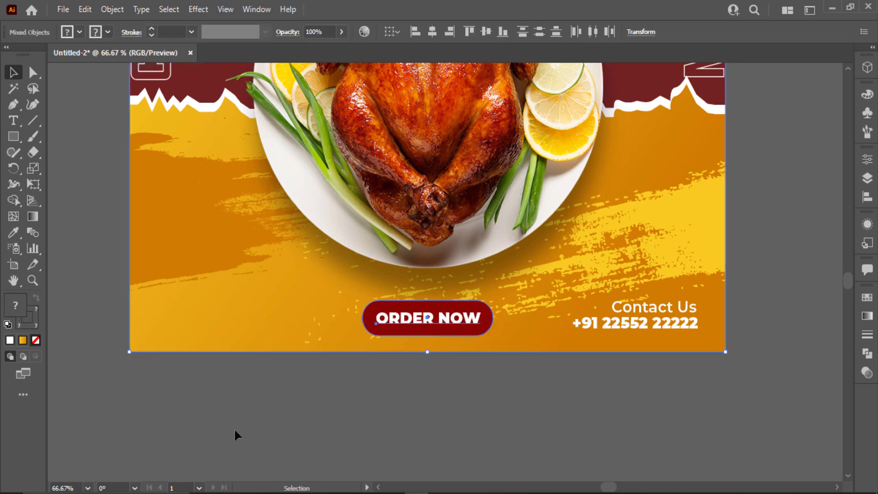
shift+click(308, 177)
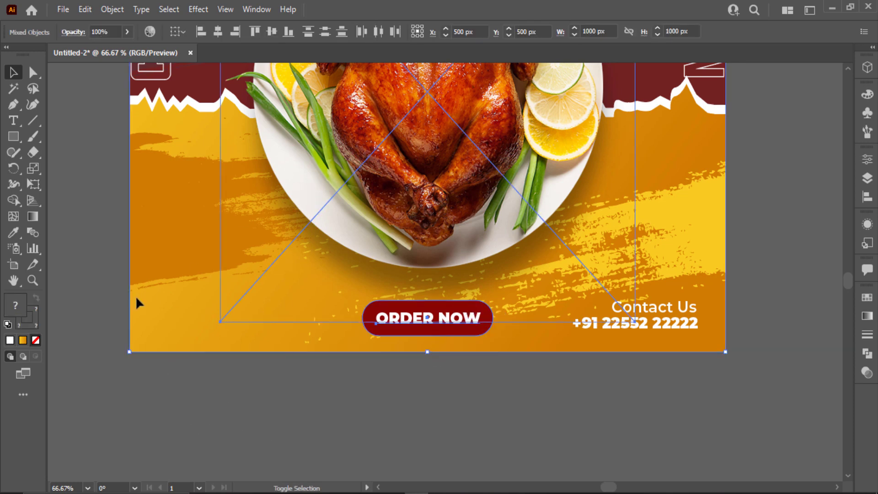
key(ctrl+shift+a)
click(434, 318)
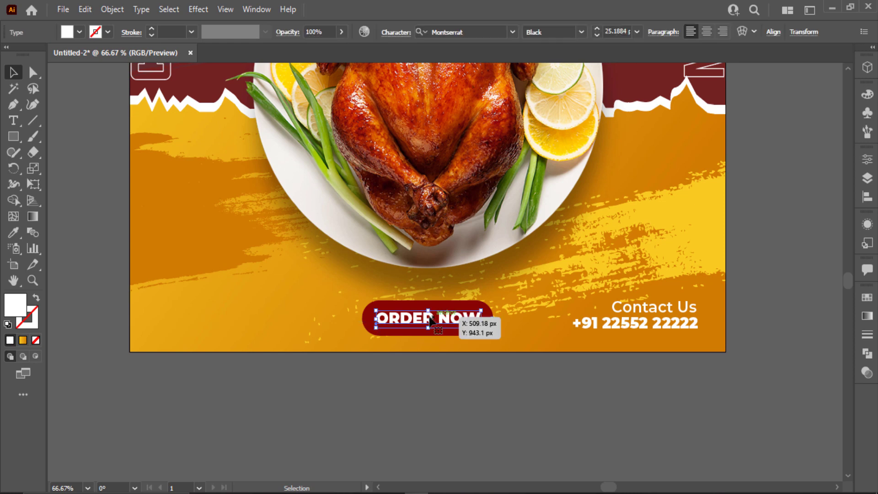
shift+click(364, 320)
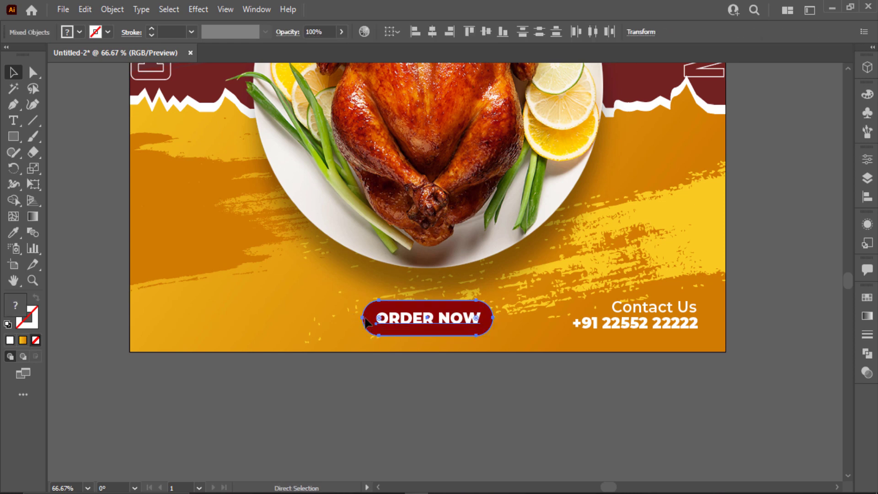
key(ctrl+g)
click(387, 365)
key(t)
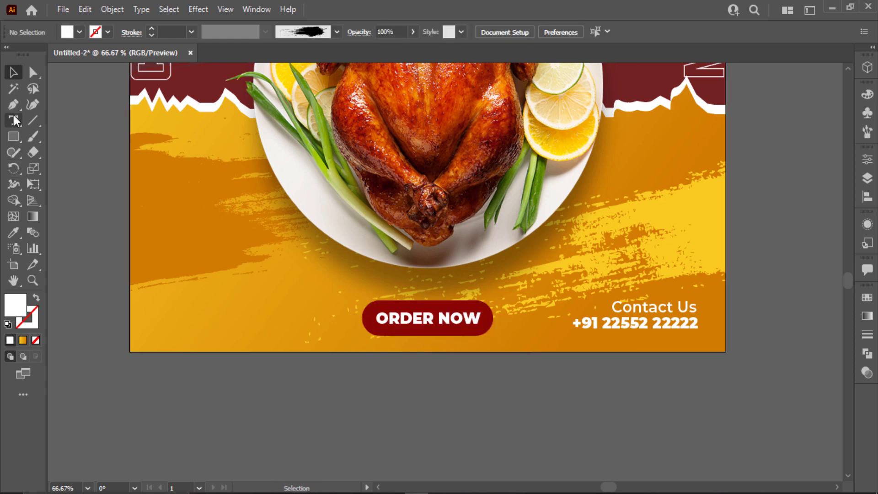
click(188, 401)
text(www.yourwe.com)
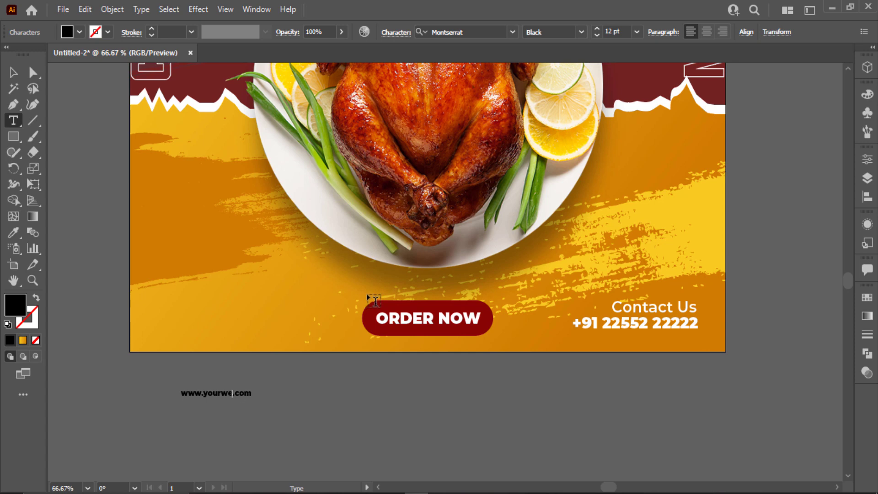
text(b)
click(12, 74)
click(79, 32)
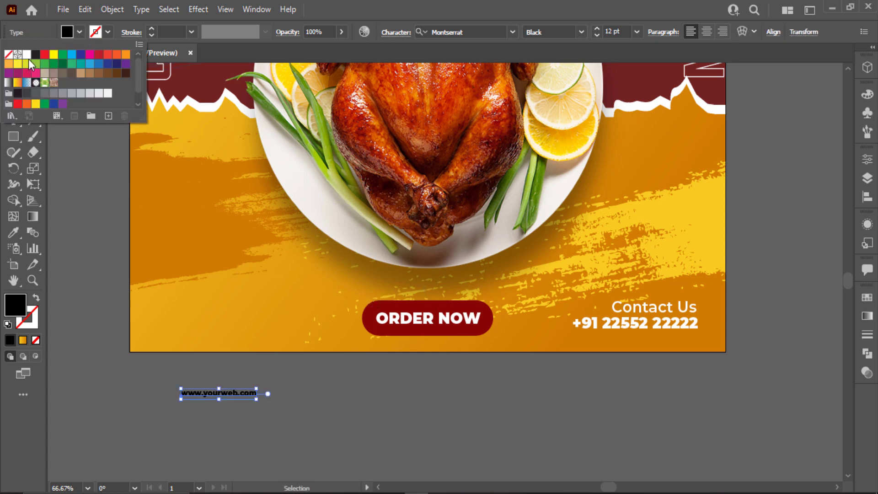
click(28, 59)
click(157, 430)
click(251, 398)
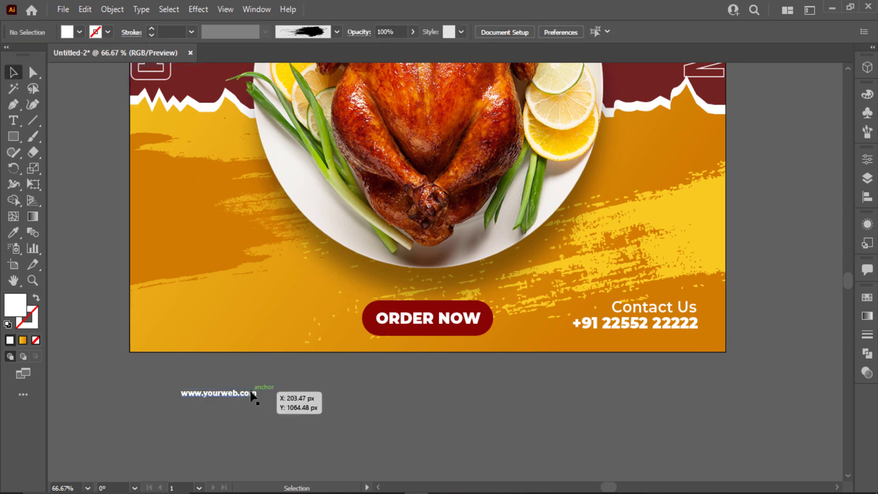
click(414, 424)
drag(251, 393, 203, 316)
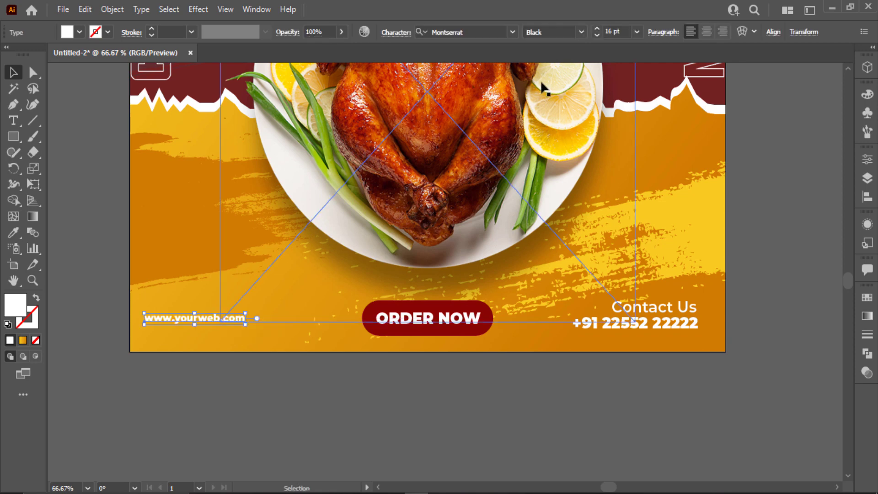
- Set the website text to Montserrat SemiBold at 19 pt
click(636, 32)
click(581, 32)
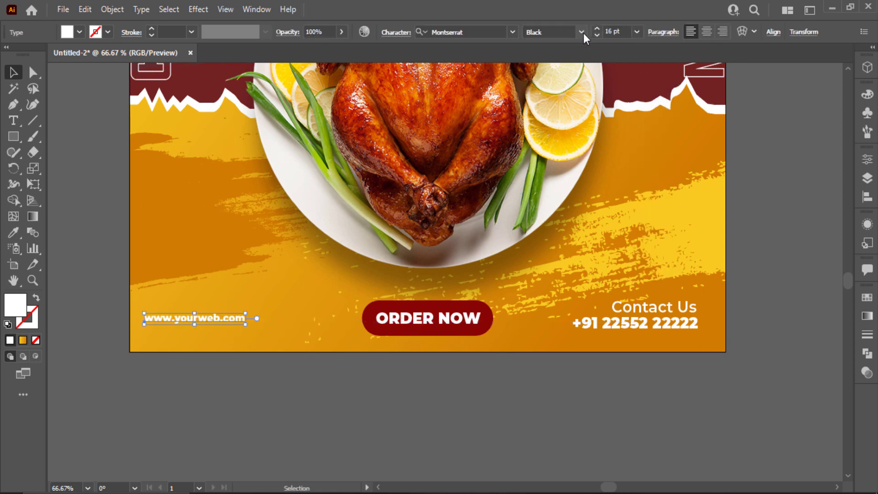
click(581, 32)
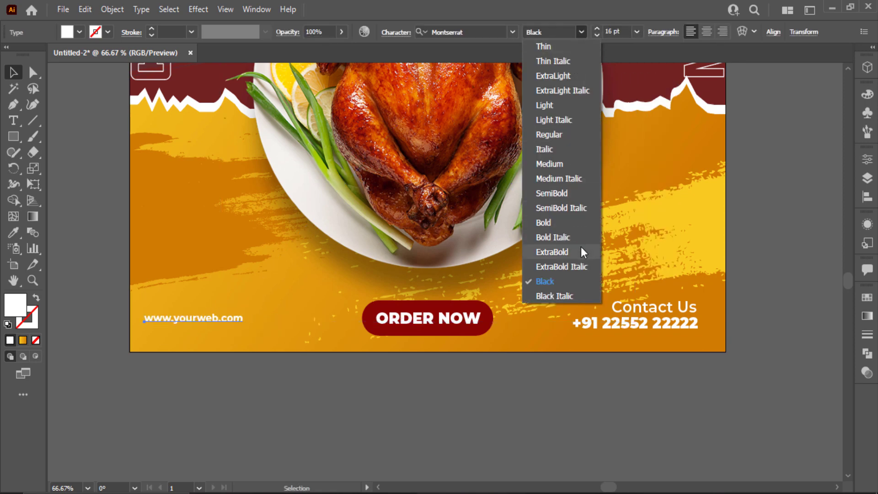
click(569, 194)
scroll(626, 31, up, 3)
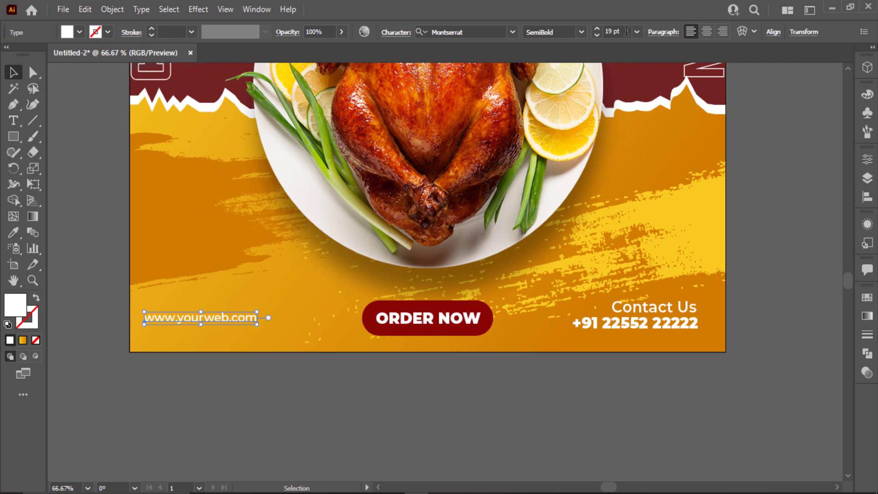
click(685, 348)
click(547, 179)
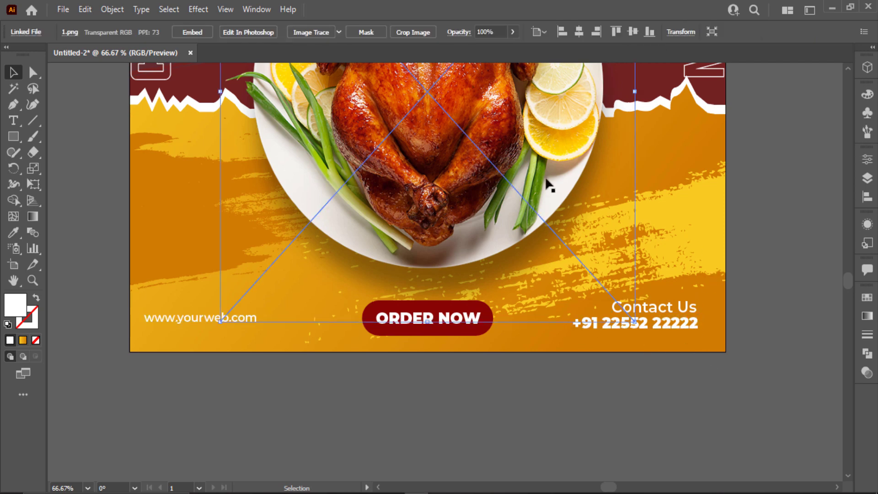
key(ctrl+0)
click(547, 182)
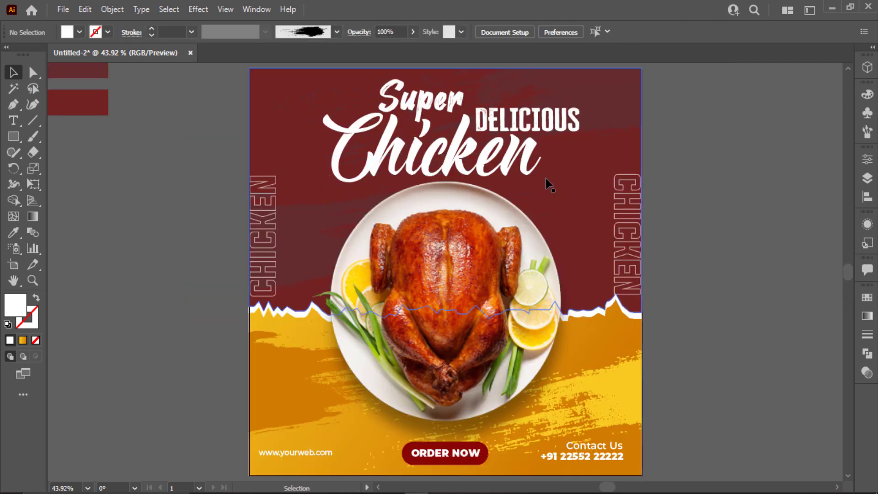
- Vertically center-align the website, ORDER NOW and contact items in the bottom row
key(ctrl+a)
key(ctrl+2)
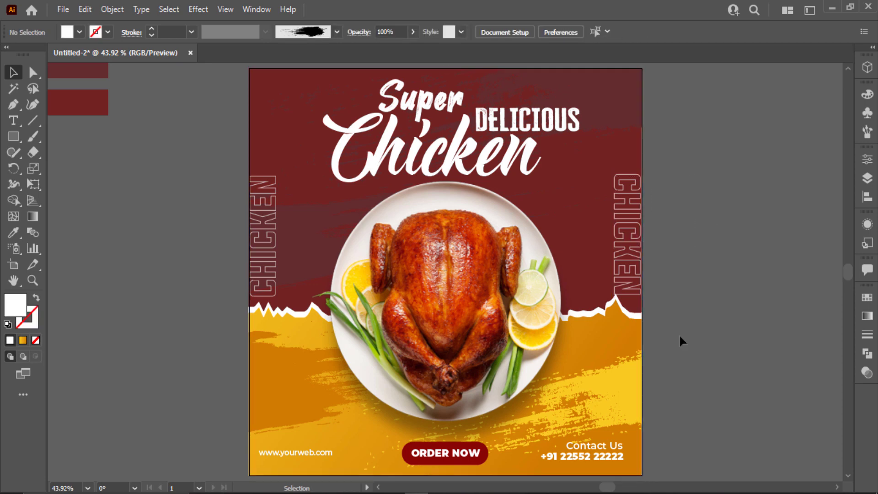
click(636, 455)
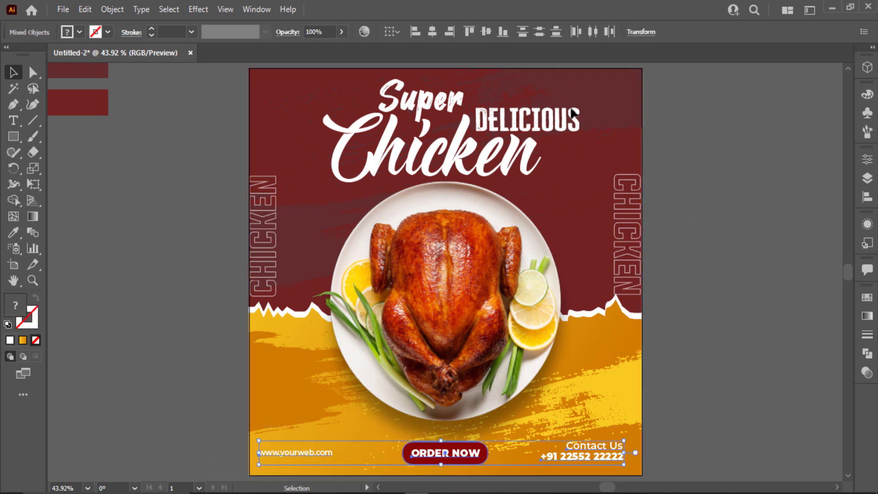
click(486, 32)
click(78, 130)
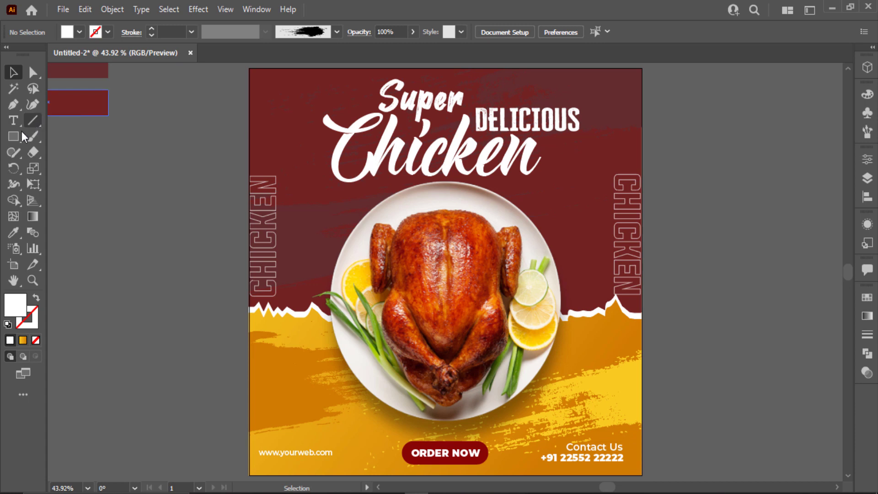
- Add a 'LOGO' text object with white fill and ExtraBold weight
key(t)
click(66, 202)
text(LOGO)
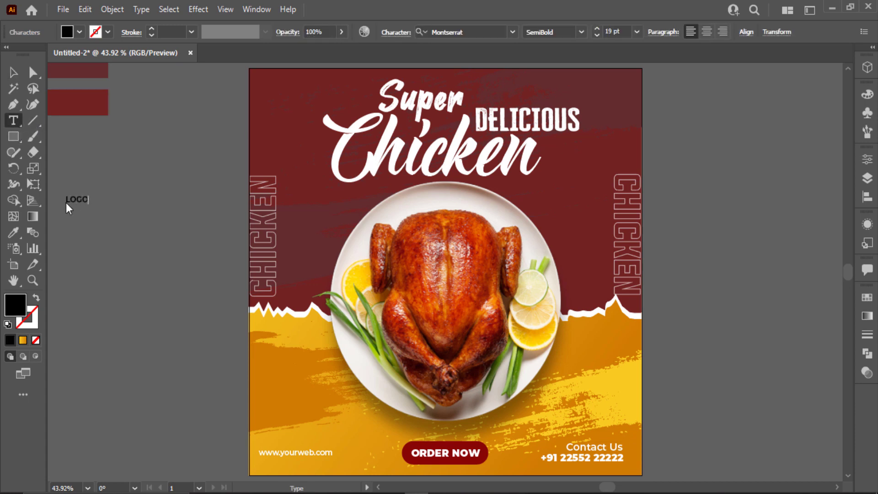
click(14, 73)
click(79, 32)
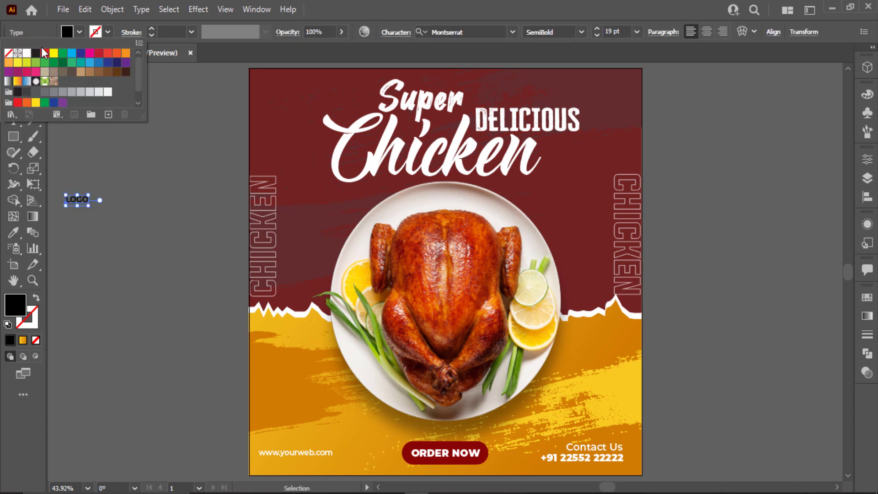
click(27, 53)
click(581, 31)
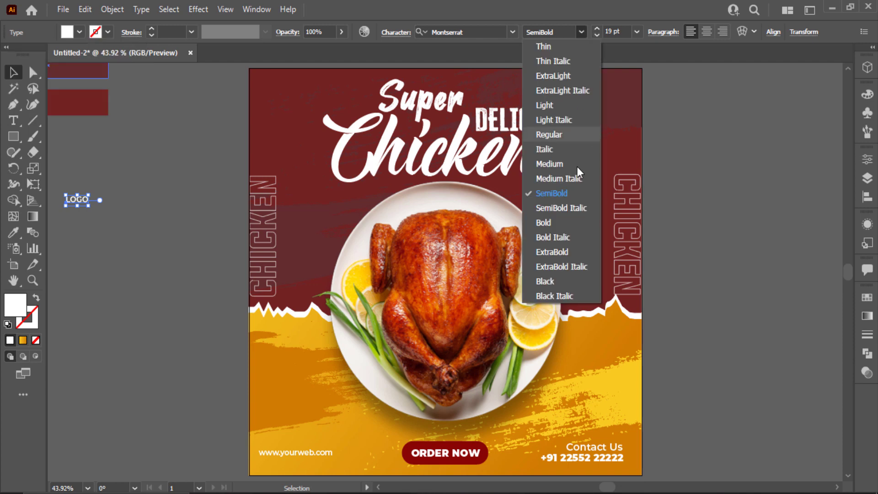
click(574, 257)
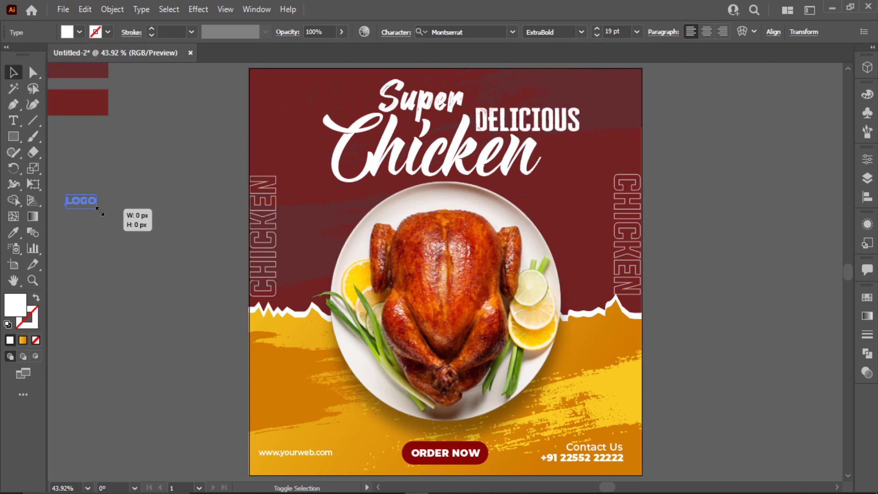
- Move LOGO to the poster's top-left corner and retype its copy as 'HERE'
click(91, 206)
drag(91, 207, 315, 107)
click(218, 108)
scroll(219, 104, up, 2)
double_click(309, 98)
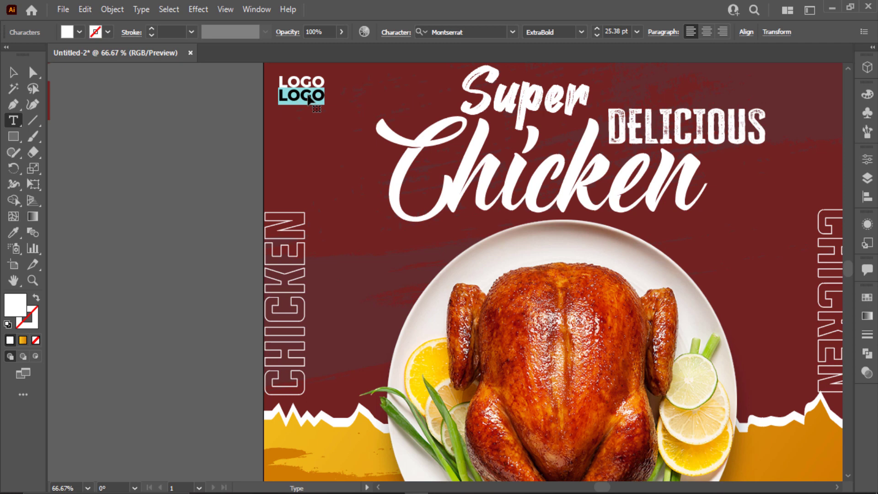
text(HERE)
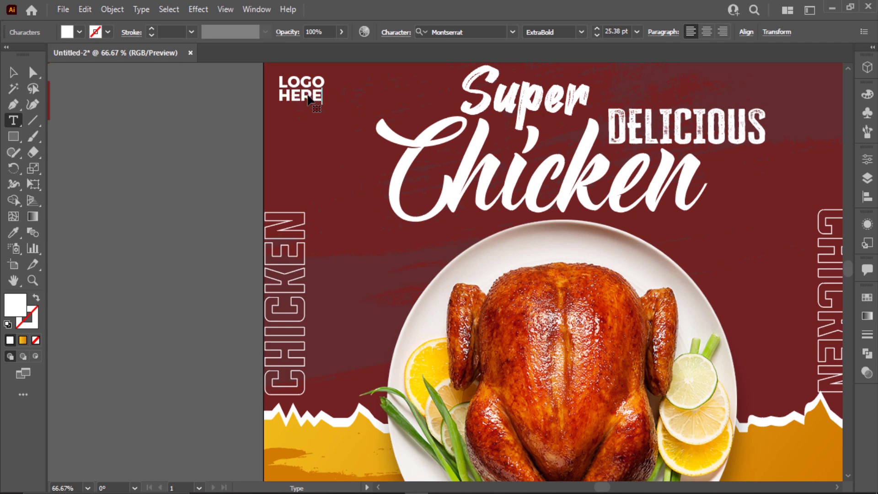
click(14, 73)
click(117, 145)
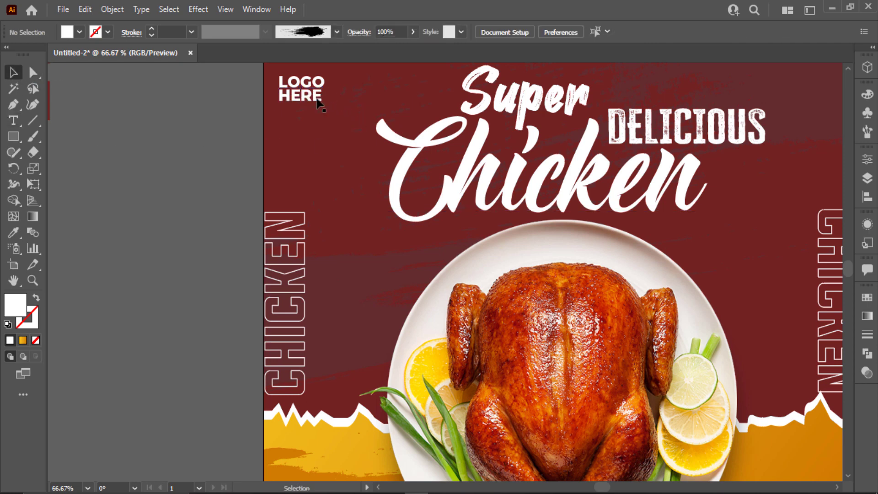
- Position the HERE text snugly under LOGO
click(318, 99)
drag(324, 109, 324, 109)
click(382, 271)
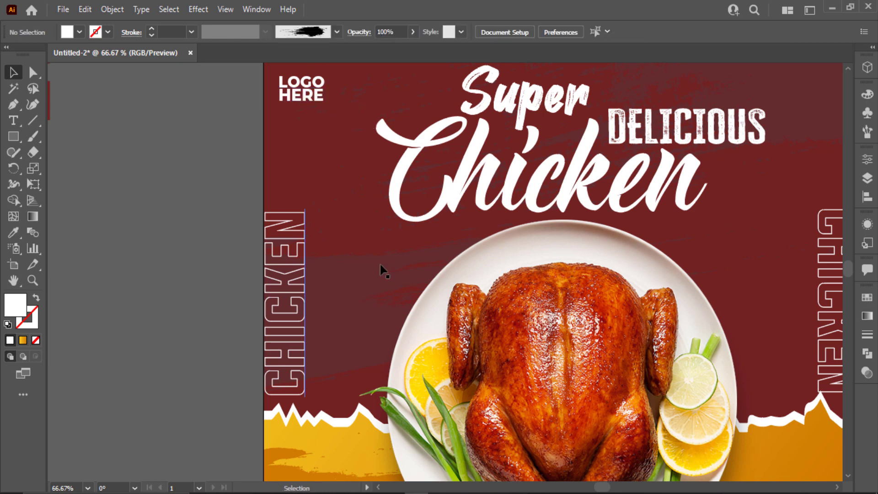
- Inside the background group, recolour a brush line's stroke to a lighter rose
click(367, 316)
click(202, 255)
click(335, 317)
double_click(335, 316)
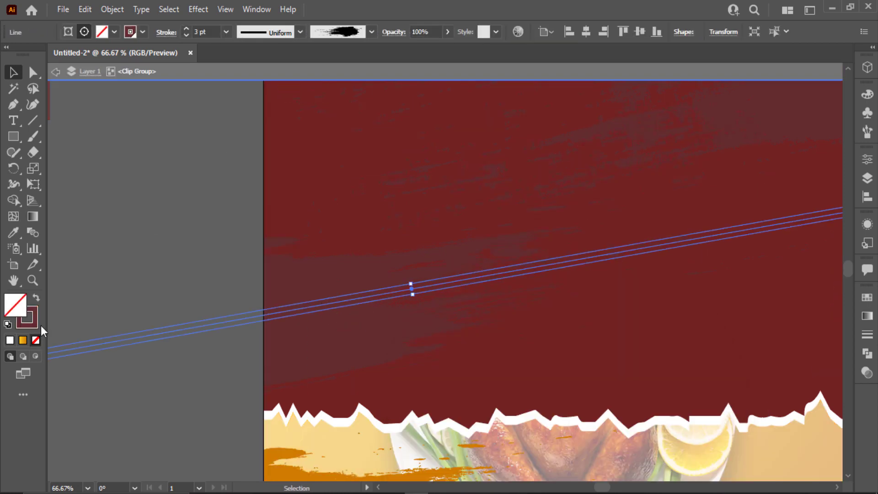
click(29, 324)
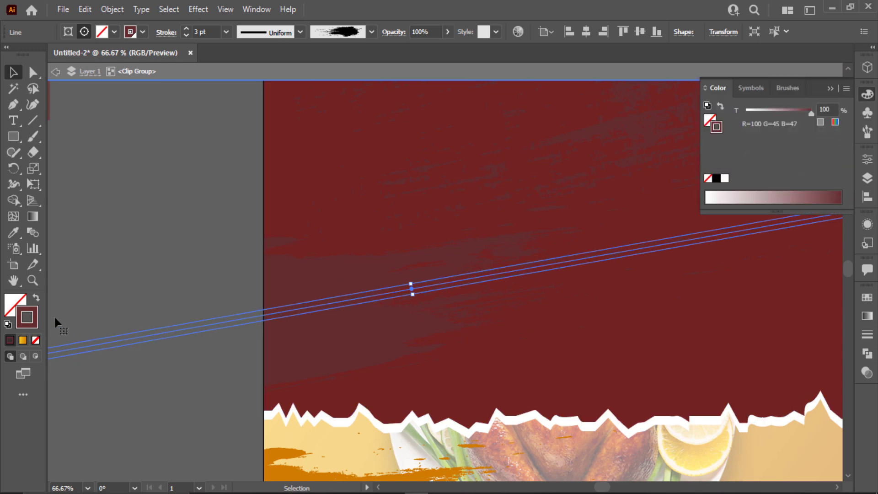
double_click(33, 321)
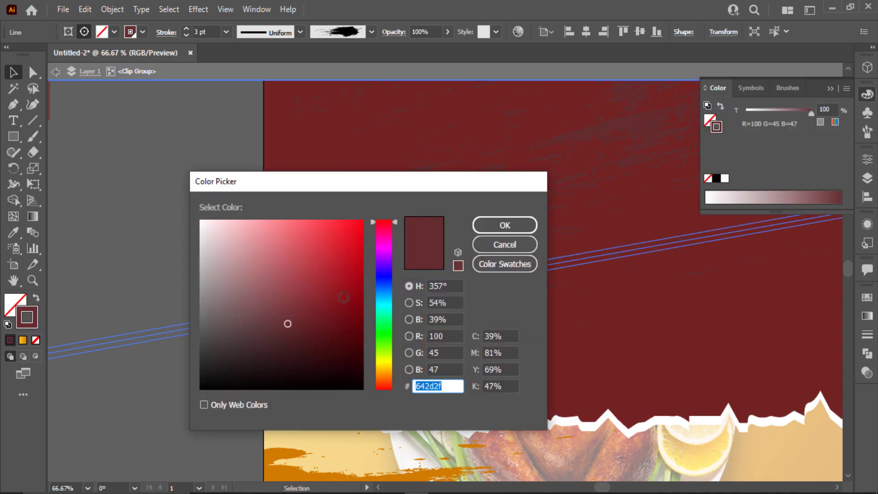
click(287, 283)
click(486, 224)
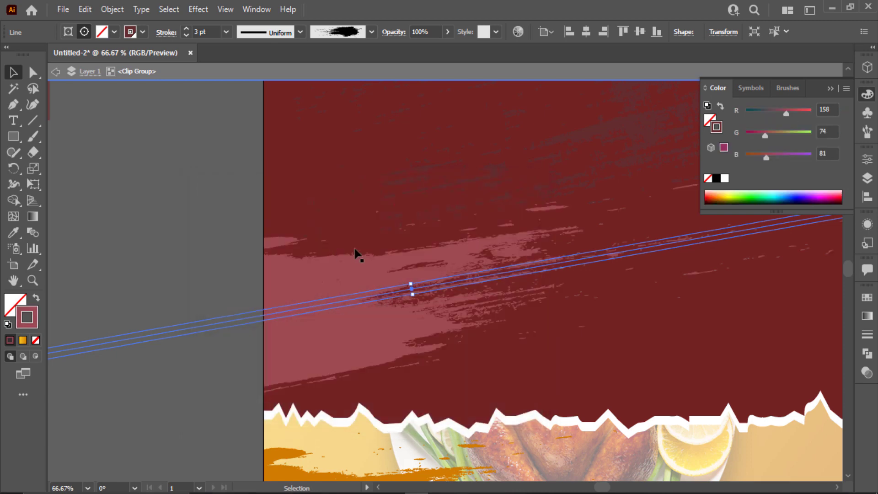
- Copy the 9e4a51 hex value onto the upper brush line, then exit the background group
scroll(192, 309, right, 5)
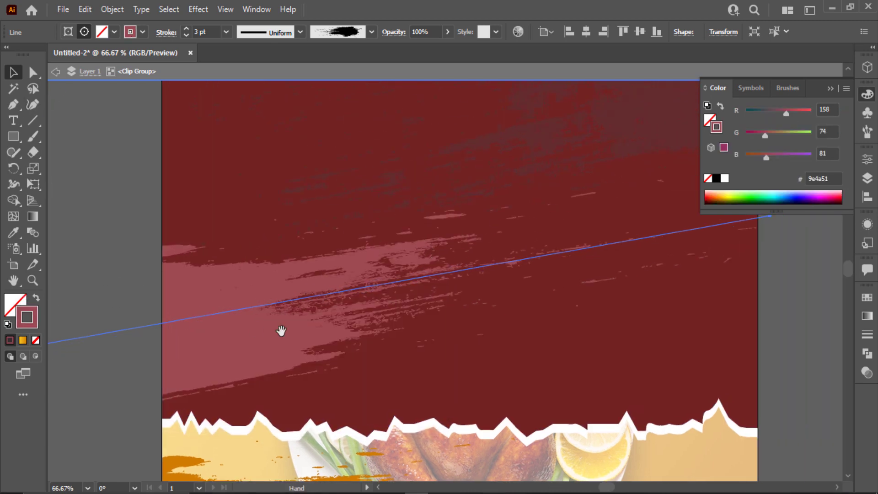
double_click(34, 324)
drag(446, 385, 355, 390)
key(ctrl+c)
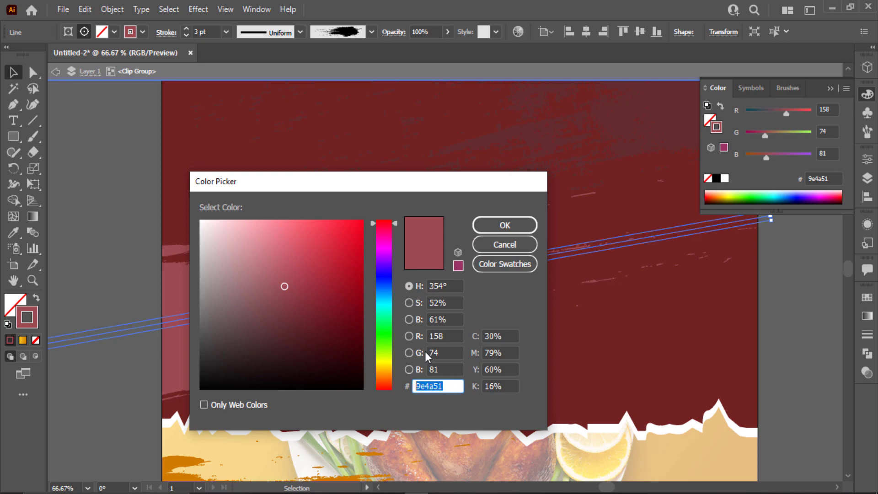
click(515, 251)
click(619, 123)
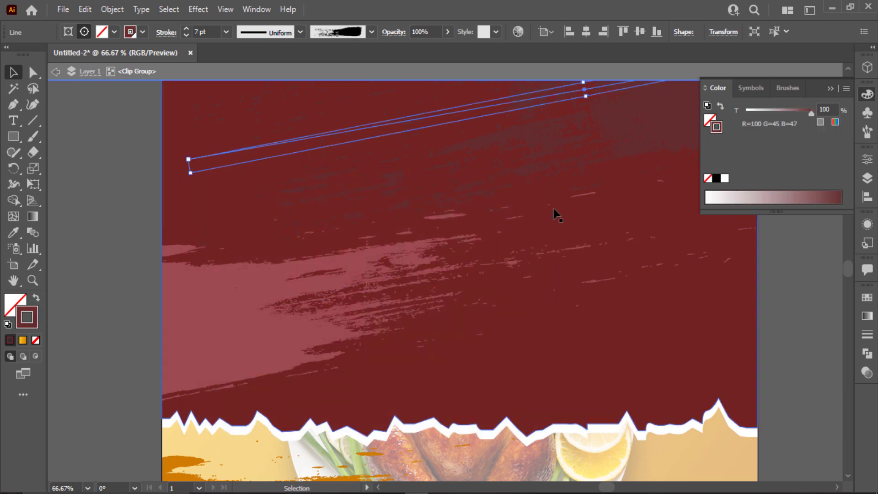
double_click(34, 326)
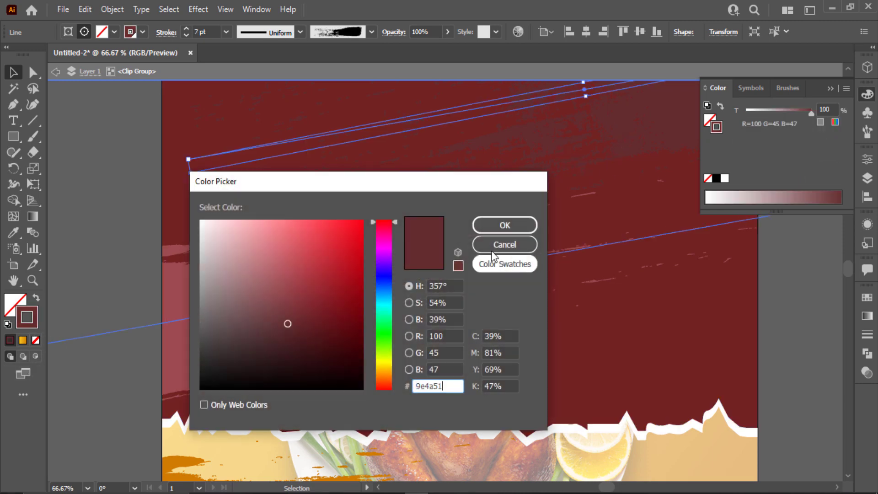
key(ctrl+v)
click(495, 227)
key(ctrl+0)
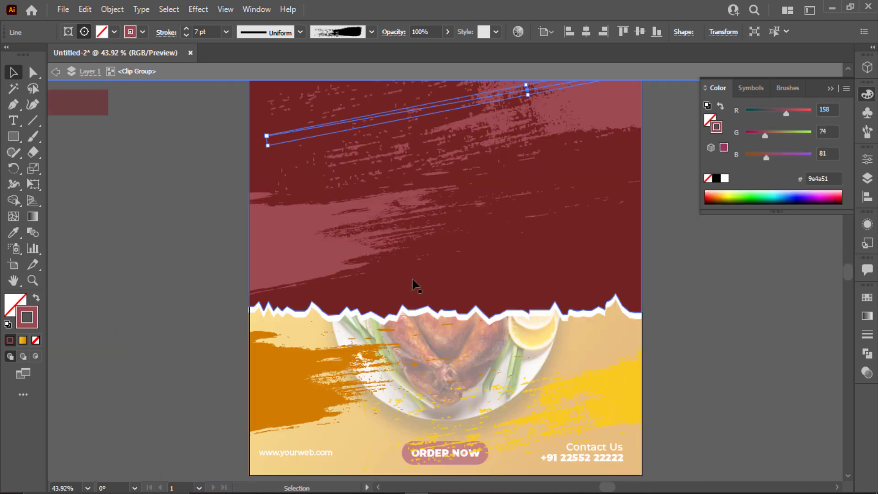
key(Escape)
click(757, 294)
click(829, 88)
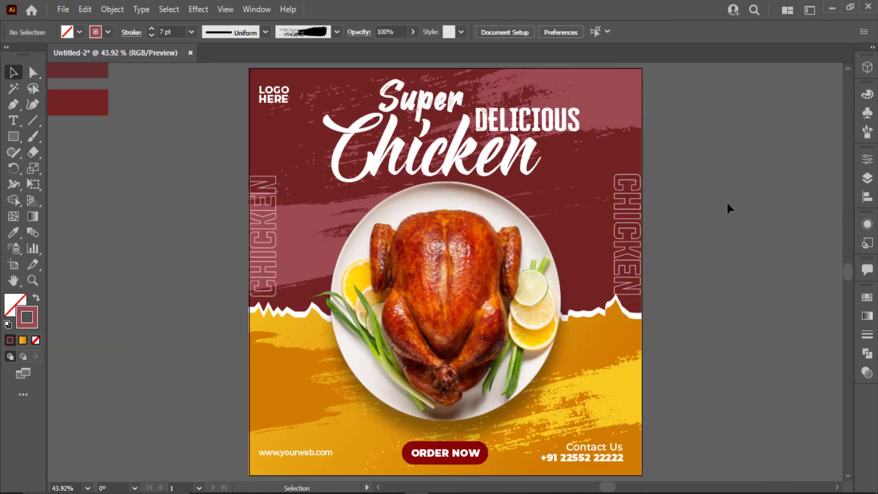